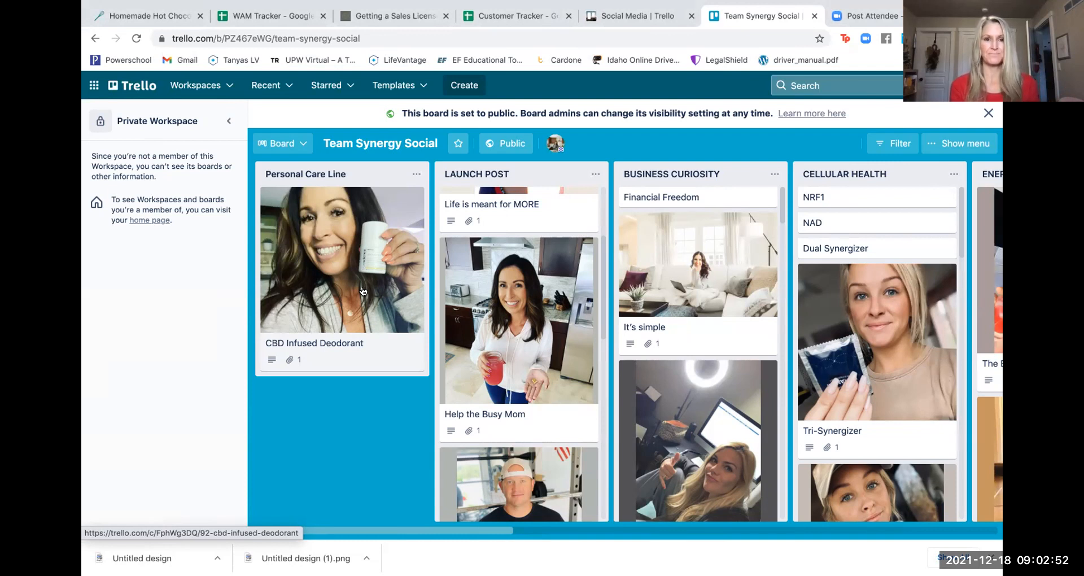
scroll(598, 289, "right", 2)
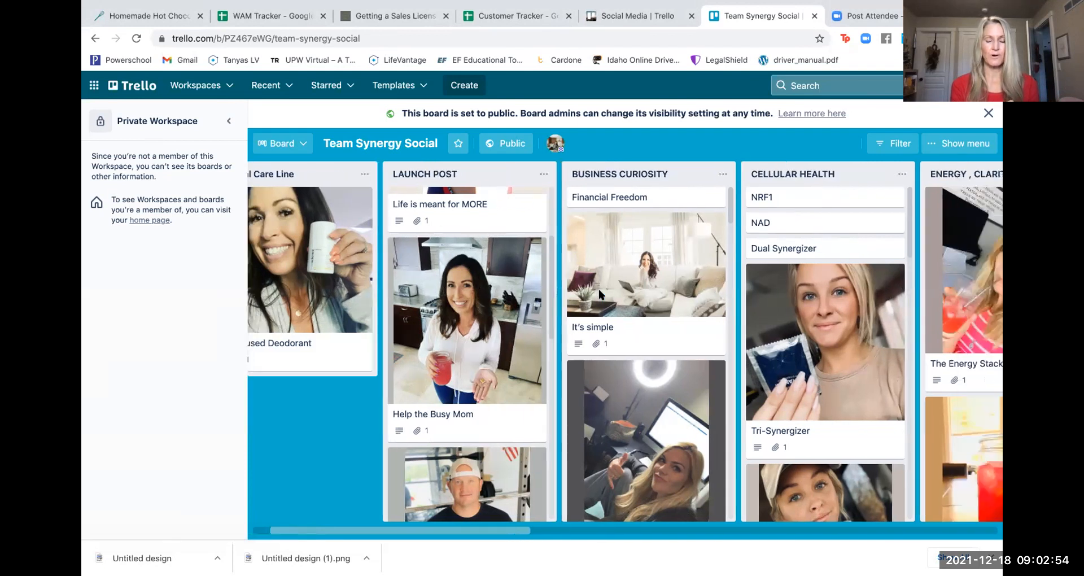
scroll(599, 293, "right", 10)
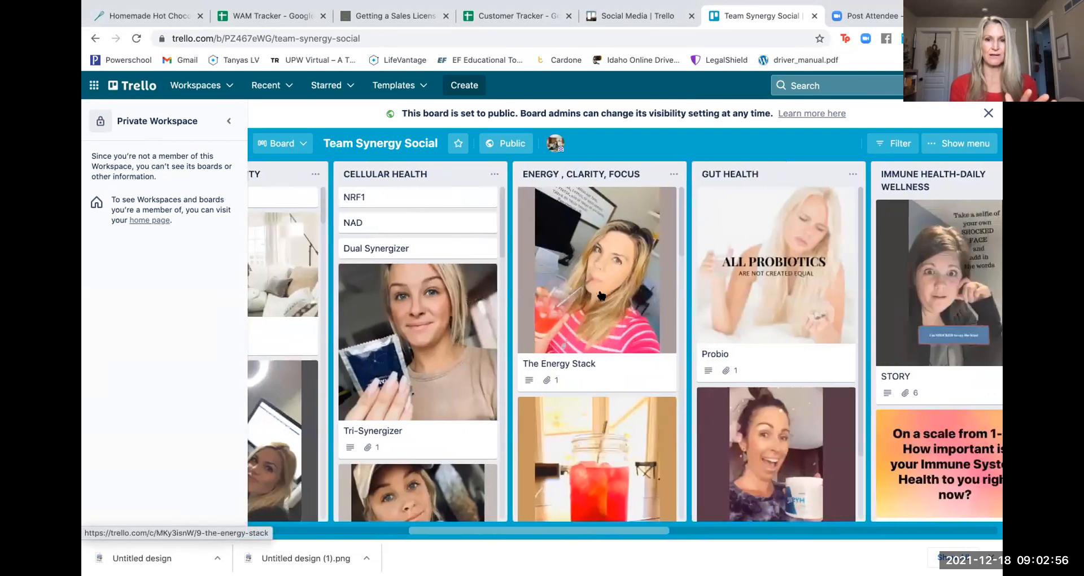
scroll(601, 295, "right", 7)
scroll(381, 300, "left", 18)
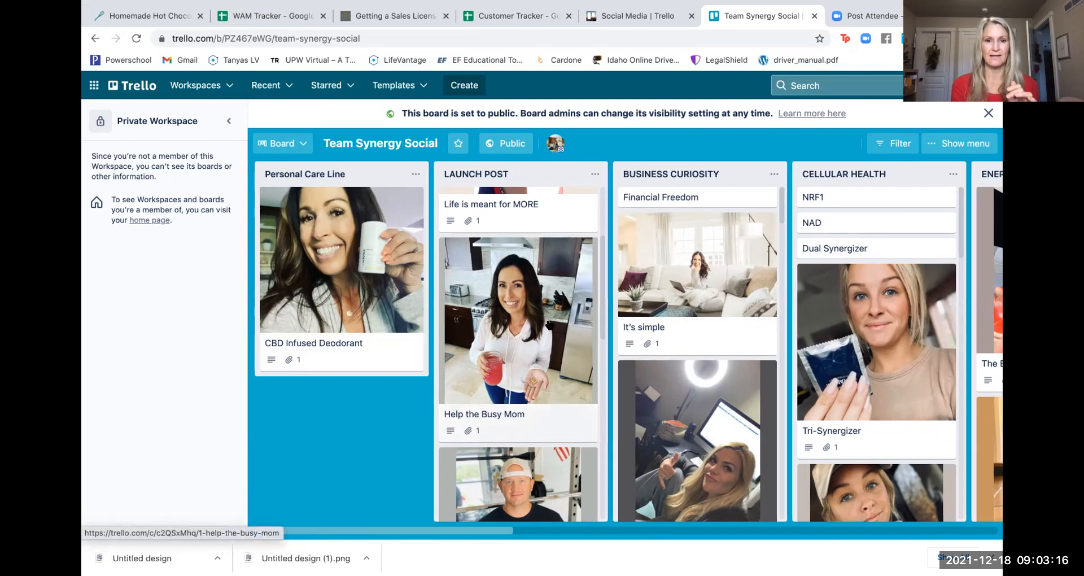
scroll(548, 324, "right", 3)
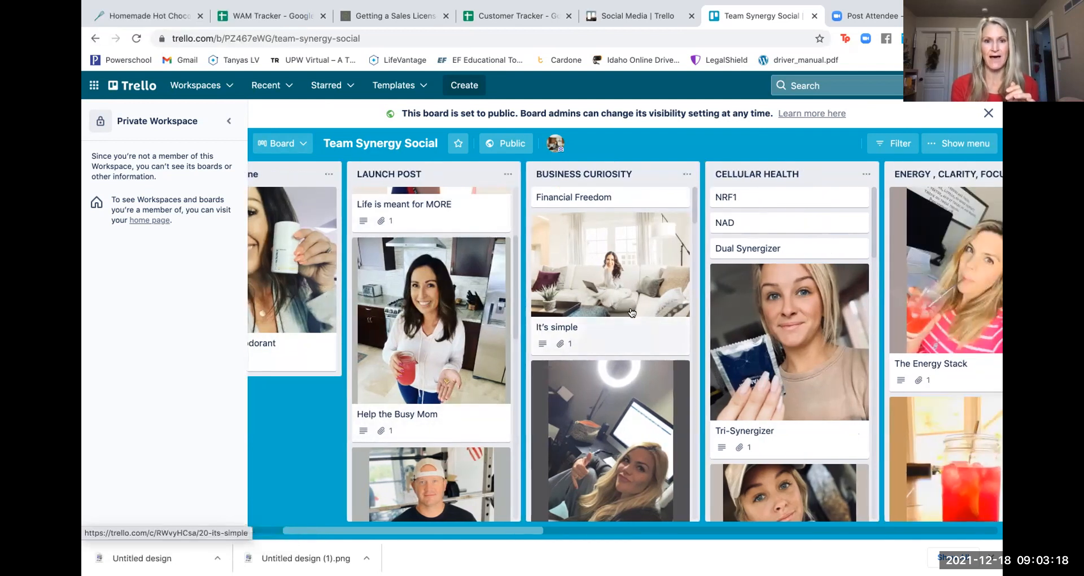
scroll(615, 305, "right", 10)
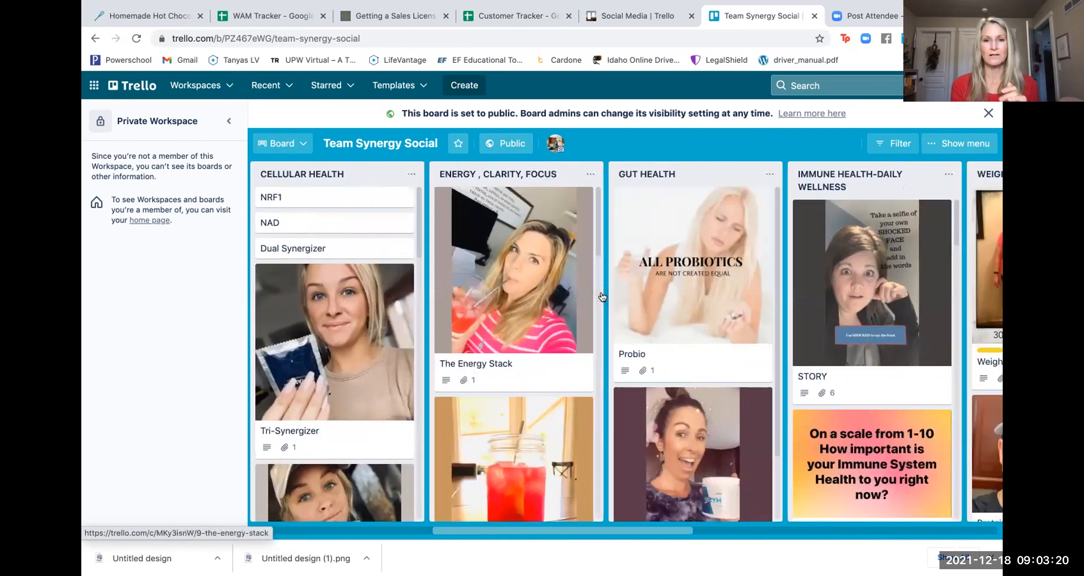
scroll(602, 297, "right", 1)
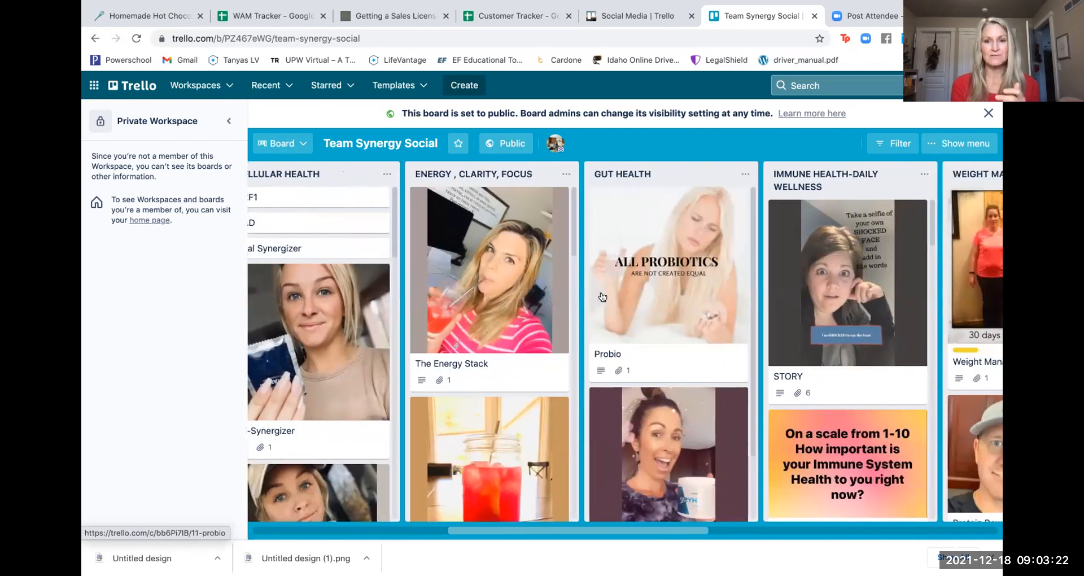
scroll(602, 296, "right", 9)
scroll(602, 297, "right", 10)
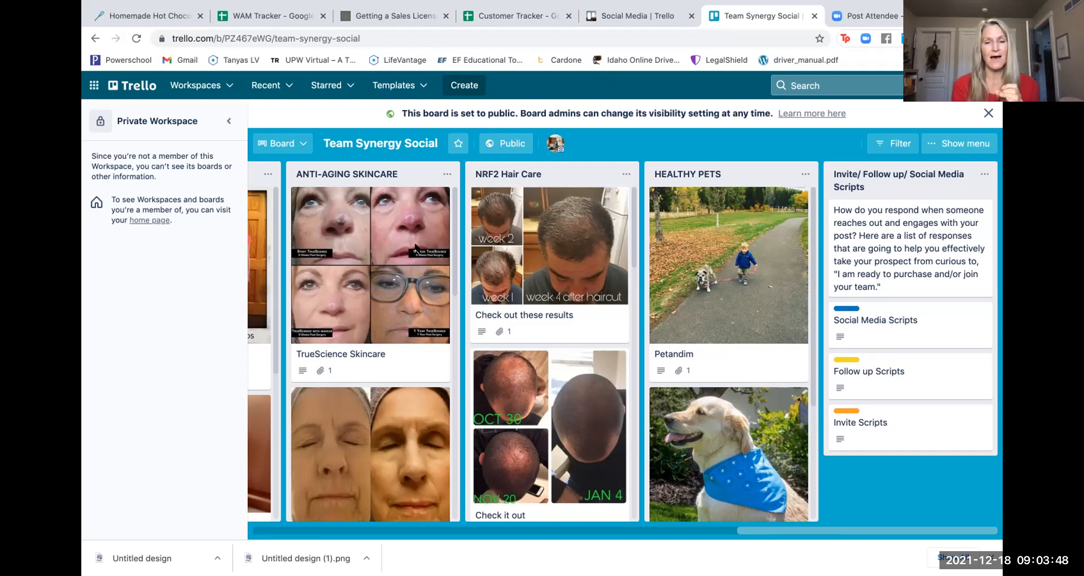
scroll(415, 248, "left", 10)
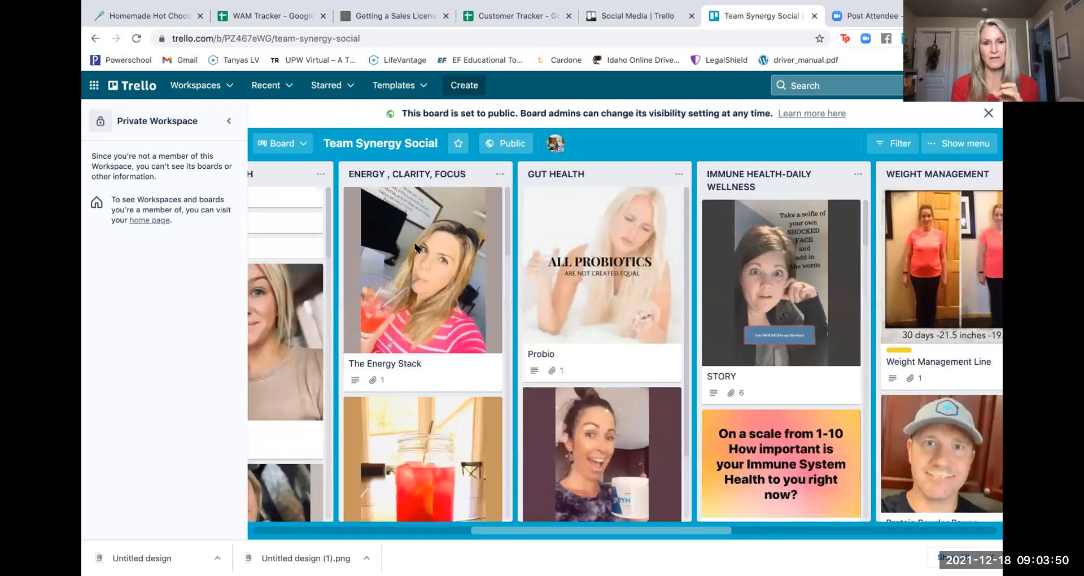
scroll(414, 249, "left", 10)
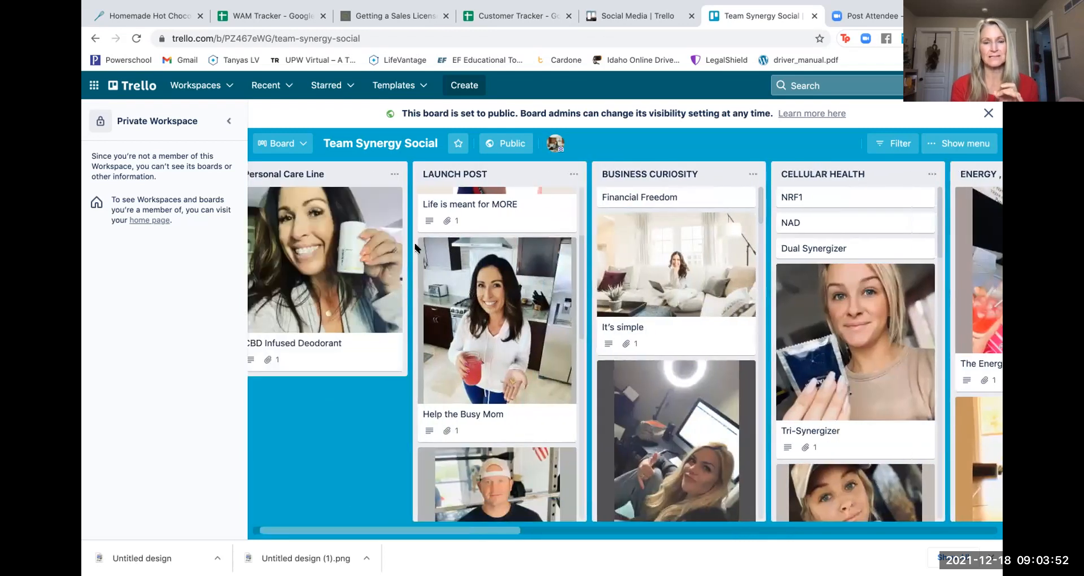
scroll(416, 249, "left", 1)
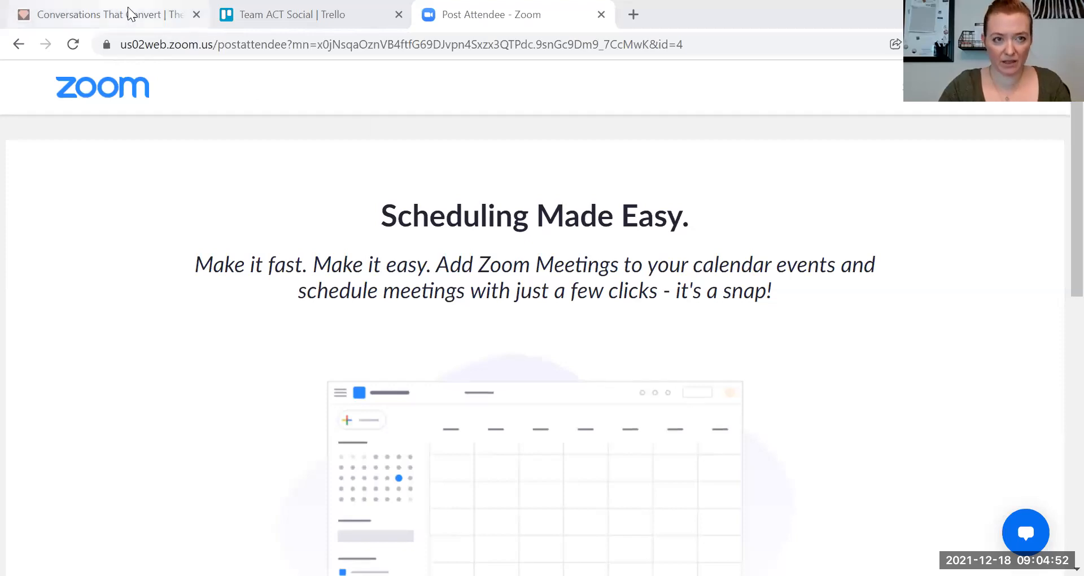
- Switch to the browser tab with the Teachable lecture 'Conversations That Convert'
left_click(130, 13)
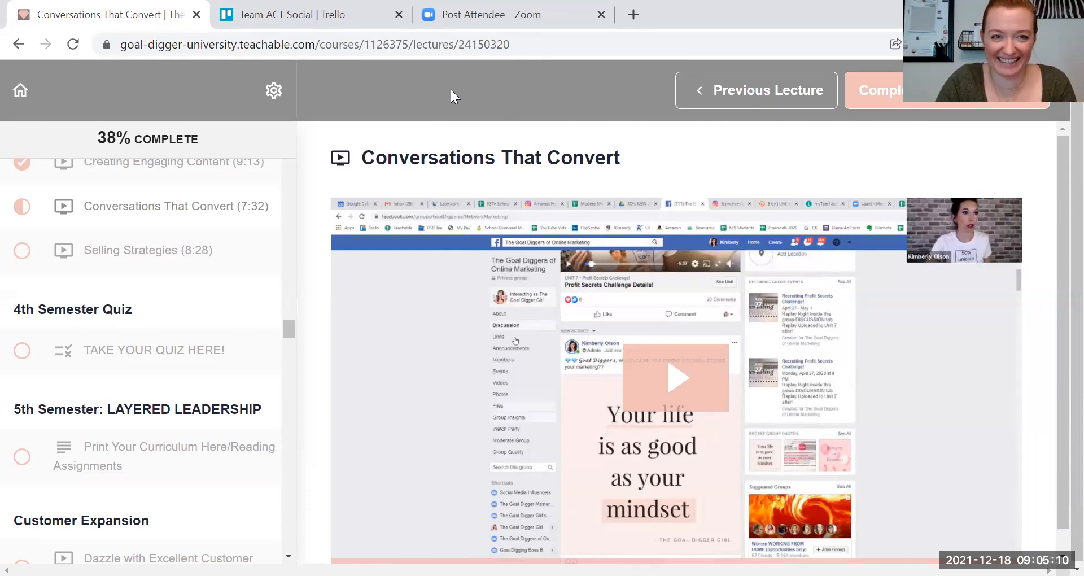
- Return to the Team ACT Social | Trello browser tab
left_click(263, 15)
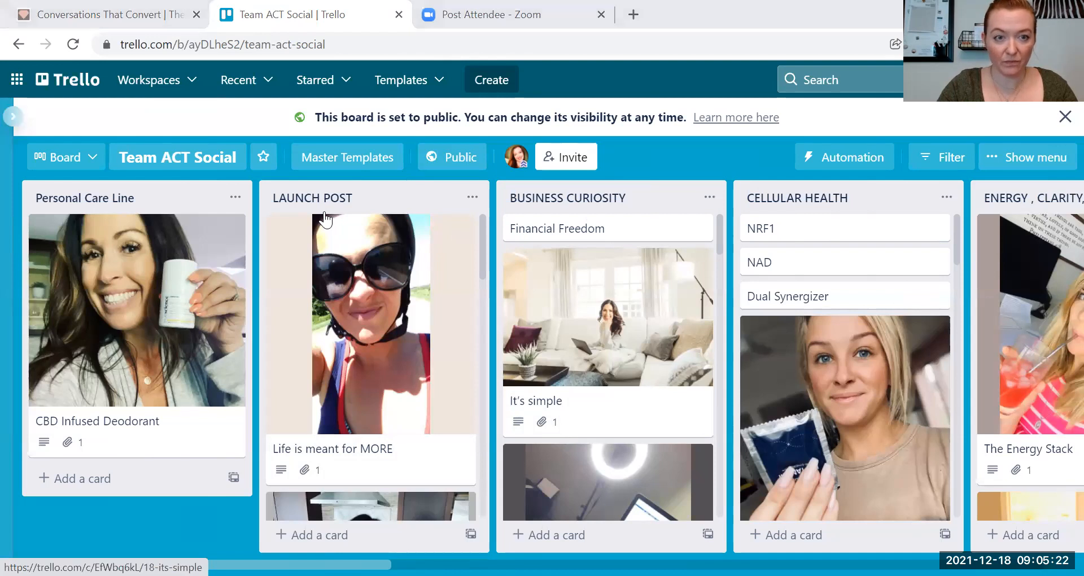
- Open the Social Media board from the workspace list and collapse the sidebar
left_click(257, 90)
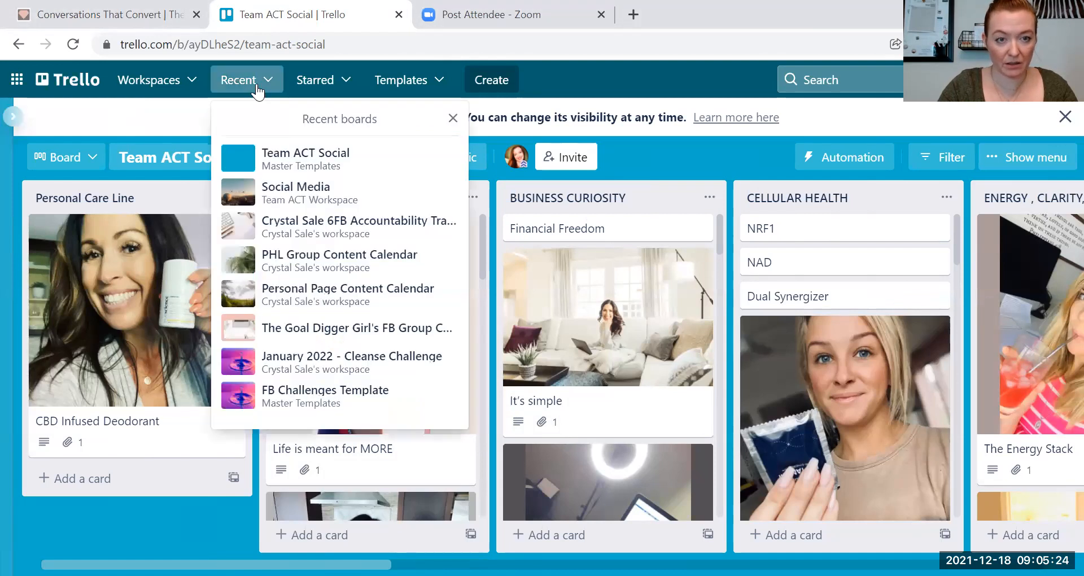
left_click(188, 86)
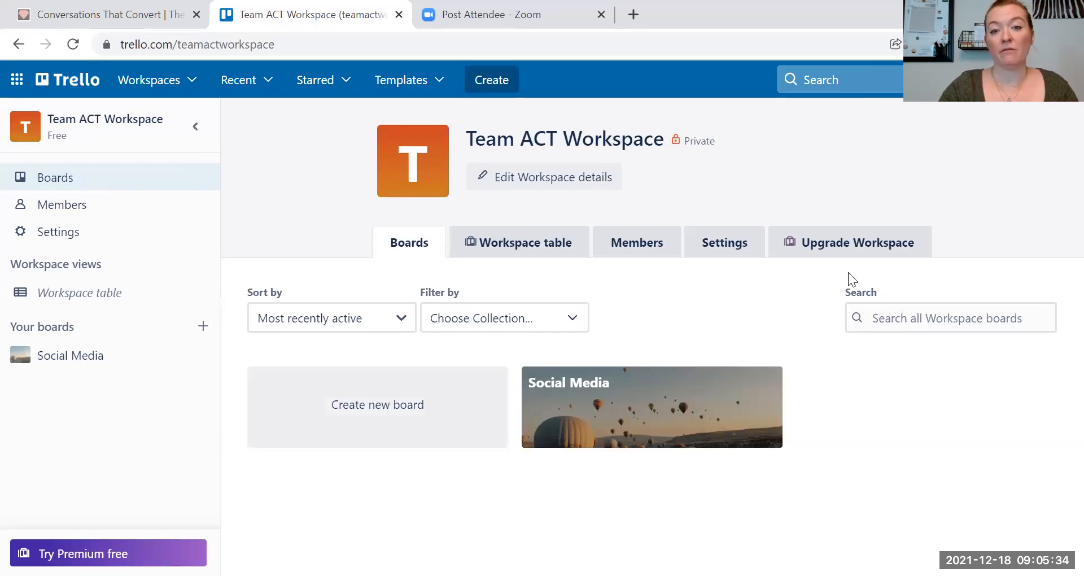
left_click(627, 398)
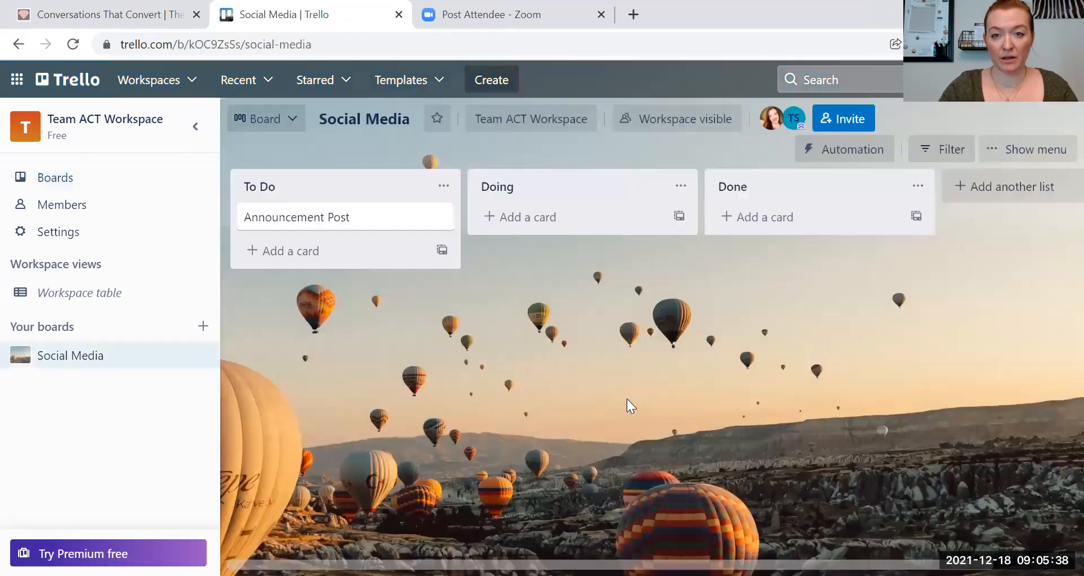
left_click(197, 134)
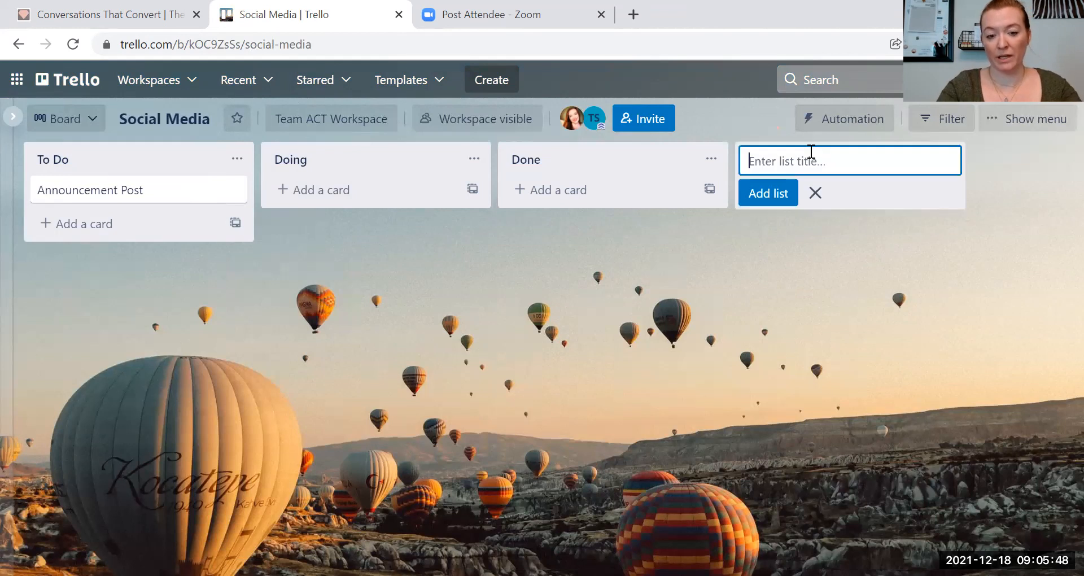
- Add an 'Nrf2' list holding a 'Protandim' card, then open the card
type("Nrf2")
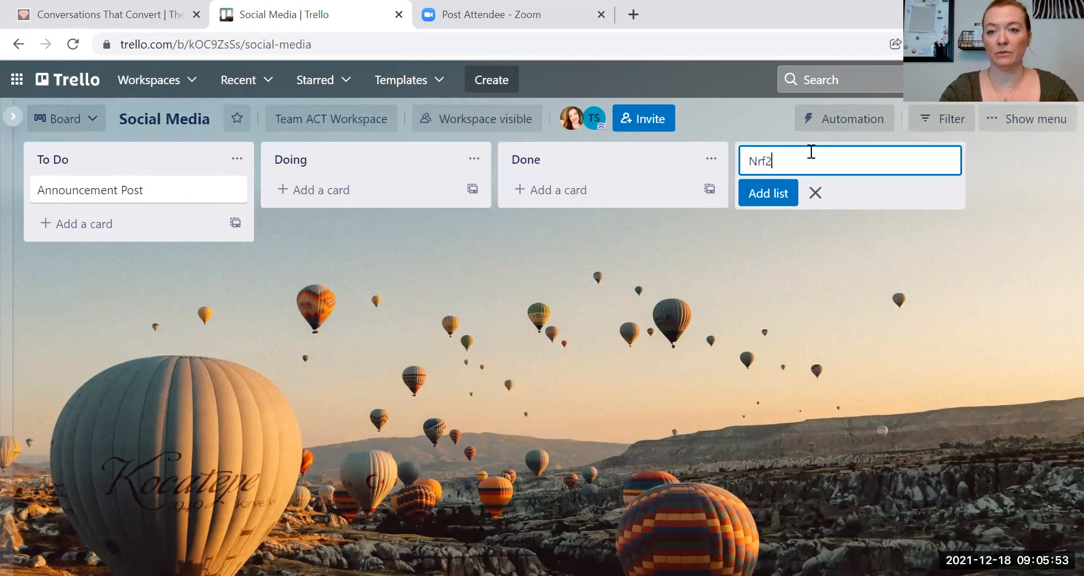
key("Return")
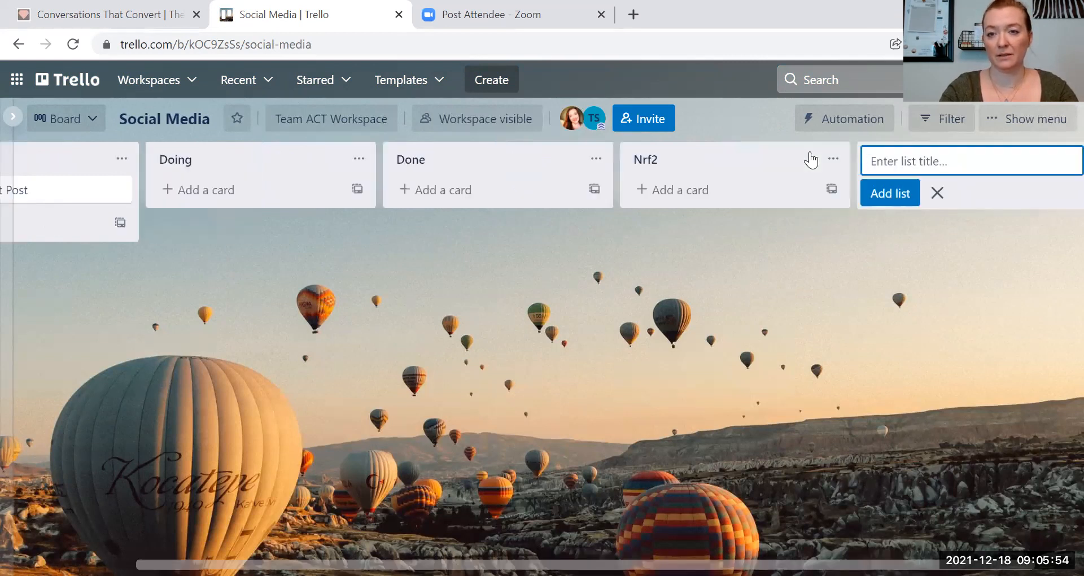
left_click(692, 192)
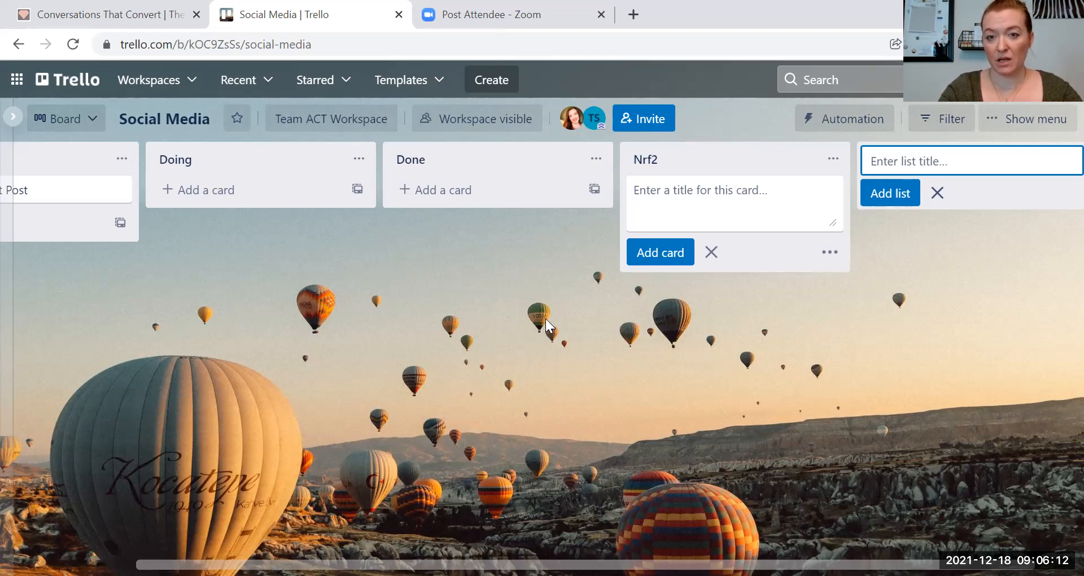
type("Pr")
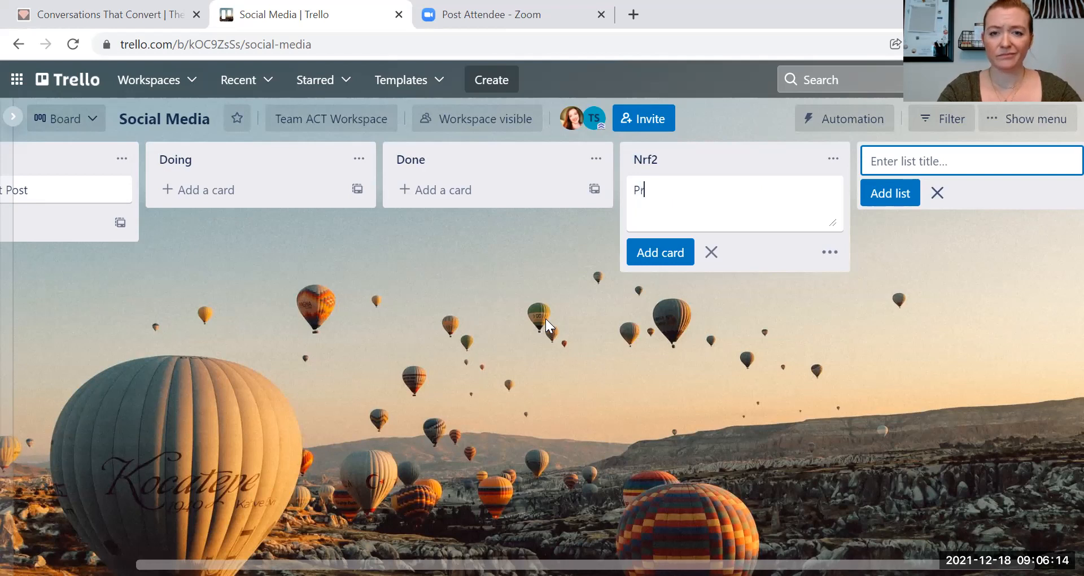
type("otandim")
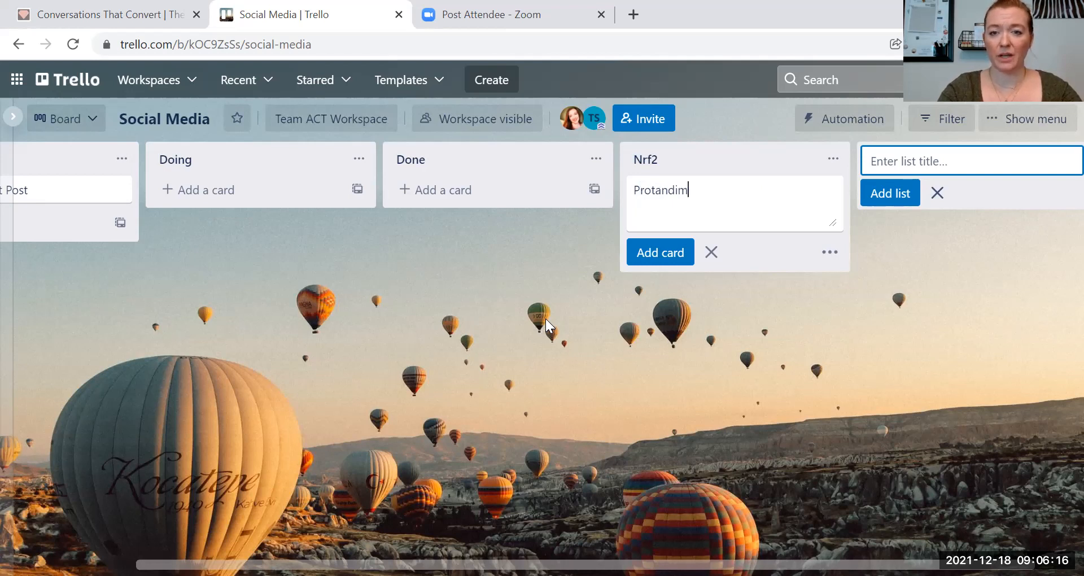
key("Return")
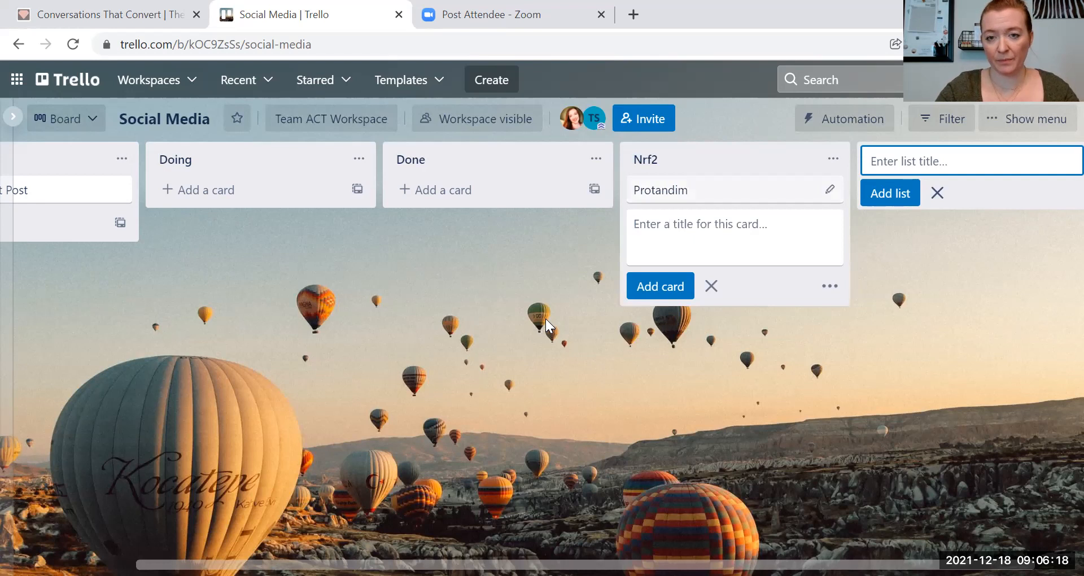
left_click(695, 189)
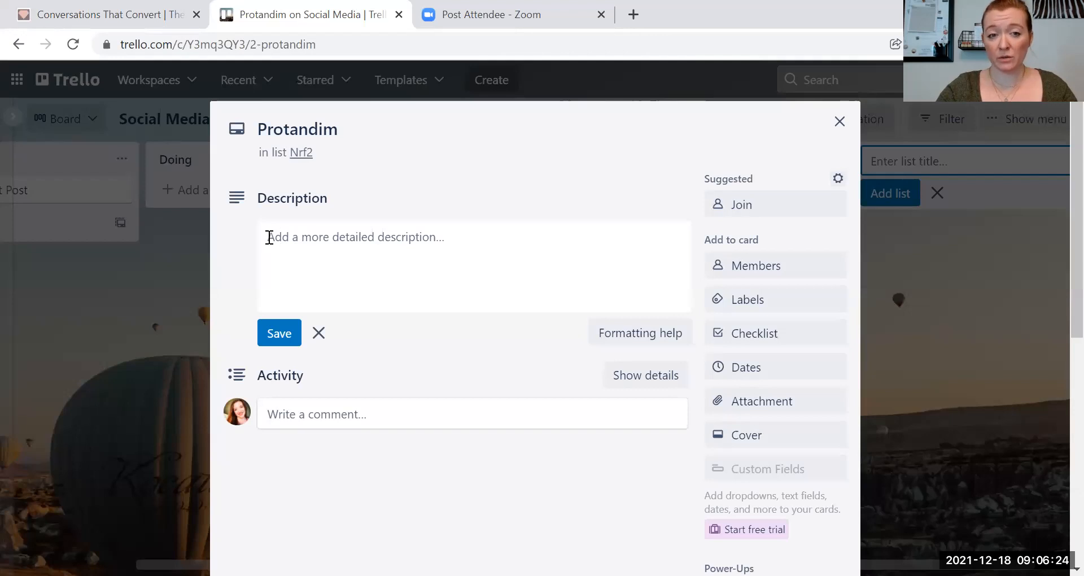
- Leave the Protandim description empty, dismiss the cover options unchanged, and close the card
left_click(275, 234)
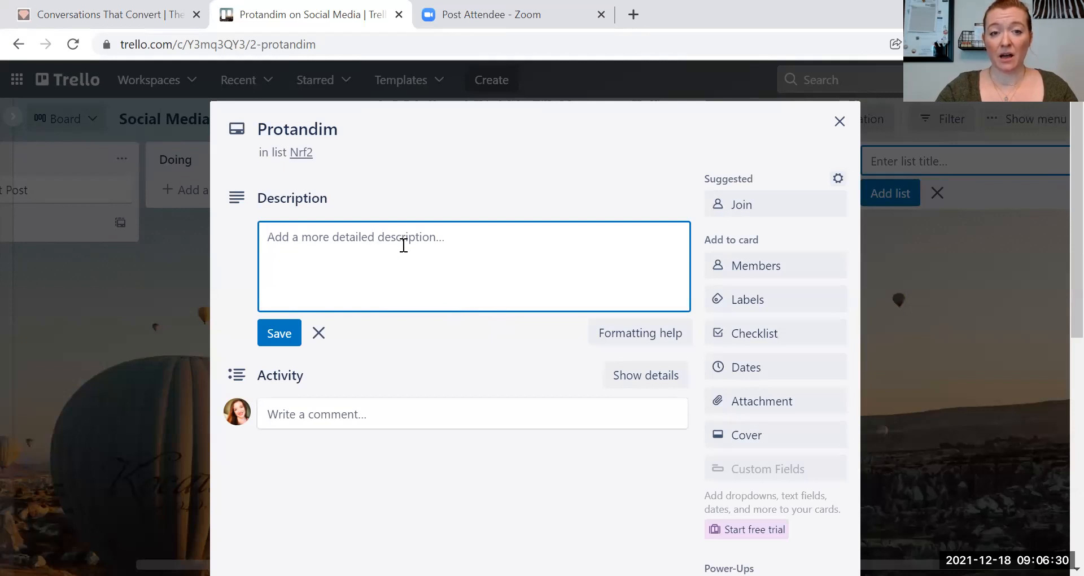
left_click(272, 328)
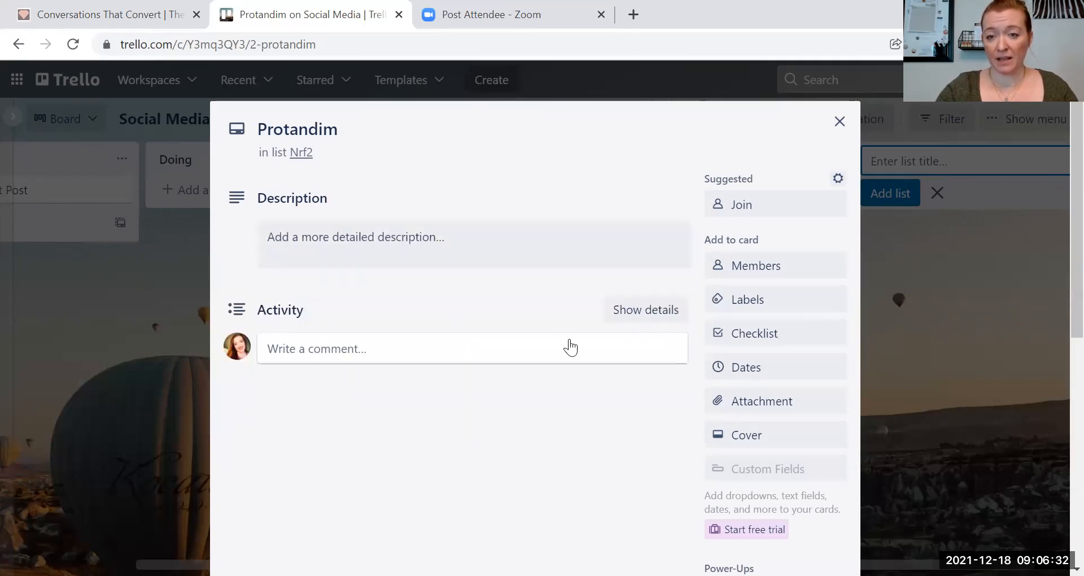
left_click(761, 446)
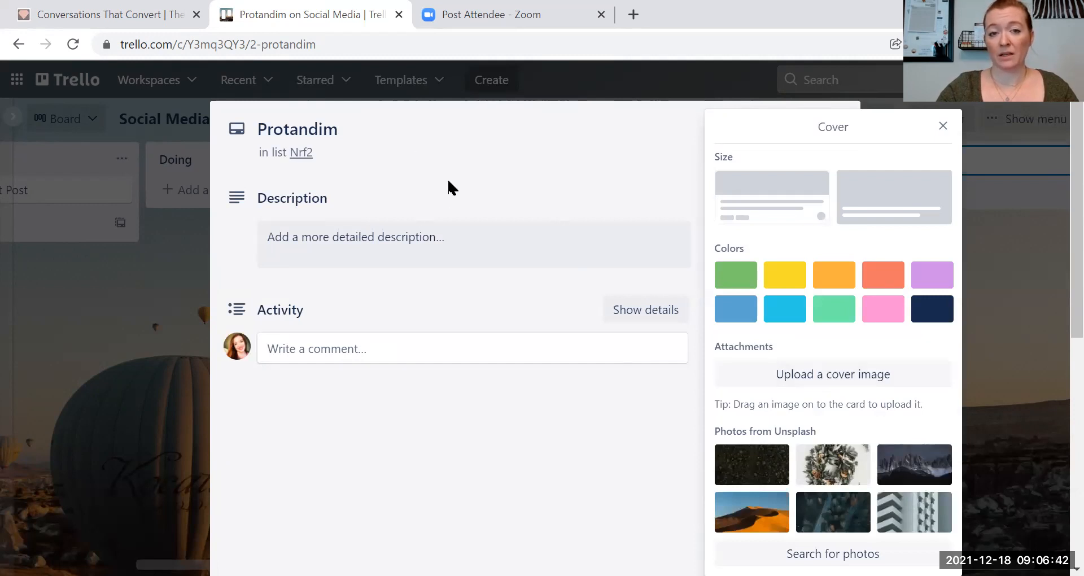
left_click(411, 392)
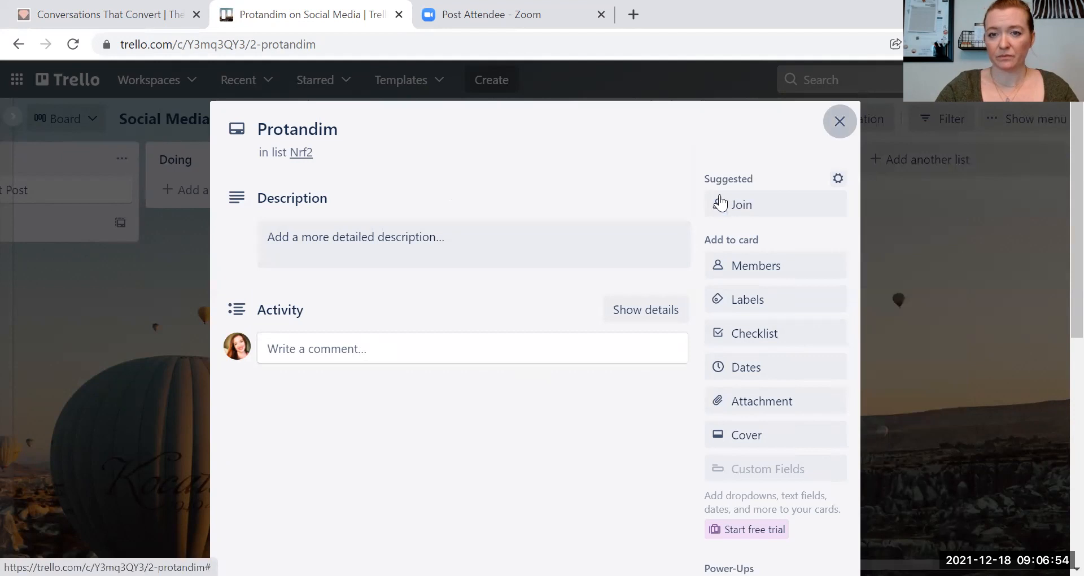
key("Escape")
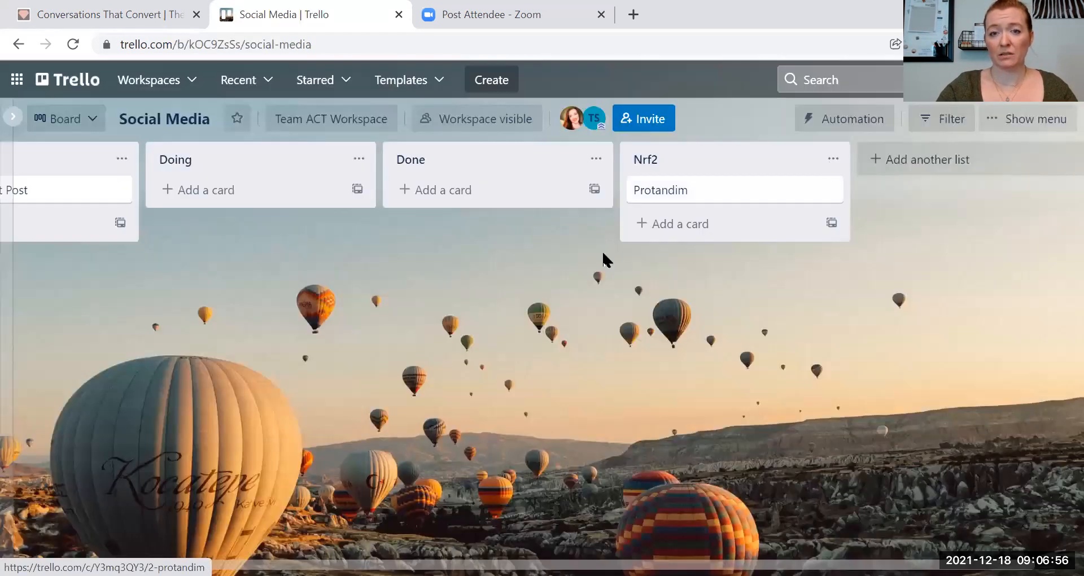
left_click_drag(390, 564, 279, 533)
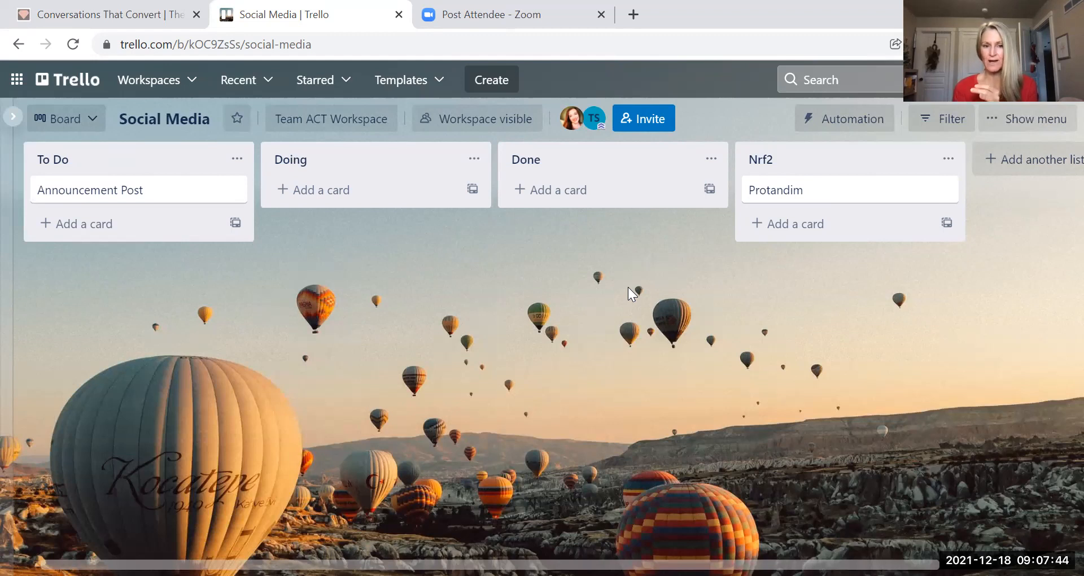
- Reopen the Team ACT Social board from recent boards and show its About this board panel
left_click(260, 85)
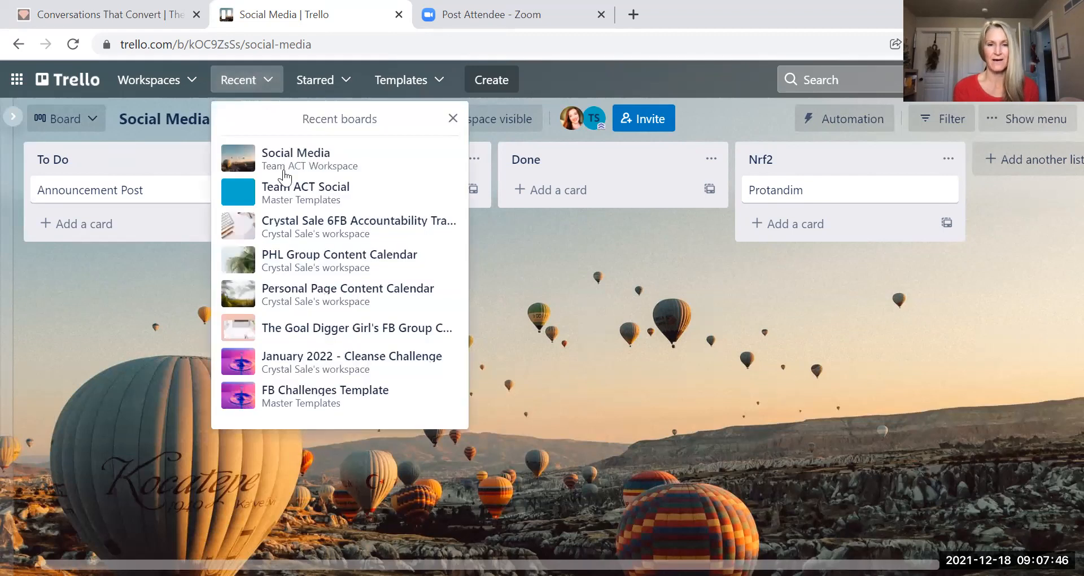
left_click(288, 192)
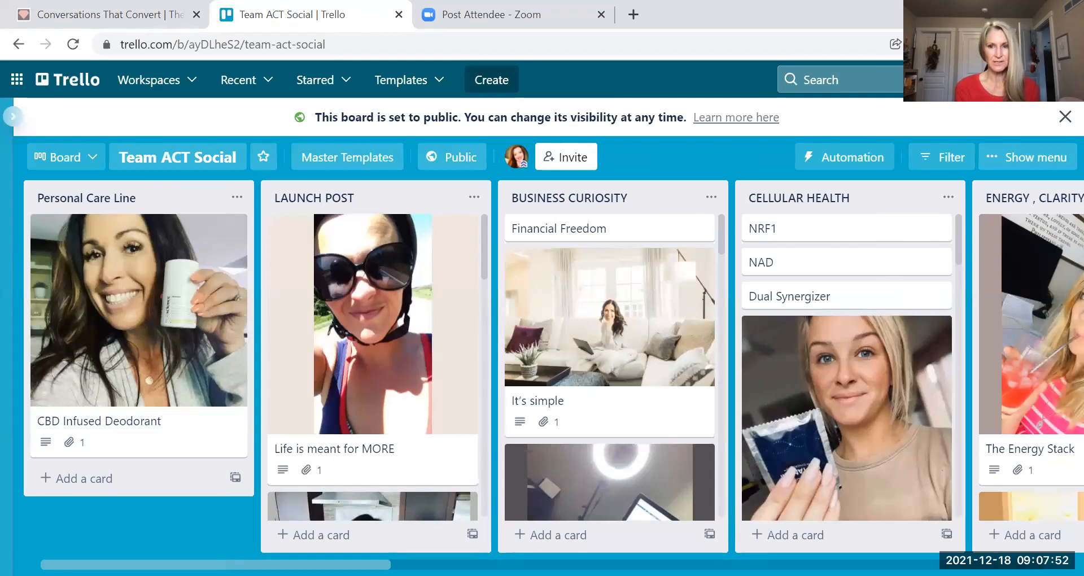
scroll(541, 367, "right", 1)
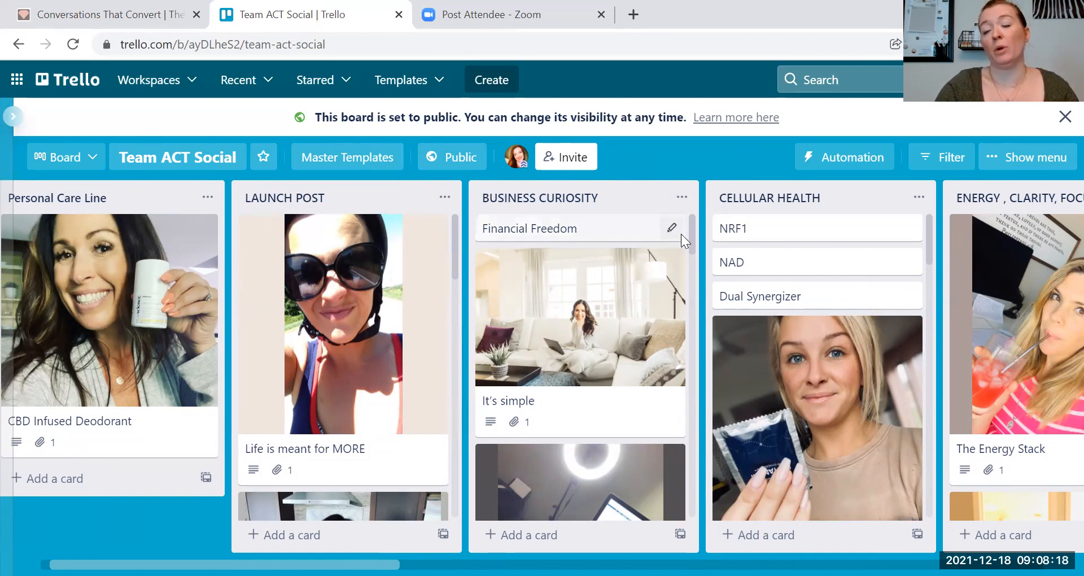
left_click(1021, 163)
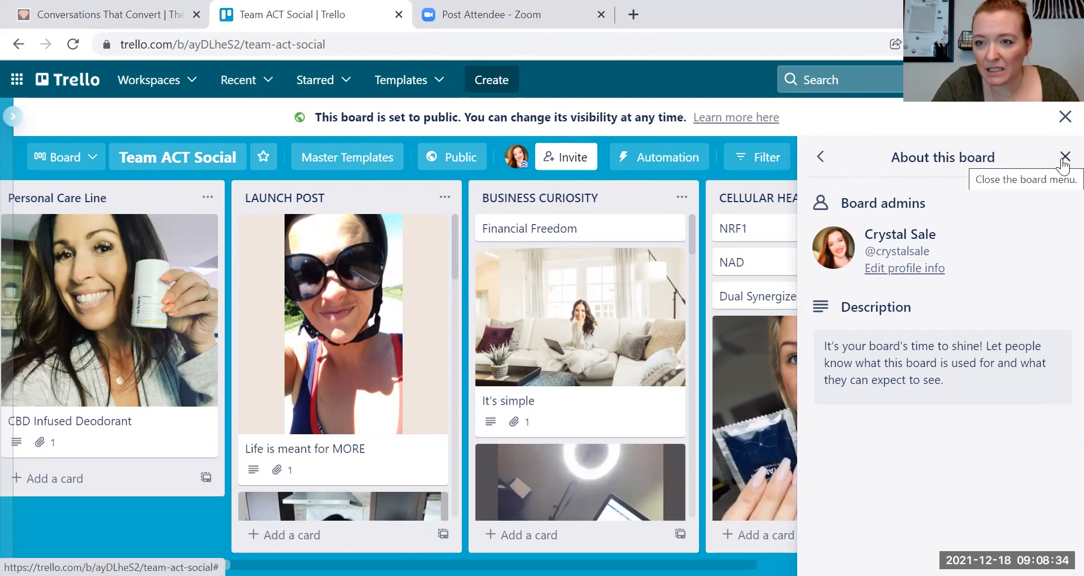
- Reach the Copy board form through the board menu's extra options
left_click(821, 160)
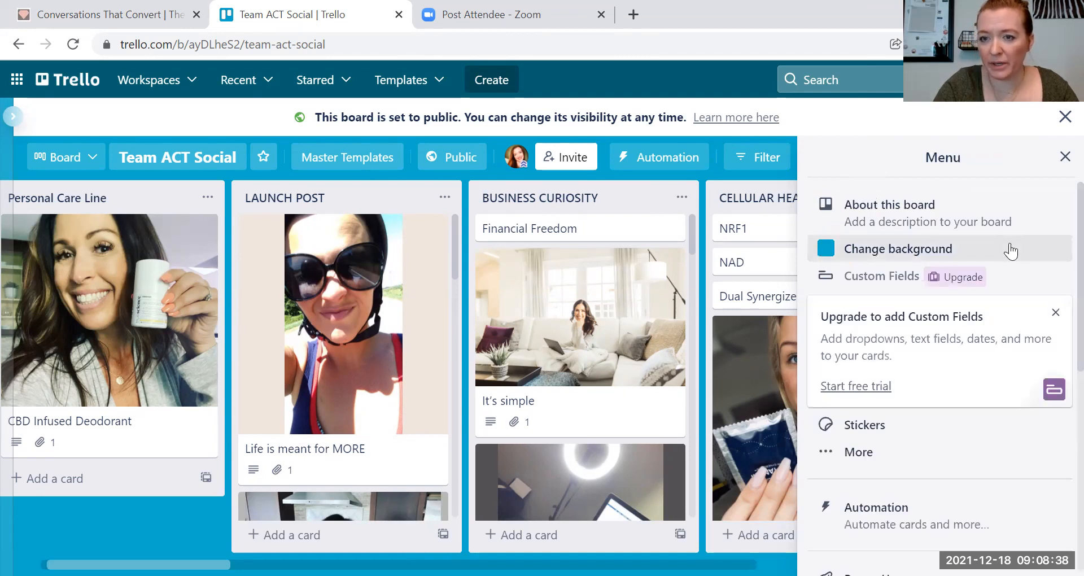
scroll(1055, 258, "down", 2)
scroll(1056, 282, "up", 2)
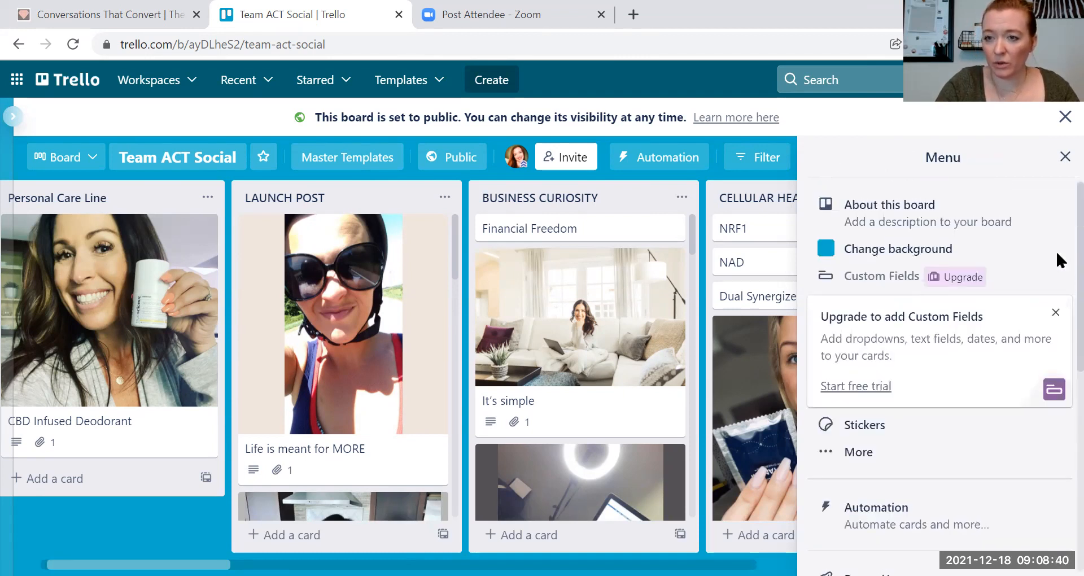
left_click(1064, 159)
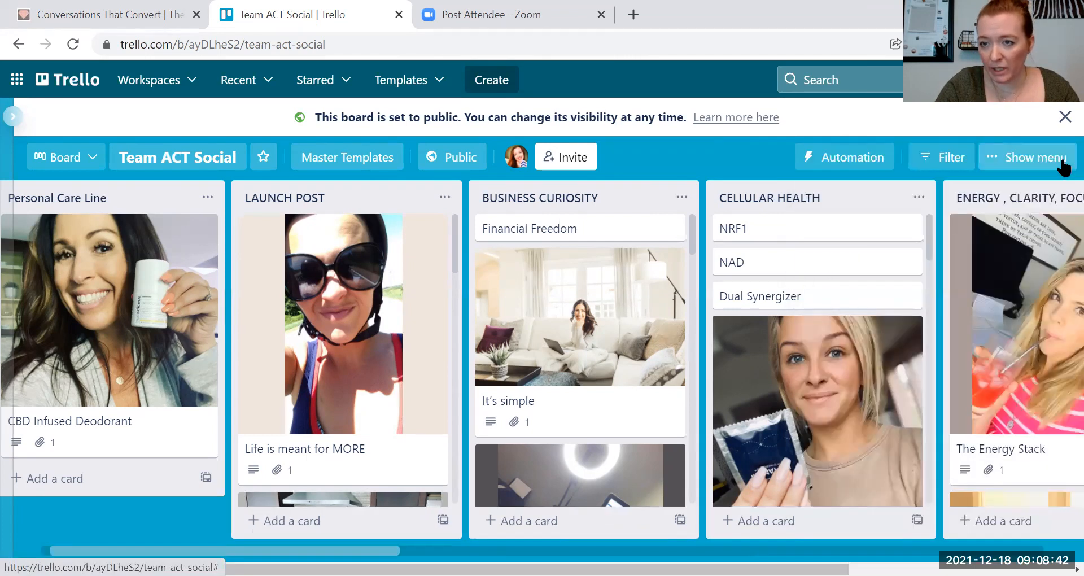
left_click(1026, 160)
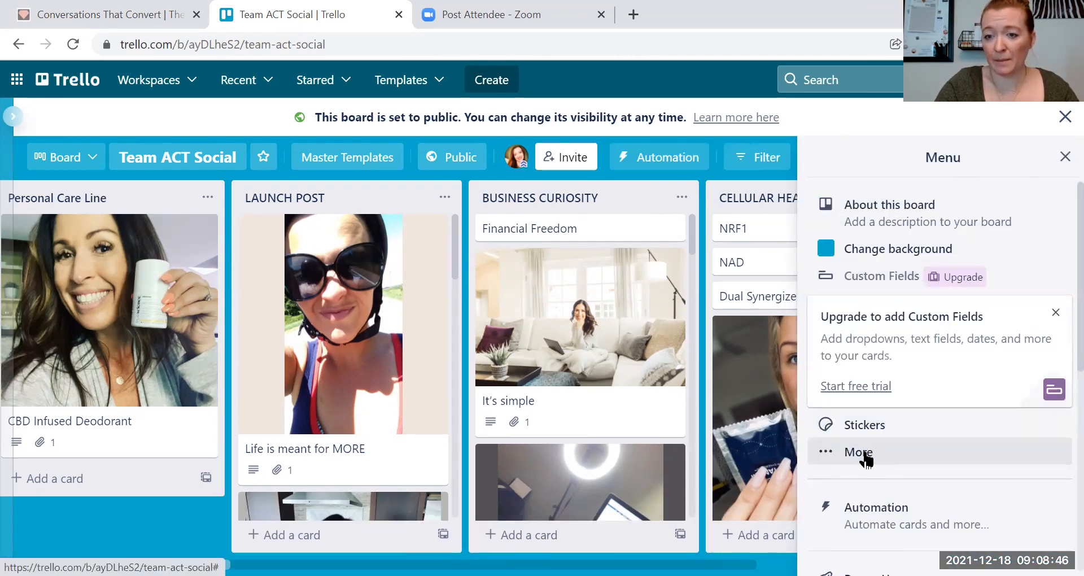
left_click(867, 453)
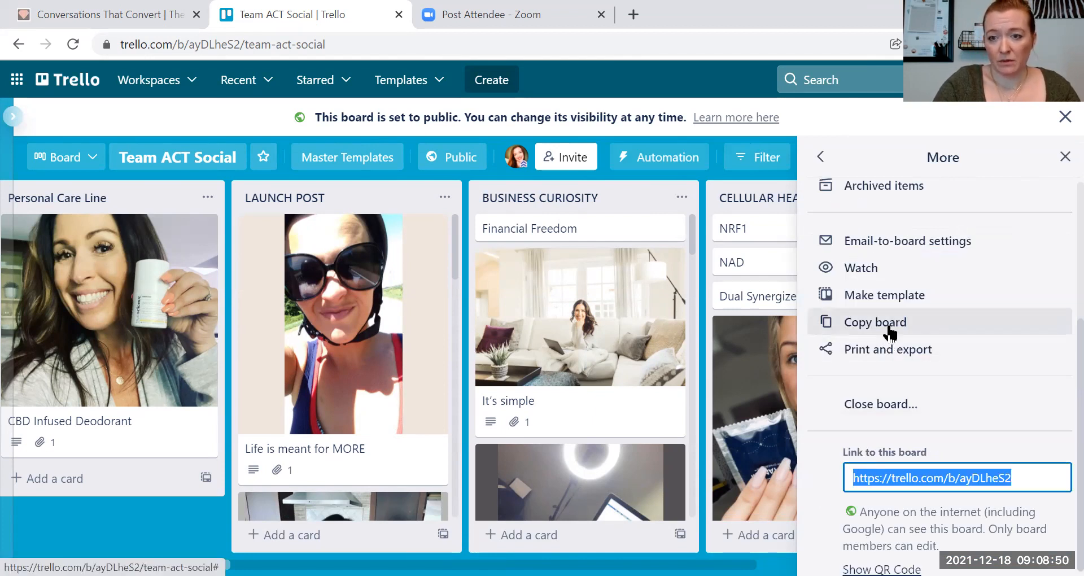
left_click(889, 333)
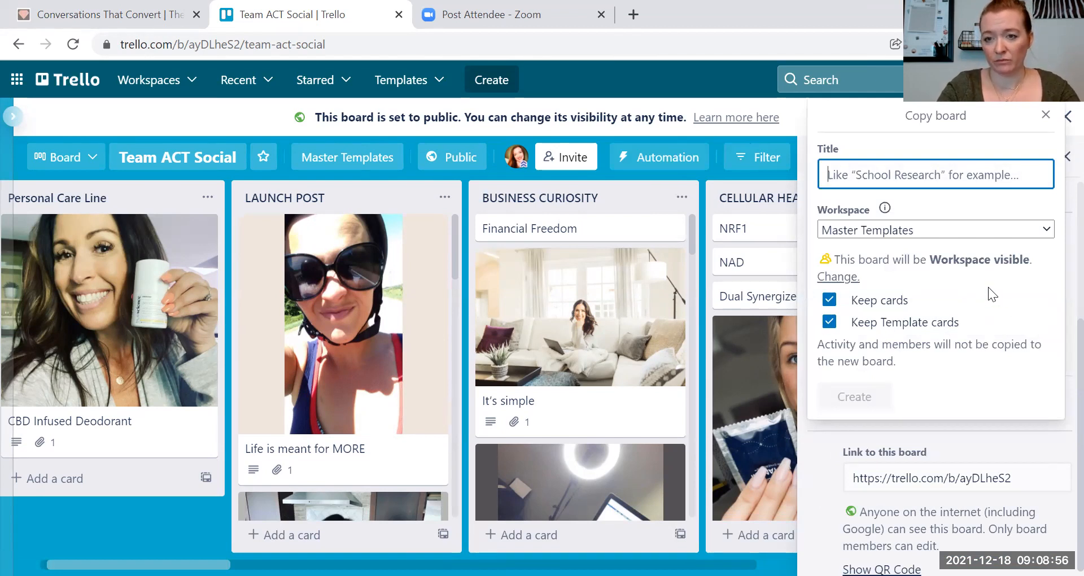
- Enter 'Team Act' as the title of the board copy
type("Team Act")
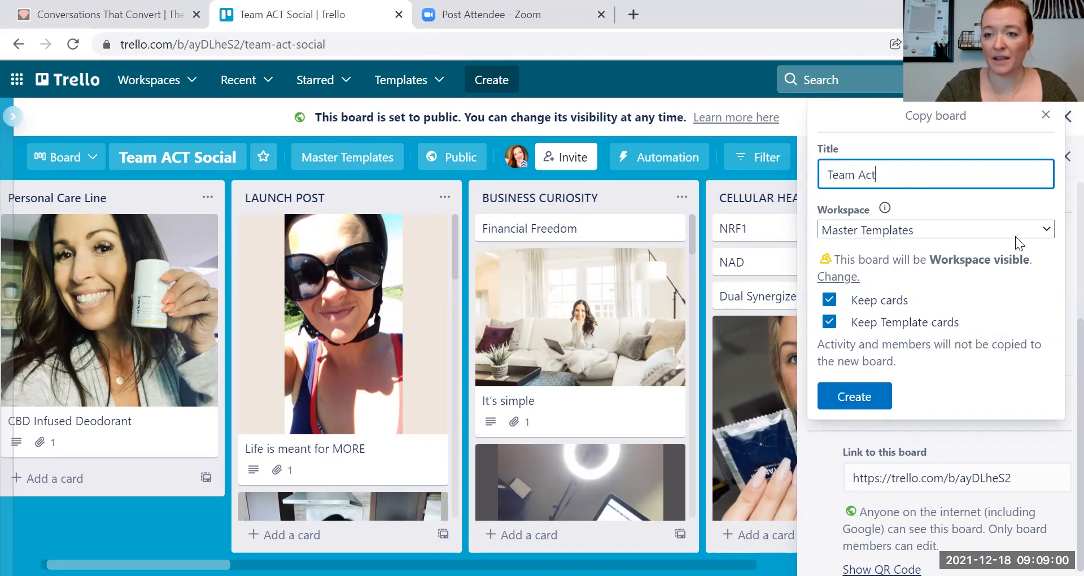
left_click(1022, 233)
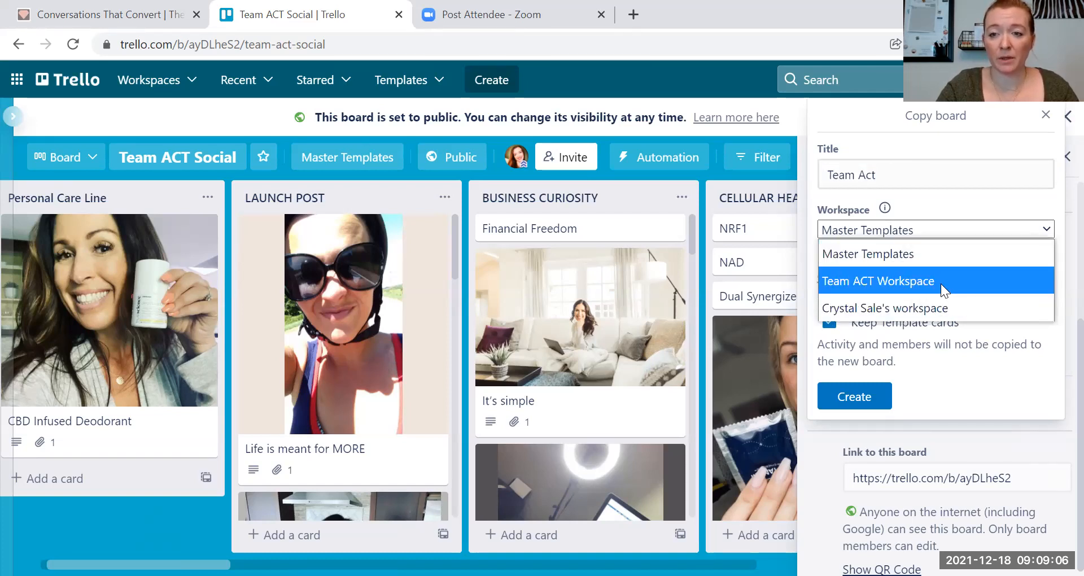
left_click(993, 254)
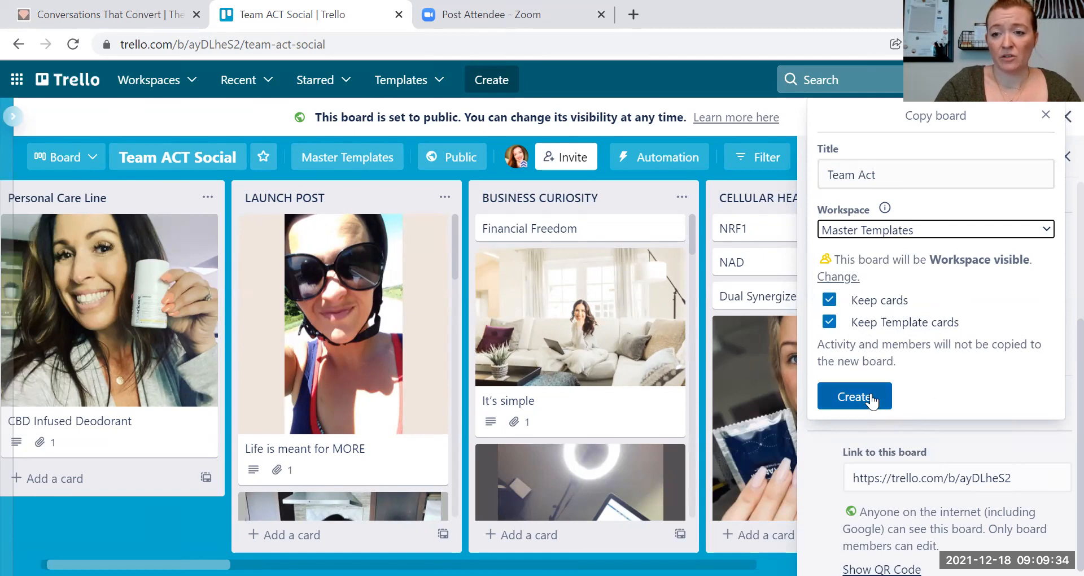
- Close the Copy board form without making a copy
left_click(1045, 116)
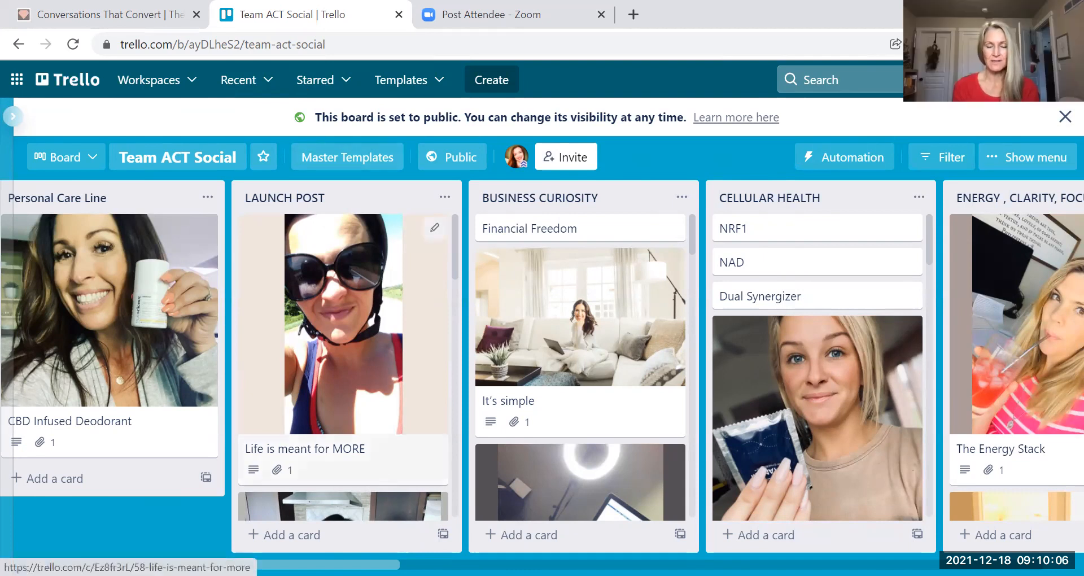
scroll(542, 366, "right", 5)
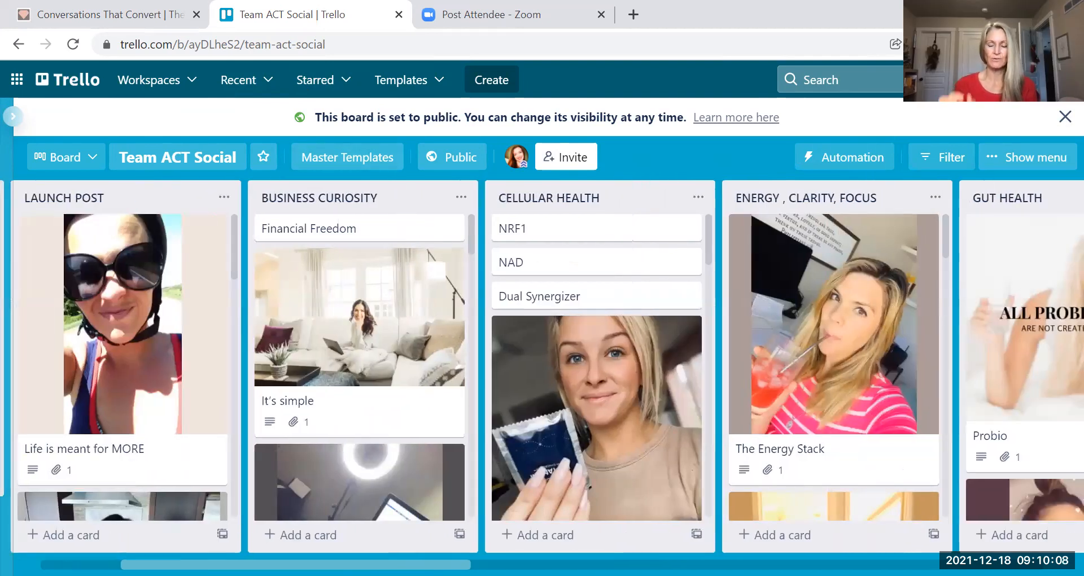
scroll(541, 367, "right", 3)
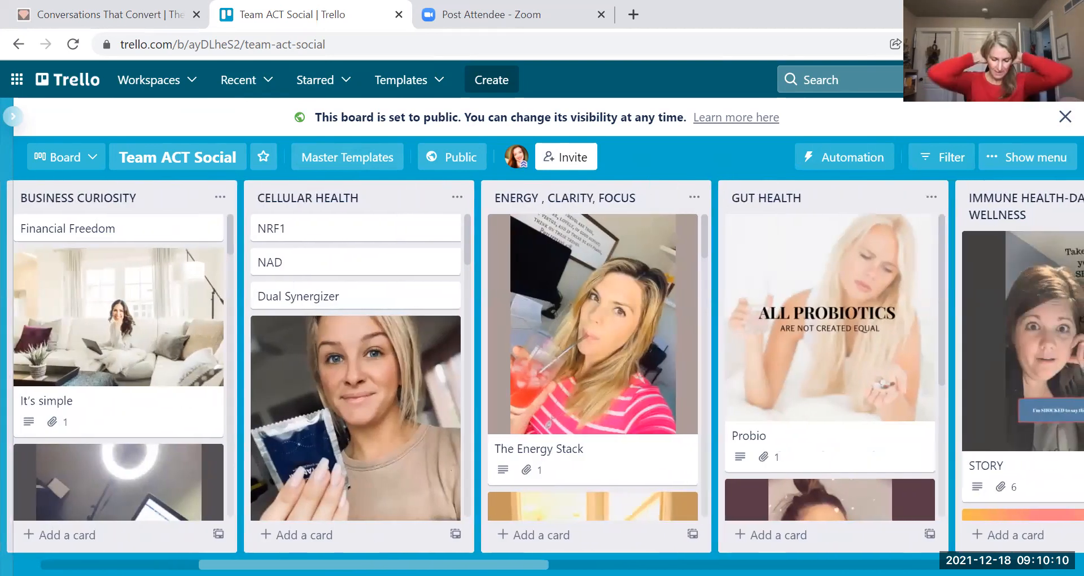
scroll(542, 366, "left", 1)
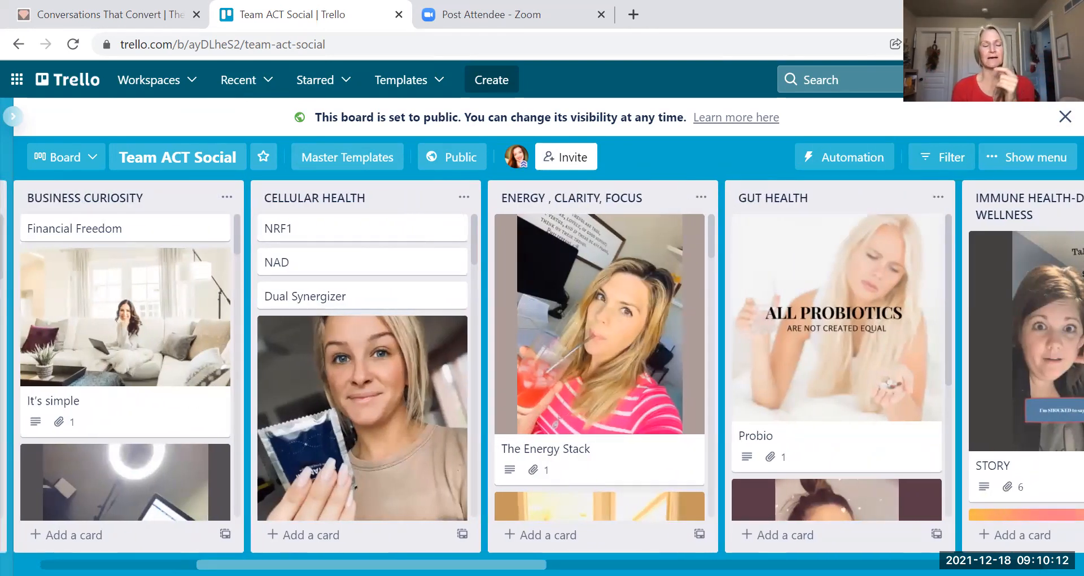
scroll(542, 367, "left", 5)
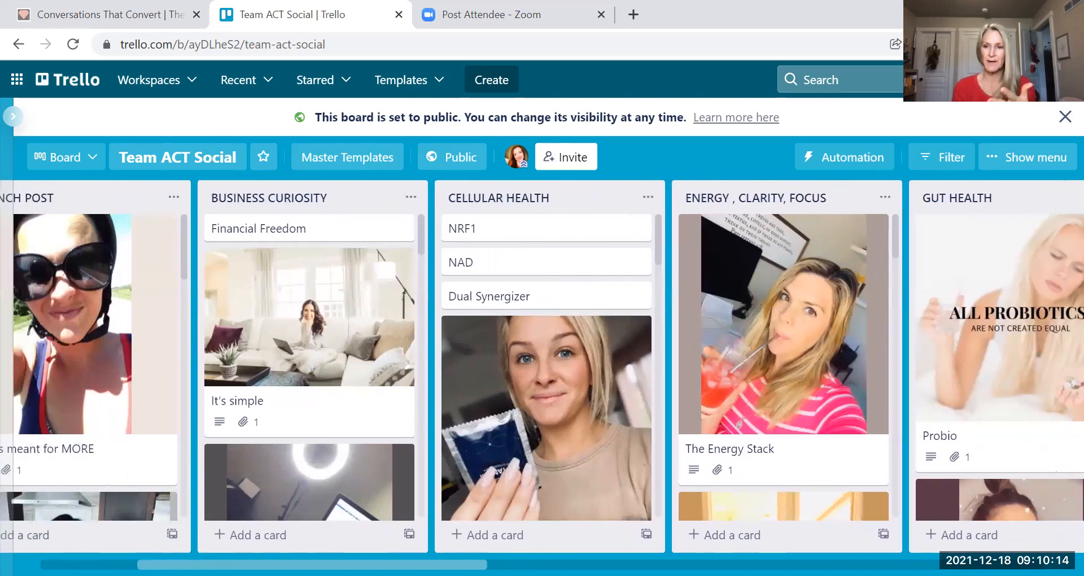
scroll(542, 367, "left", 2)
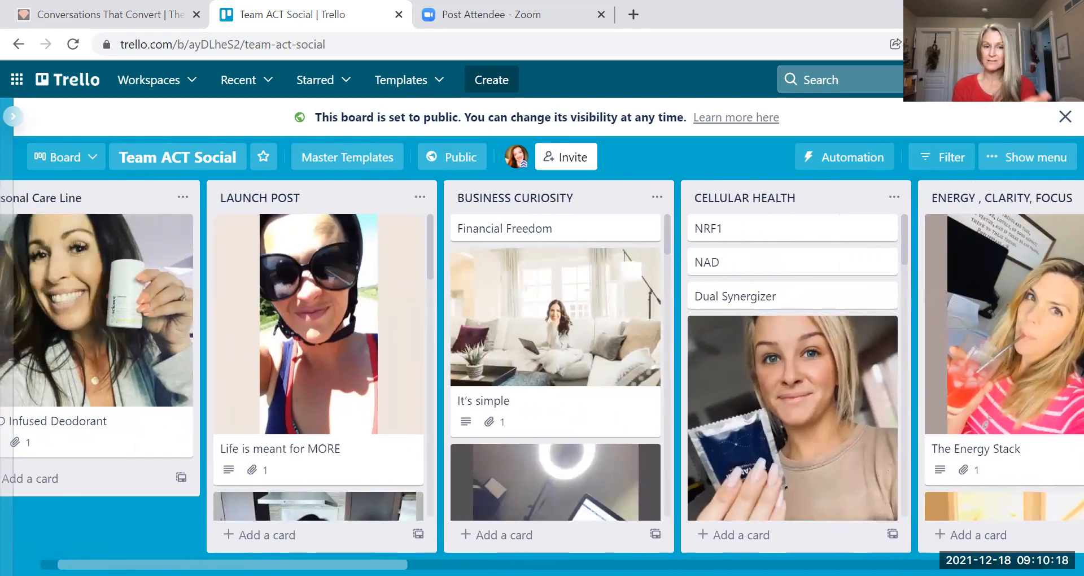
scroll(541, 366, "left", 2)
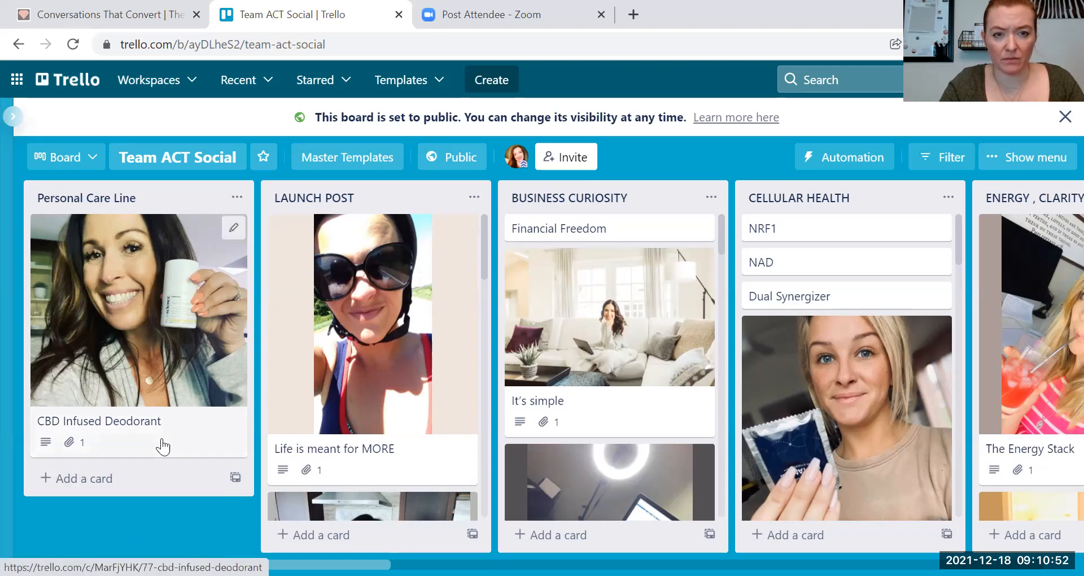
- Create an 'Audio' card in the Personal Care Line list and open it
left_click(144, 479)
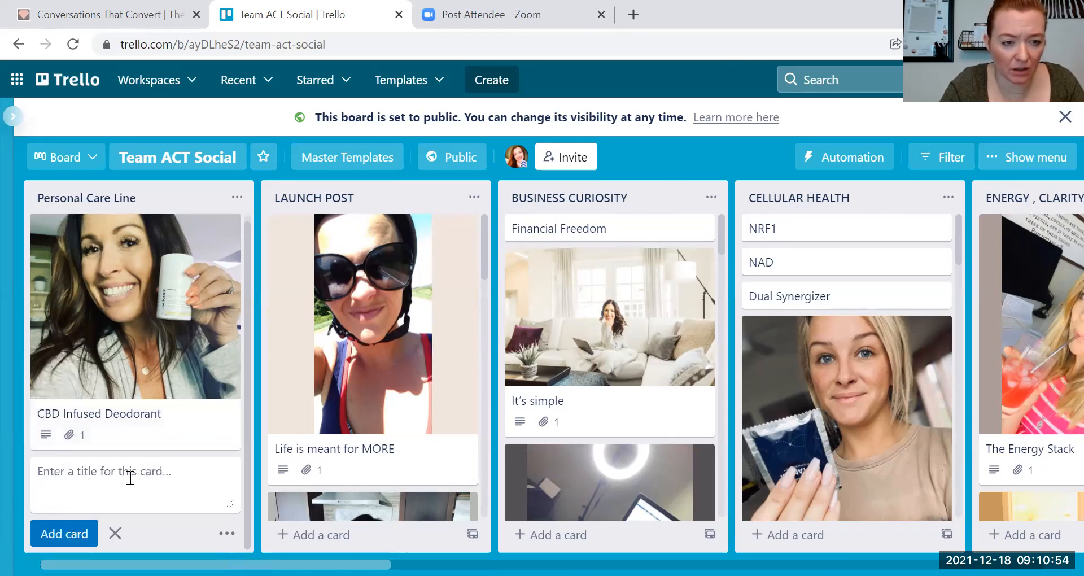
type("Aud")
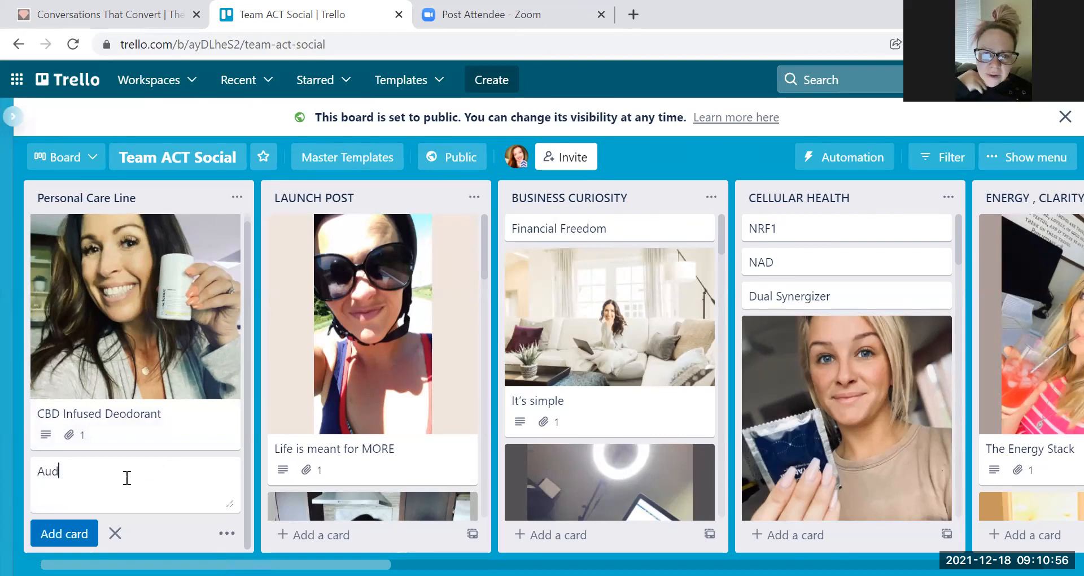
type("io")
key("Return")
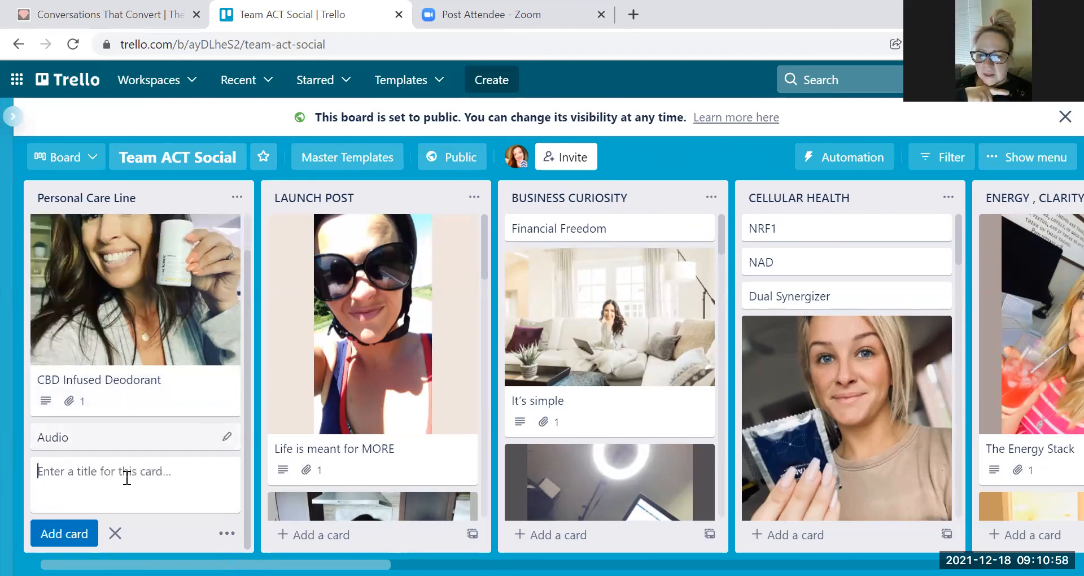
left_click(109, 438)
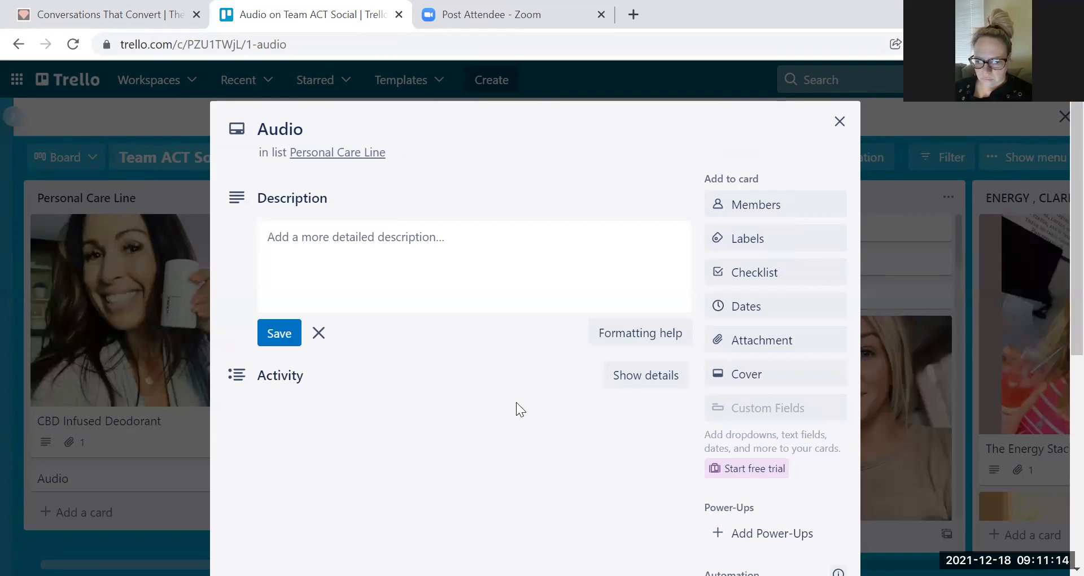
- Review the Audio card's attachment options, then dismiss them without attaching anything
left_click(767, 342)
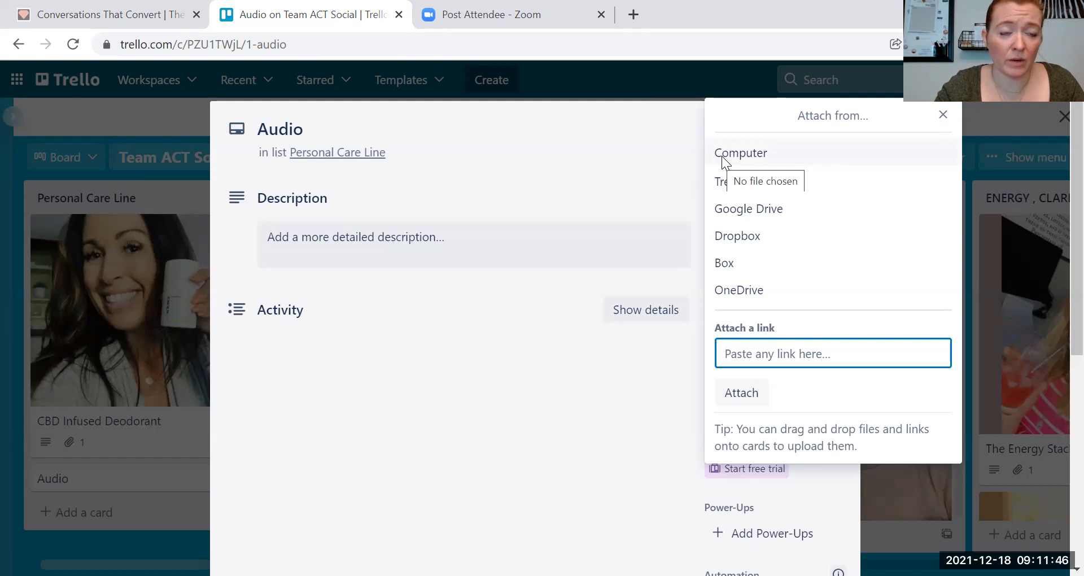
left_click(942, 115)
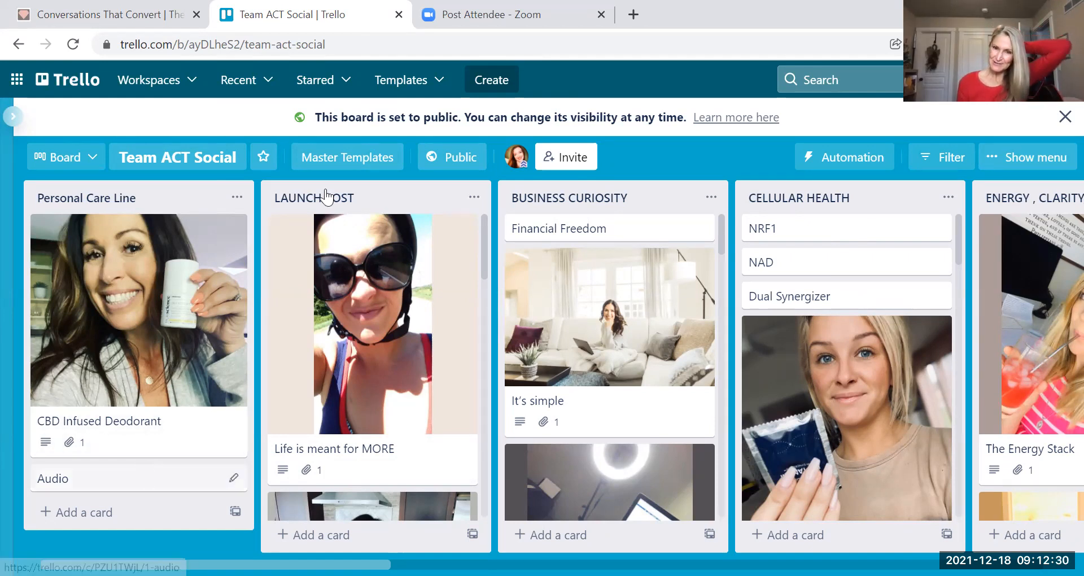
- Move the Team ACT Social board from Master Templates to Team ACT Workspace
left_click(343, 164)
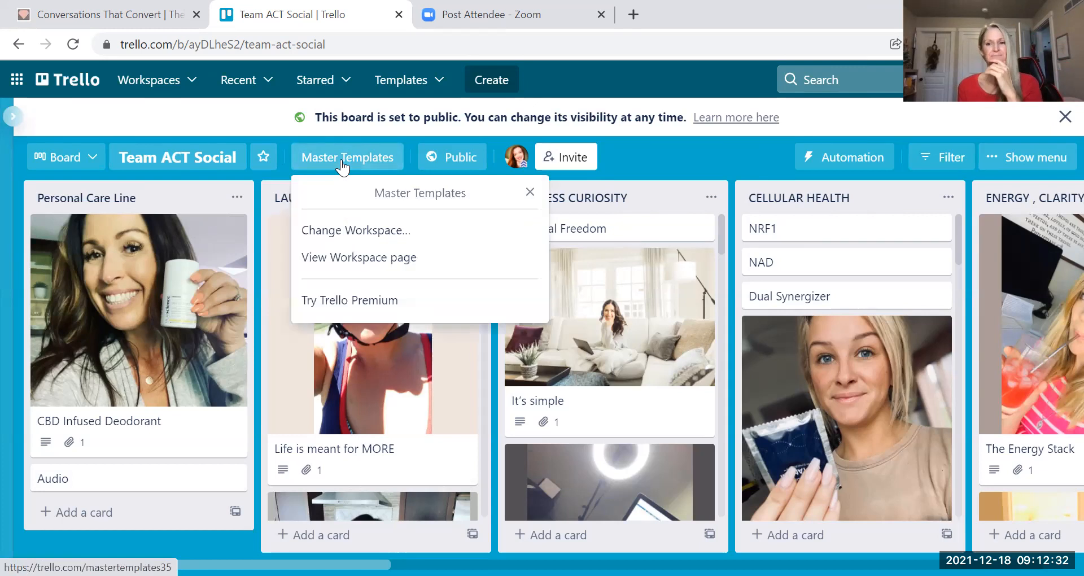
left_click(340, 229)
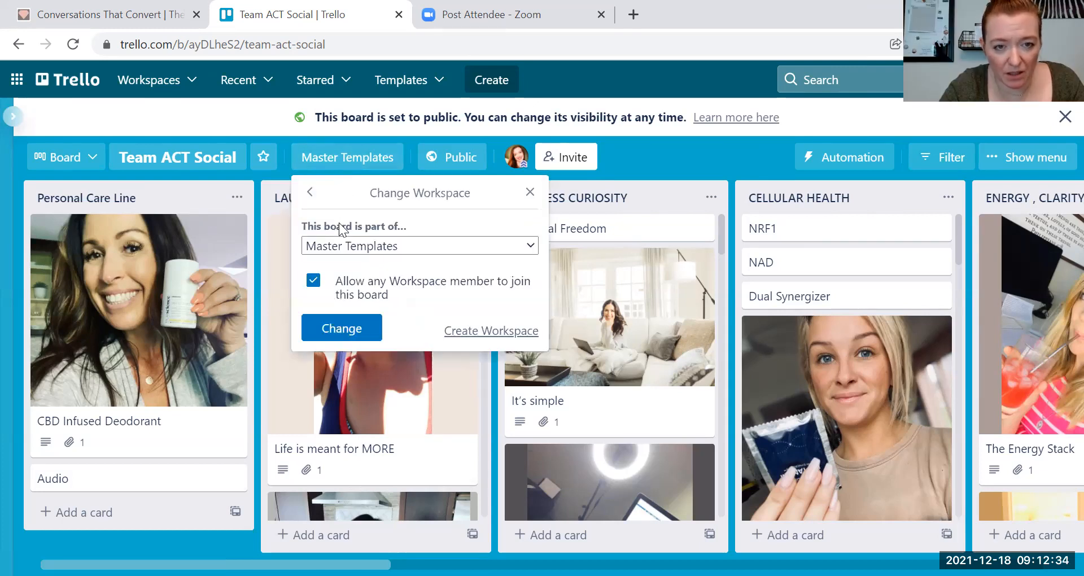
left_click(528, 246)
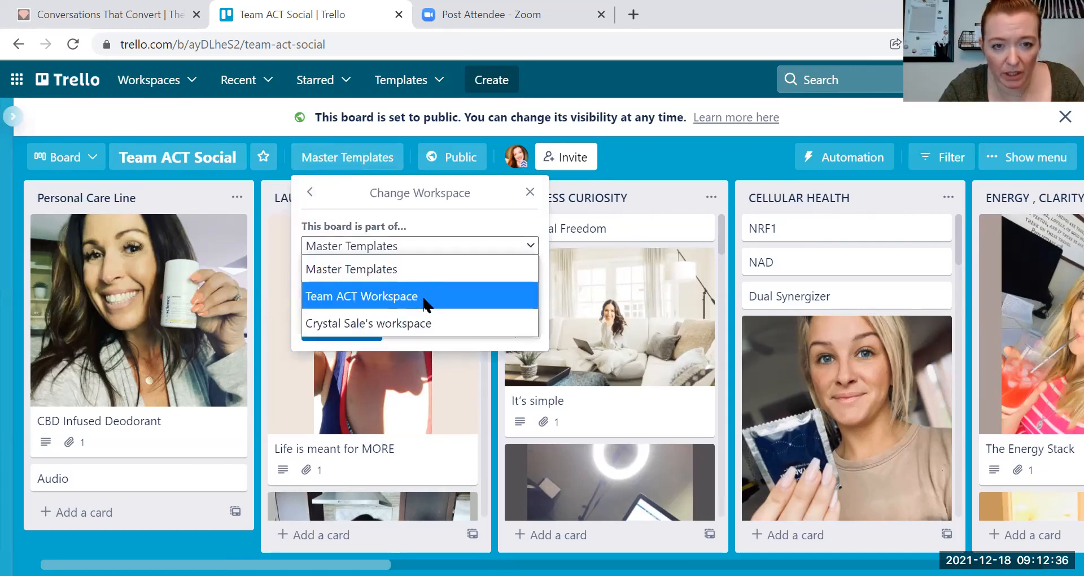
left_click(425, 296)
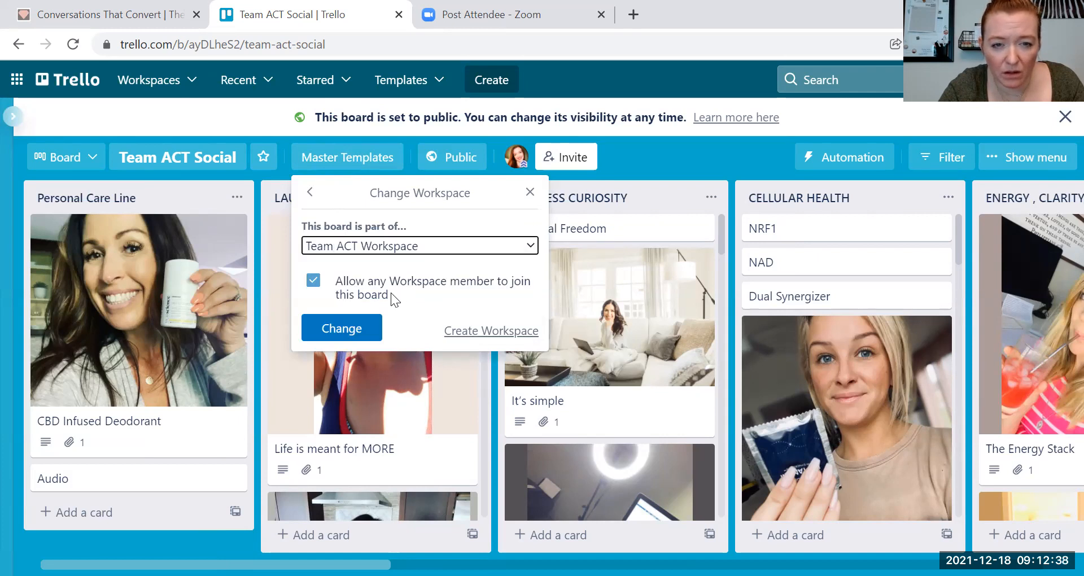
left_click(370, 327)
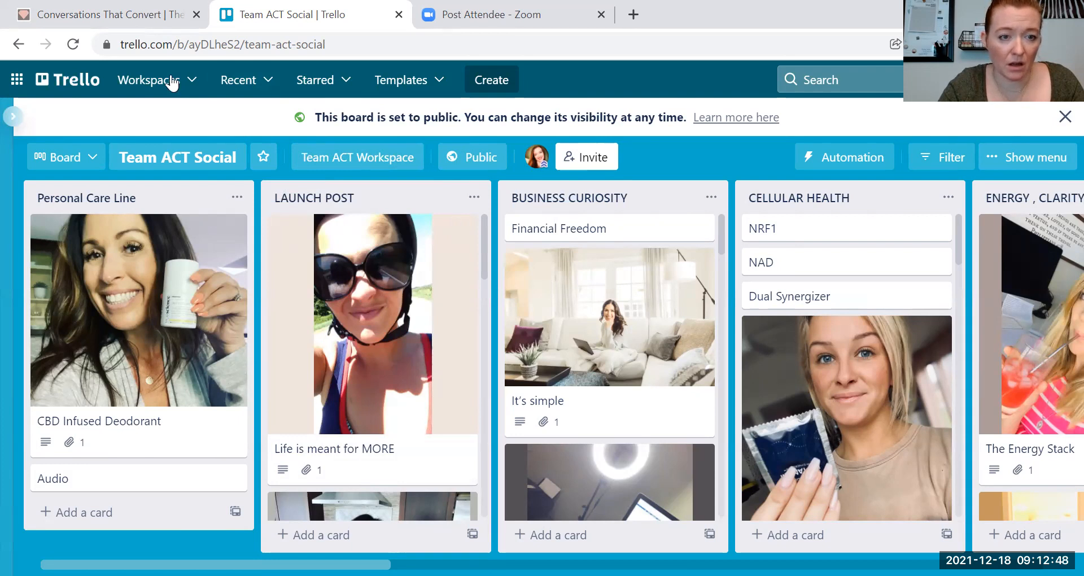
- Open the Team ACT Social board from the Team ACT Workspace page
left_click(149, 80)
left_click(209, 372)
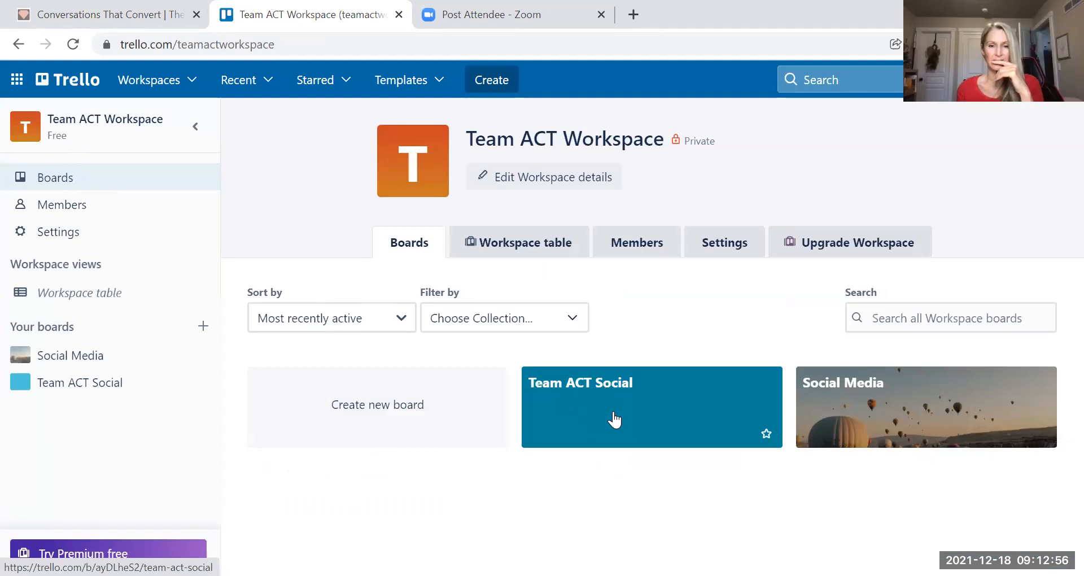
left_click(614, 420)
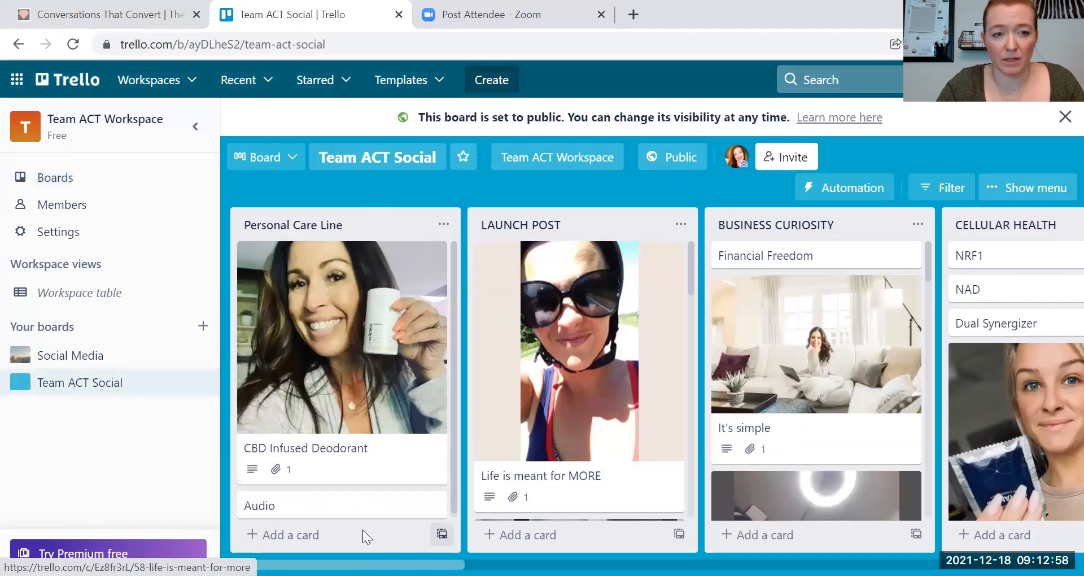
- Collapse the workspace sidebar and open the Social Media board from the workspaces list
left_click(195, 126)
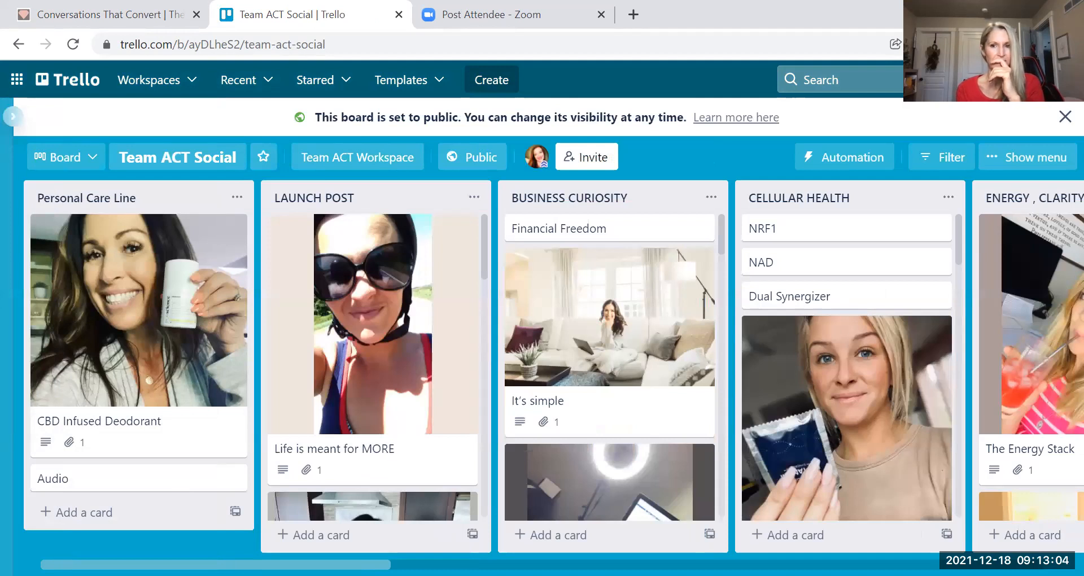
left_click(169, 84)
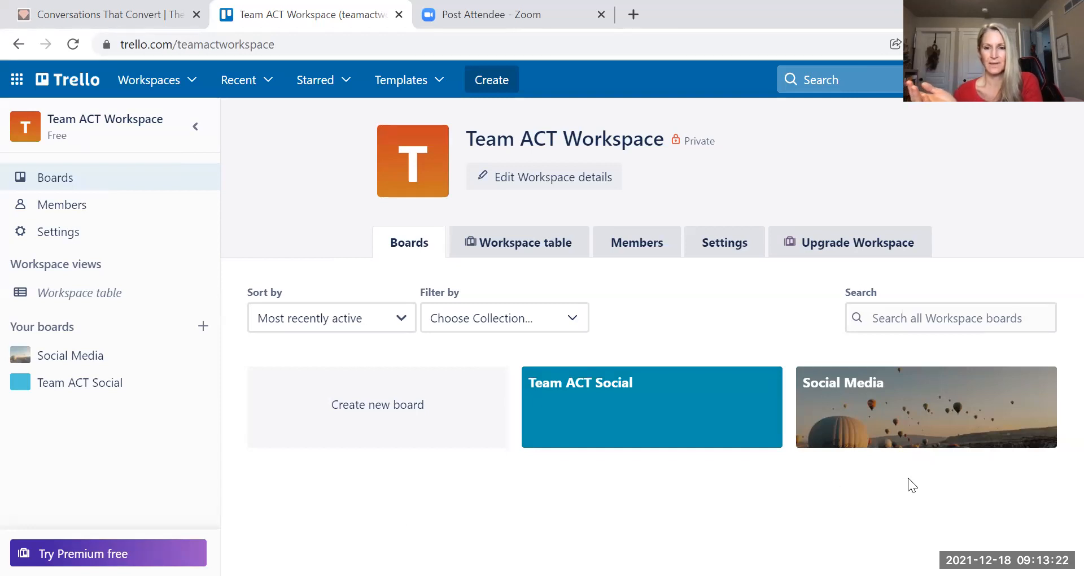
left_click(885, 409)
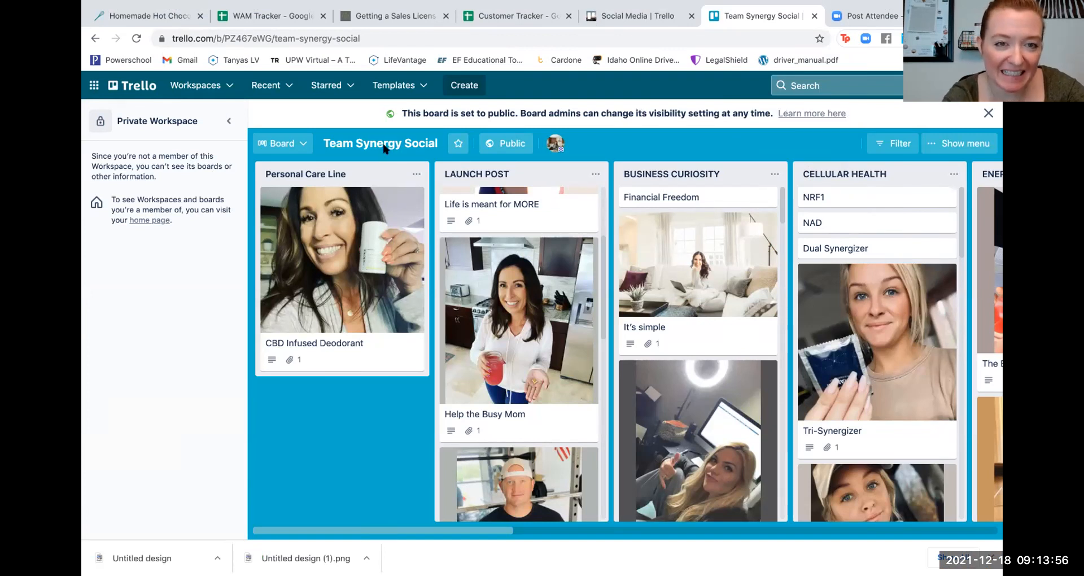
- Go to Team ACT Workspace and view its Members page with two members
left_click(213, 86)
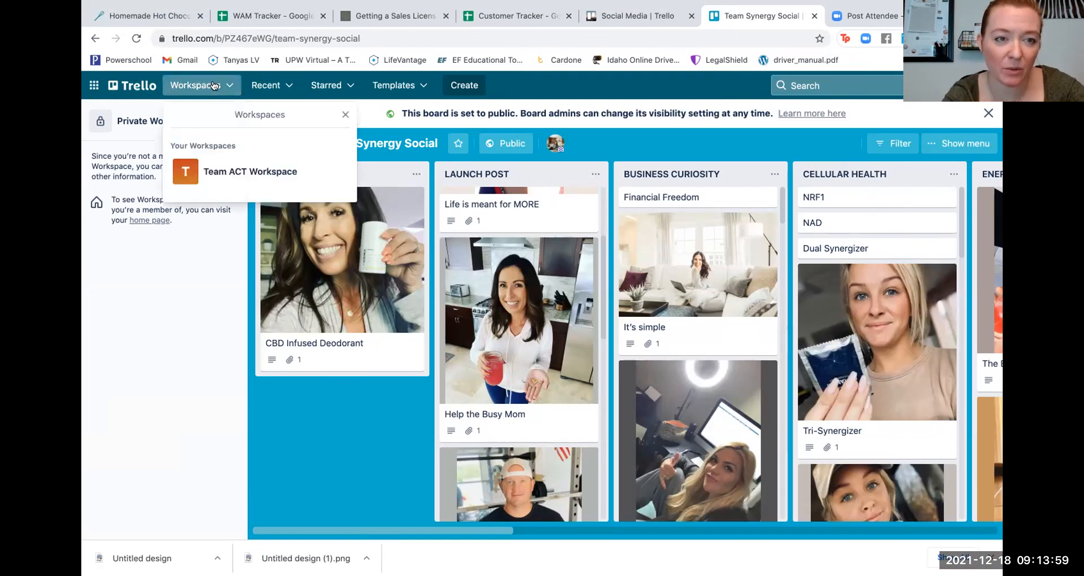
left_click(214, 170)
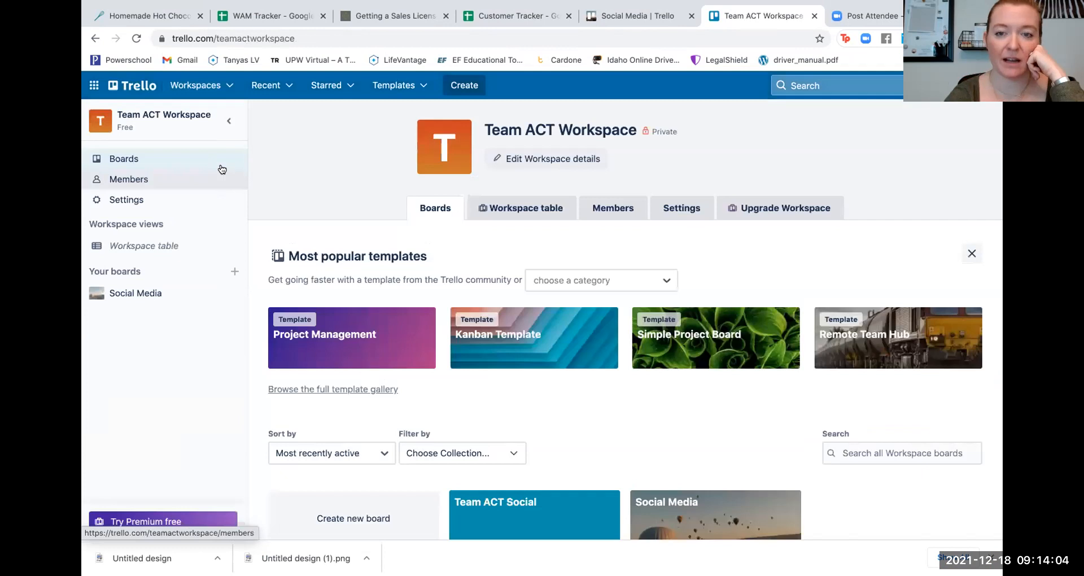
left_click(605, 212)
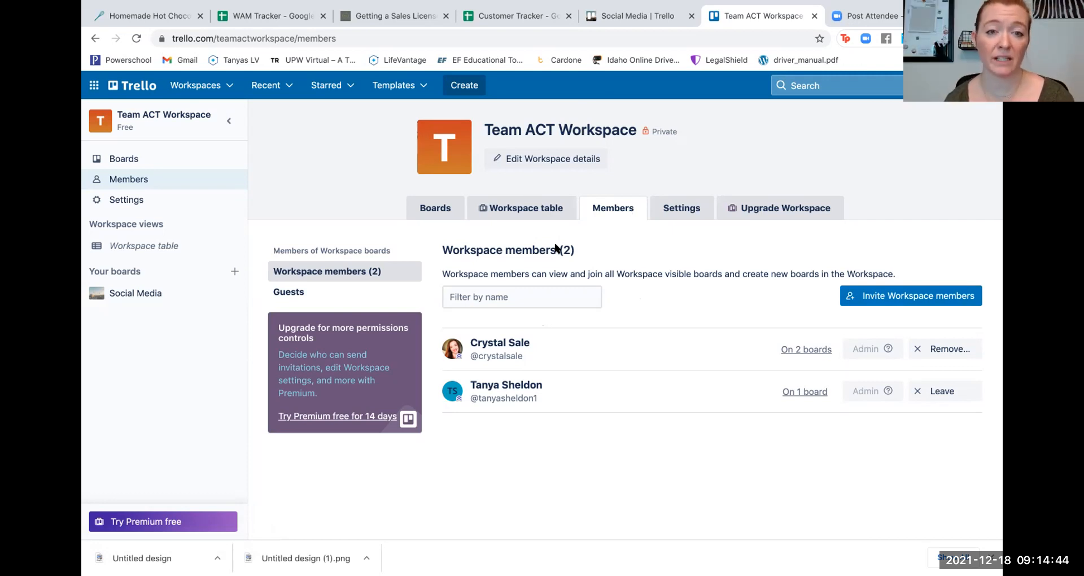
left_click(528, 215)
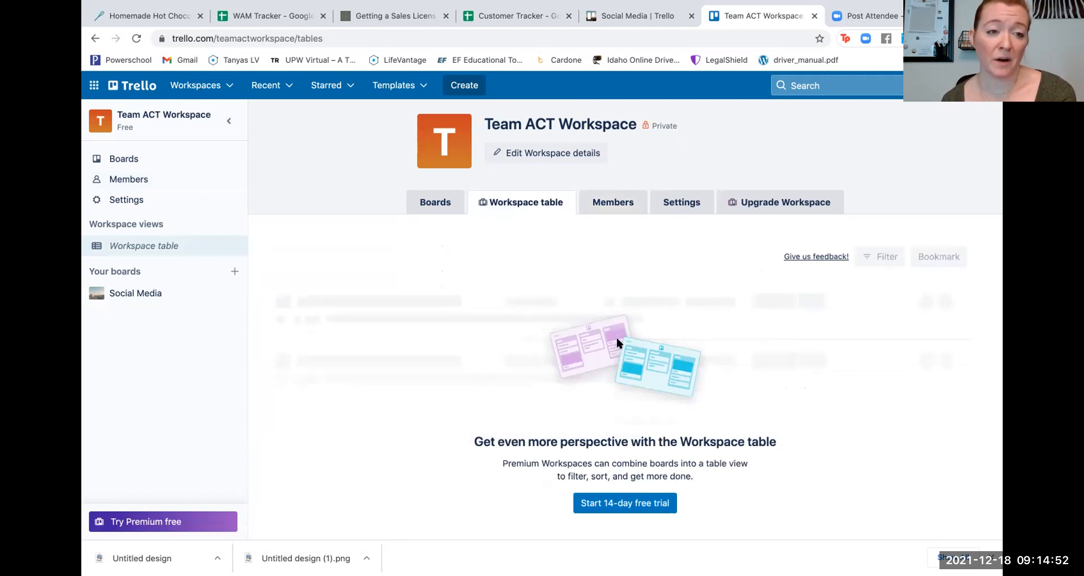
scroll(617, 342, "down", 2)
scroll(617, 340, "up", 2)
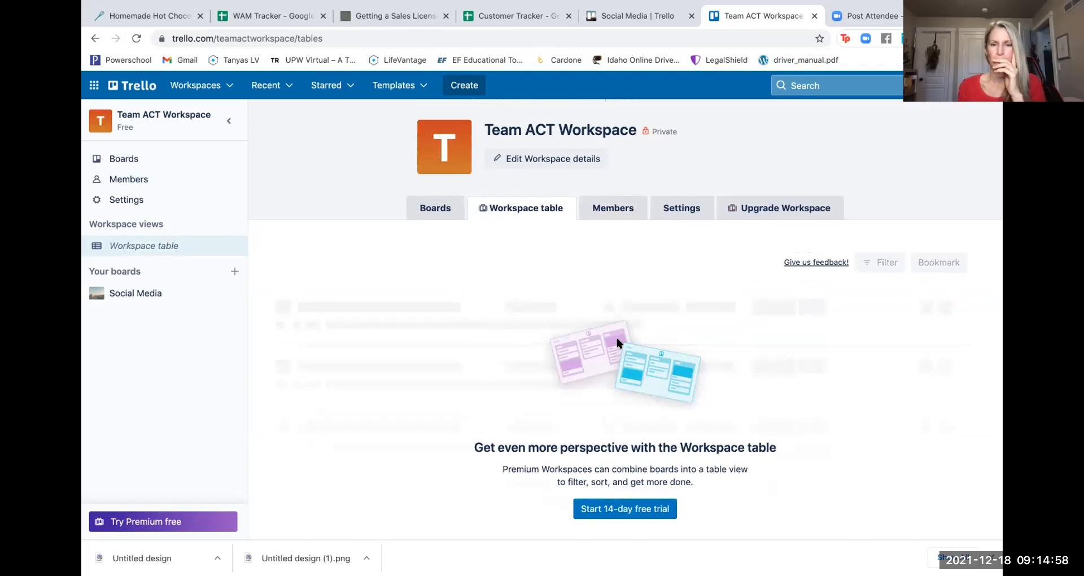
left_click(437, 213)
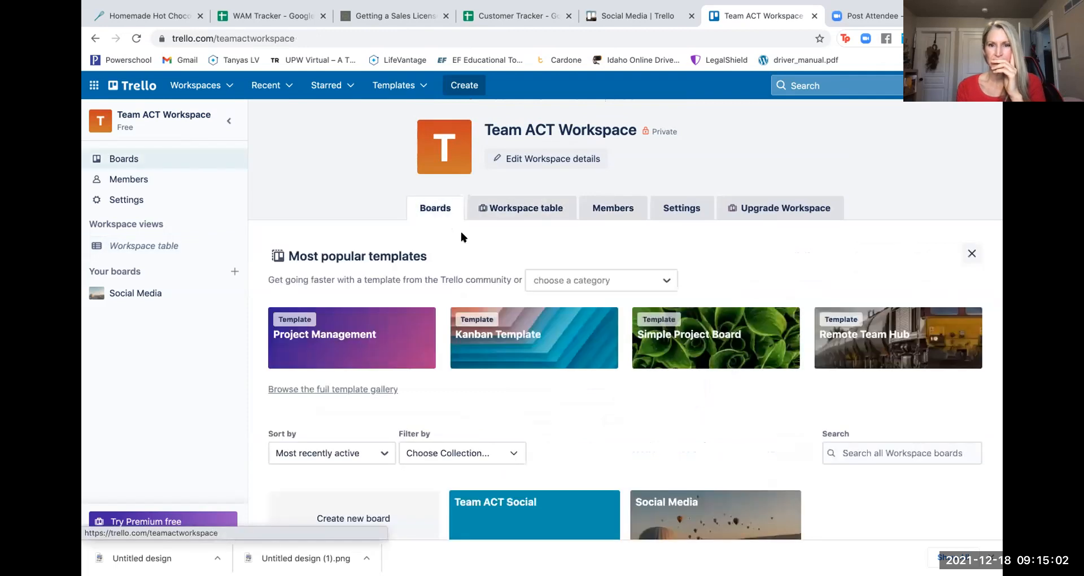
scroll(600, 400, "down", 1)
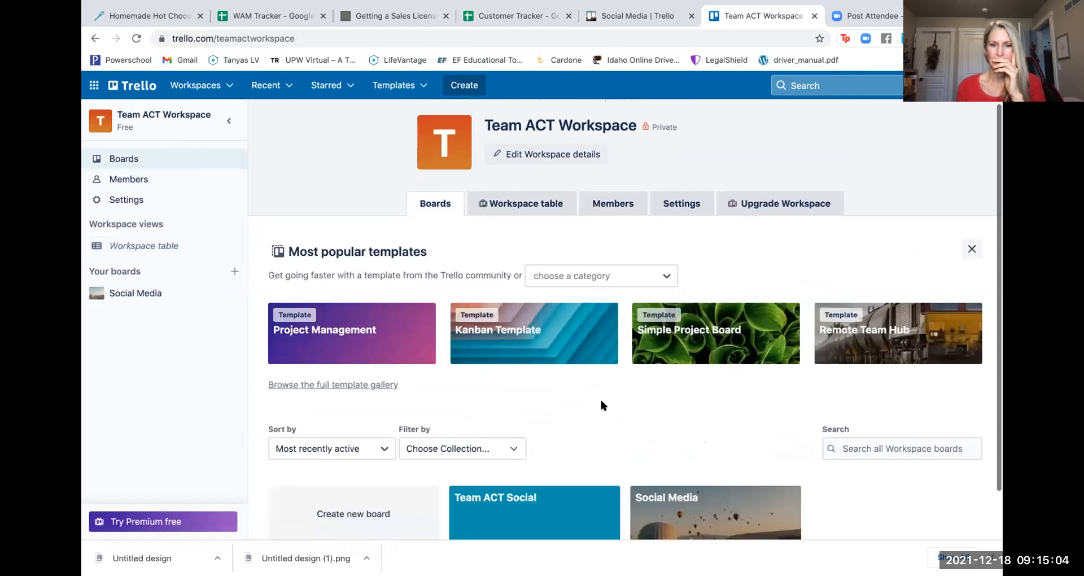
scroll(602, 402, "down", 1)
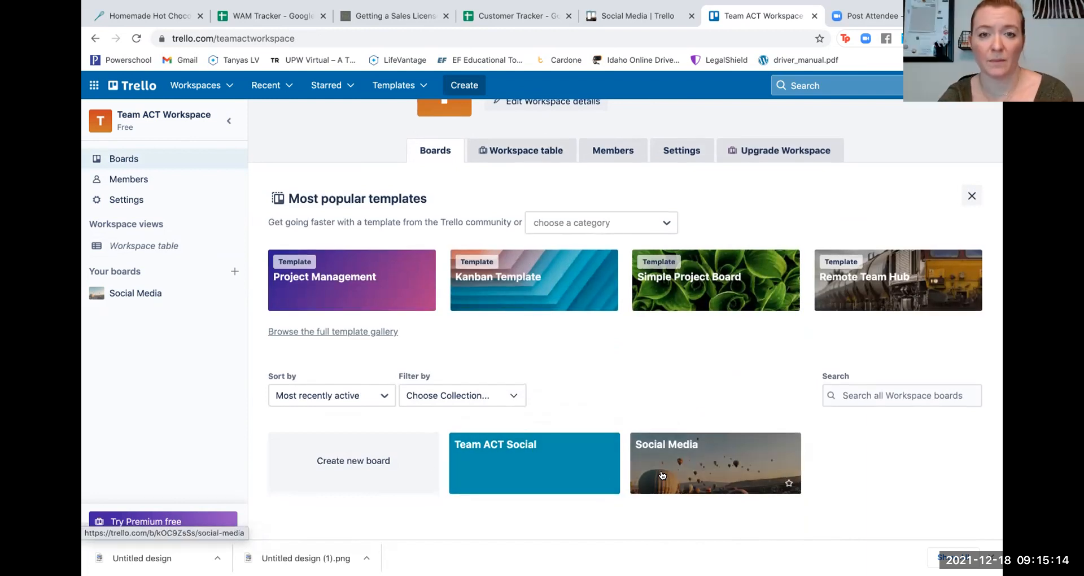
scroll(719, 272, "up", 2)
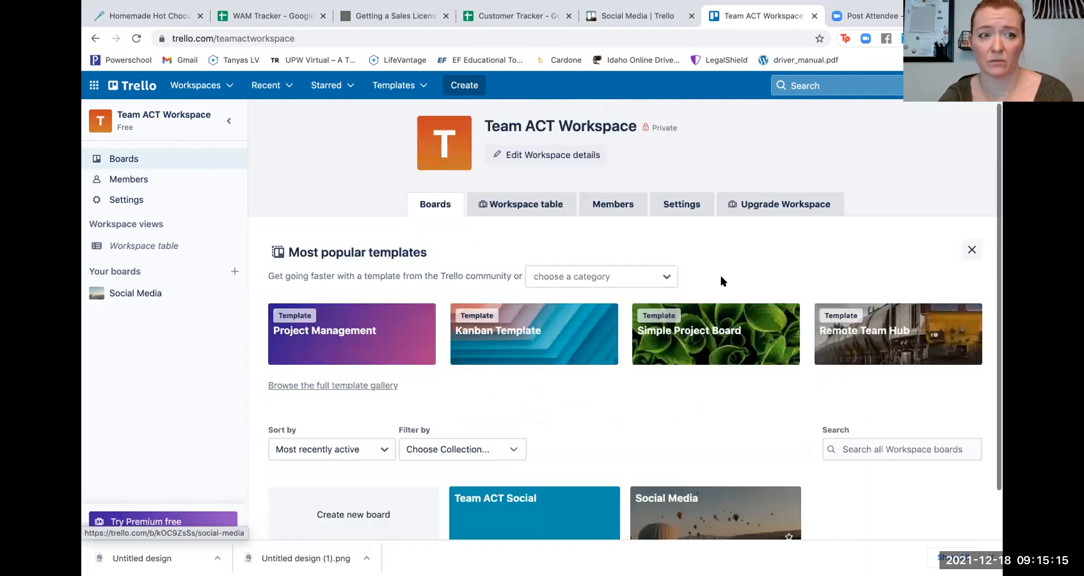
left_click(601, 203)
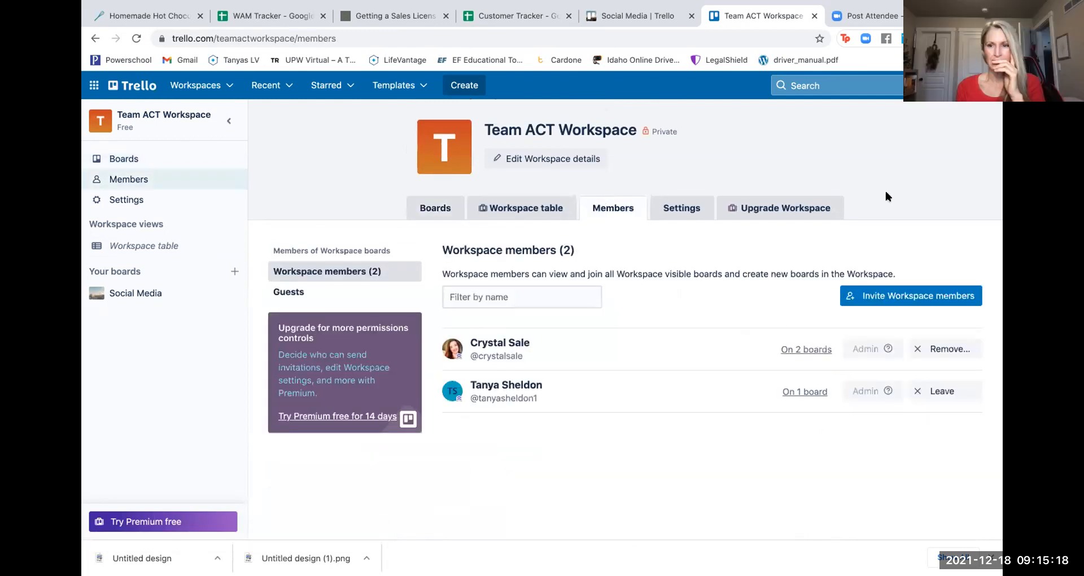
- Find the first person by their e-mail address and add them to the workspace
left_click(876, 297)
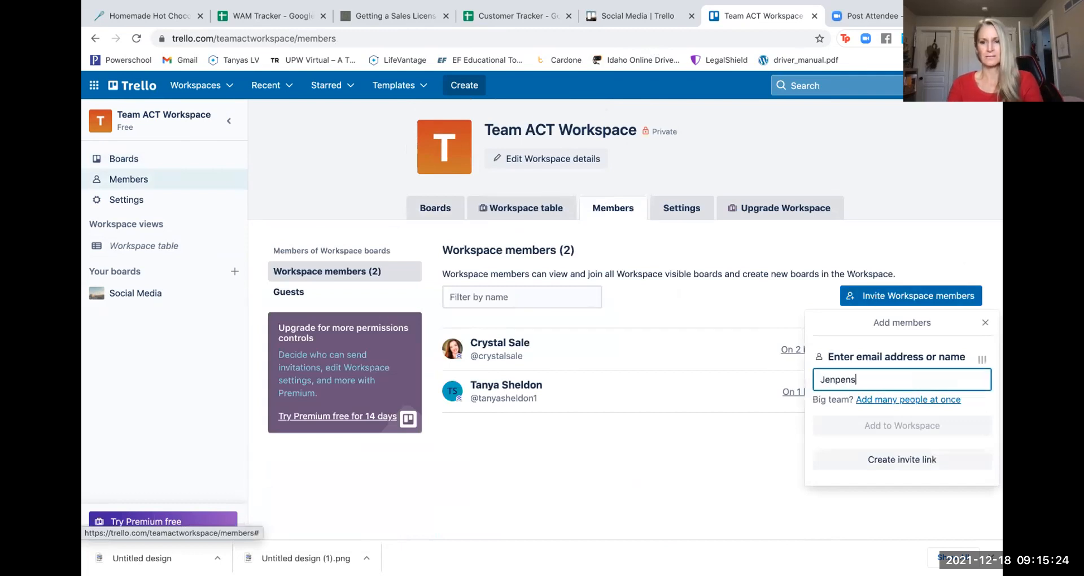
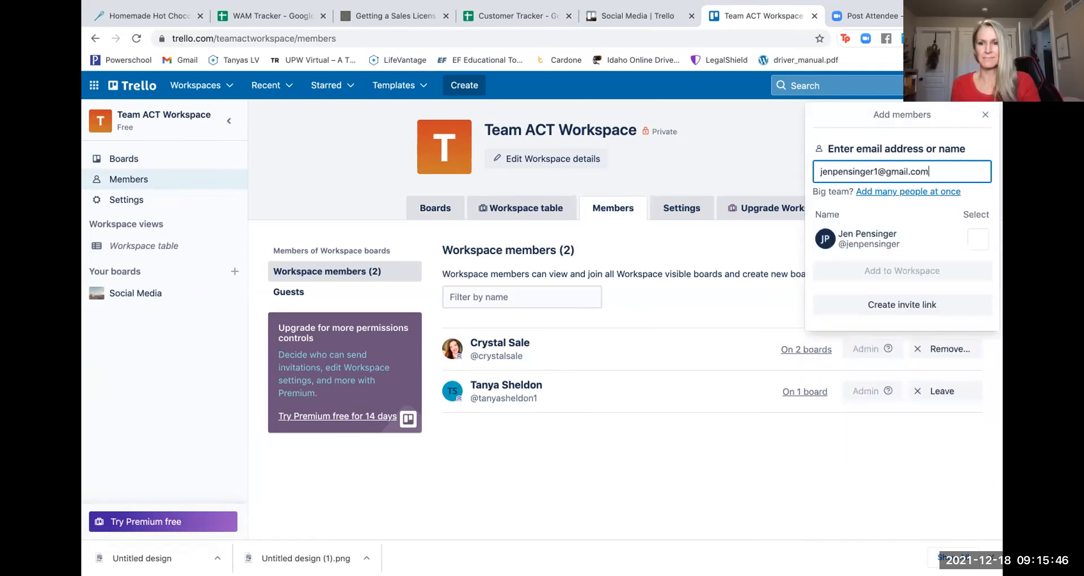
left_click(970, 240)
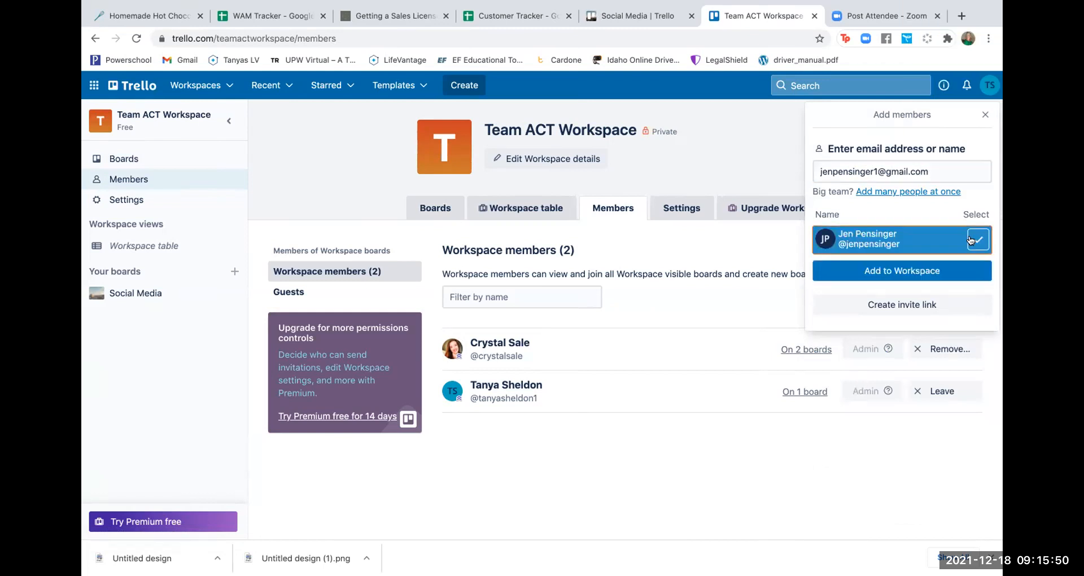
left_click(926, 272)
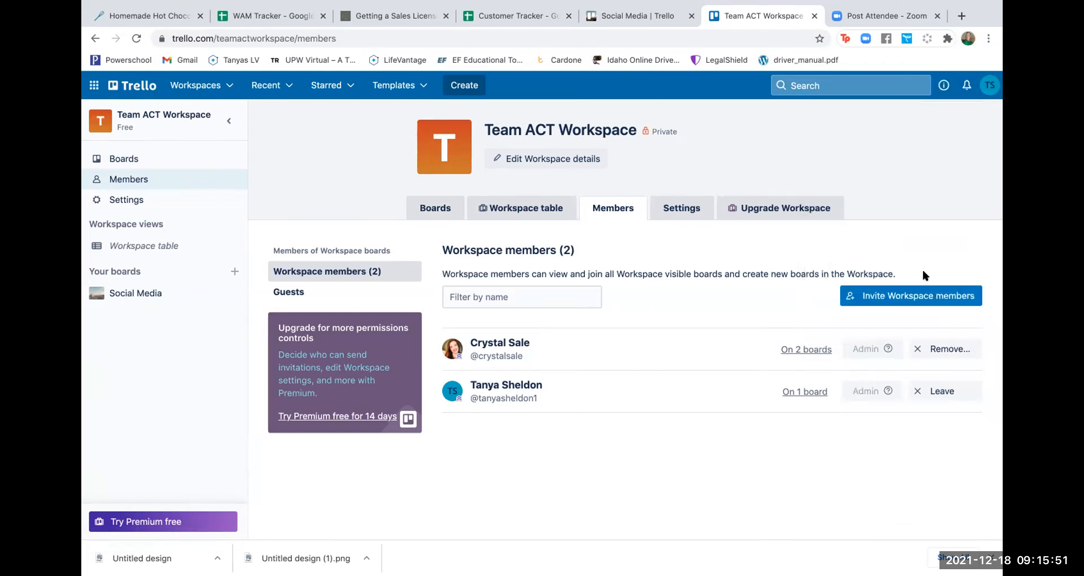
- Find a second person by their e-mail address and add them to Team ACT Workspace
left_click(888, 299)
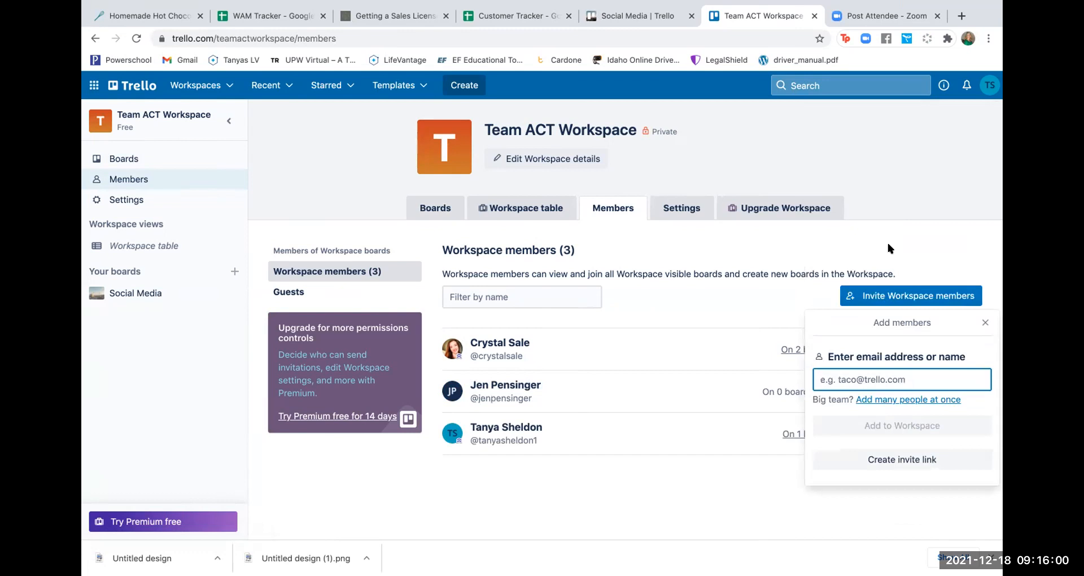
type("bran")
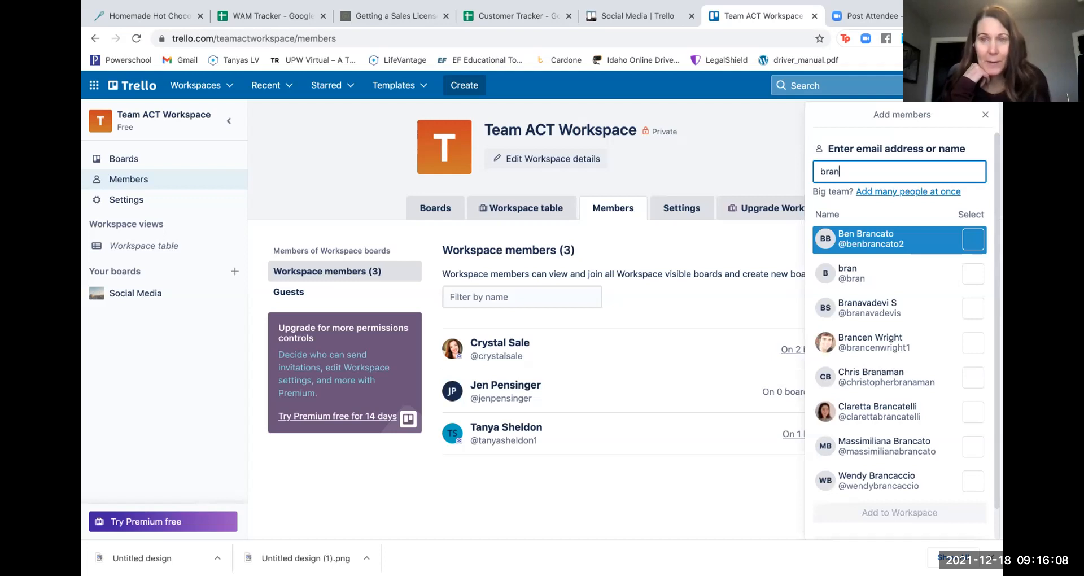
key("BackSpace")
key("BackSpace")
key("BackSpace")
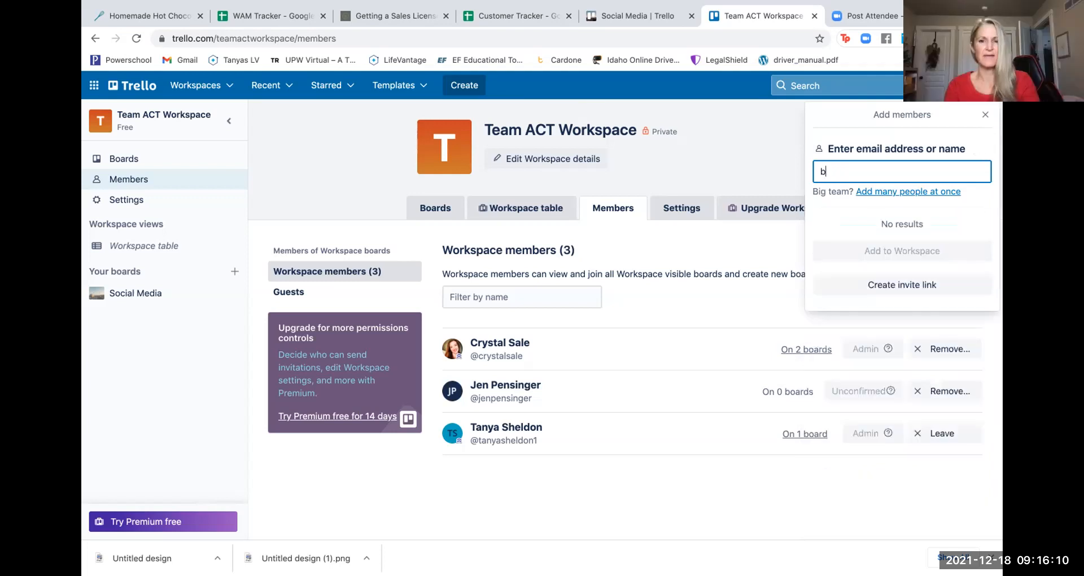
key("BackSpace")
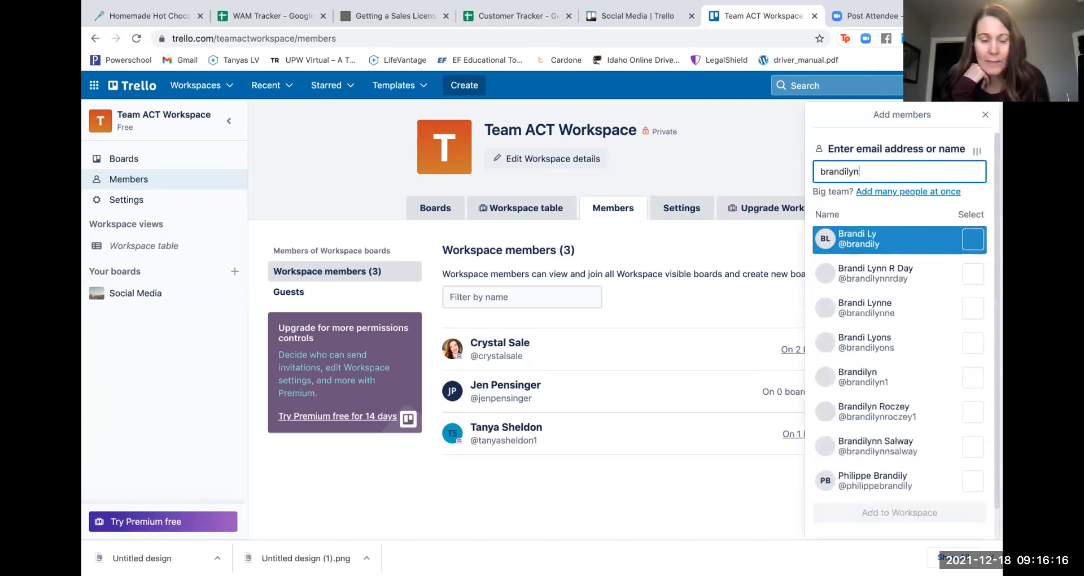
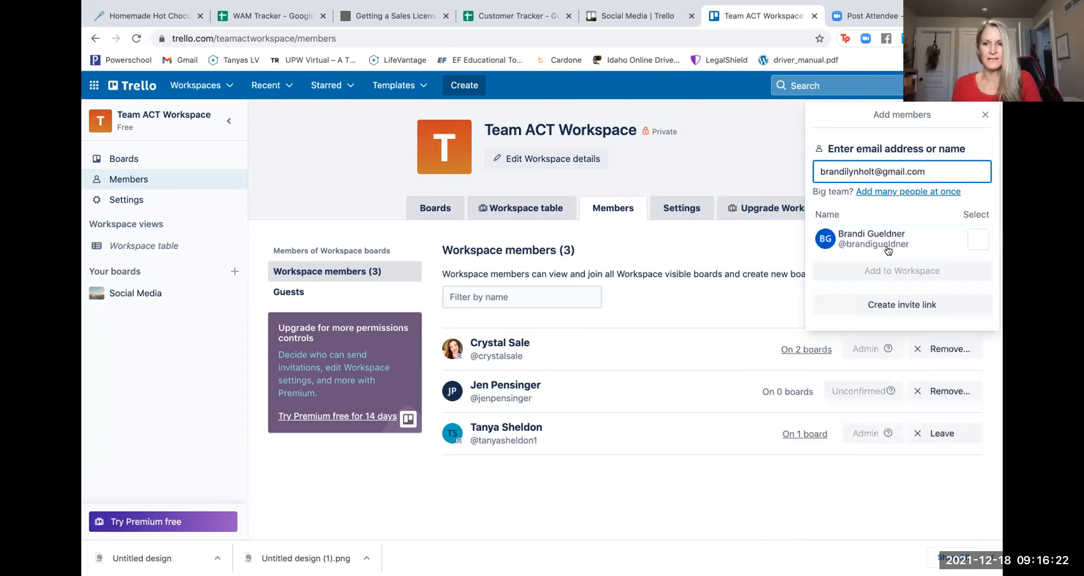
left_click(976, 241)
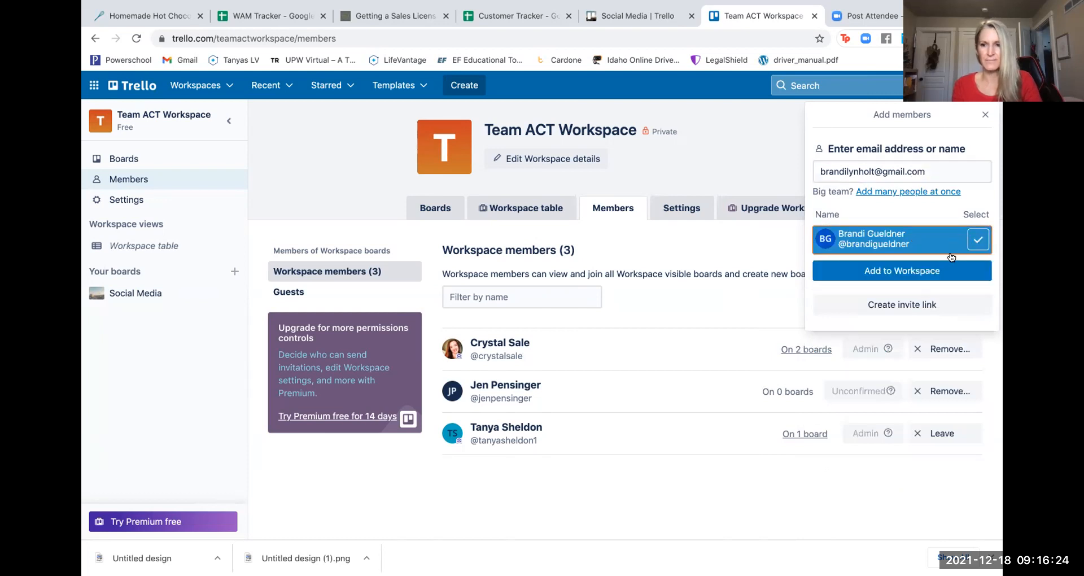
left_click(913, 271)
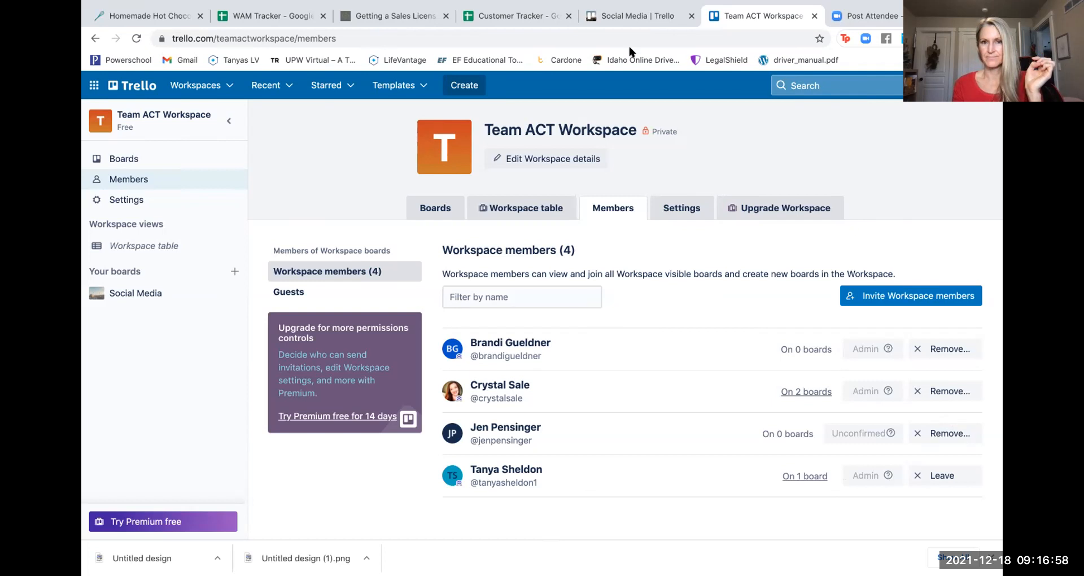
- Review the four Team ACT Workspace members, including the unconfirmed invitee
mouse_move(529, 1)
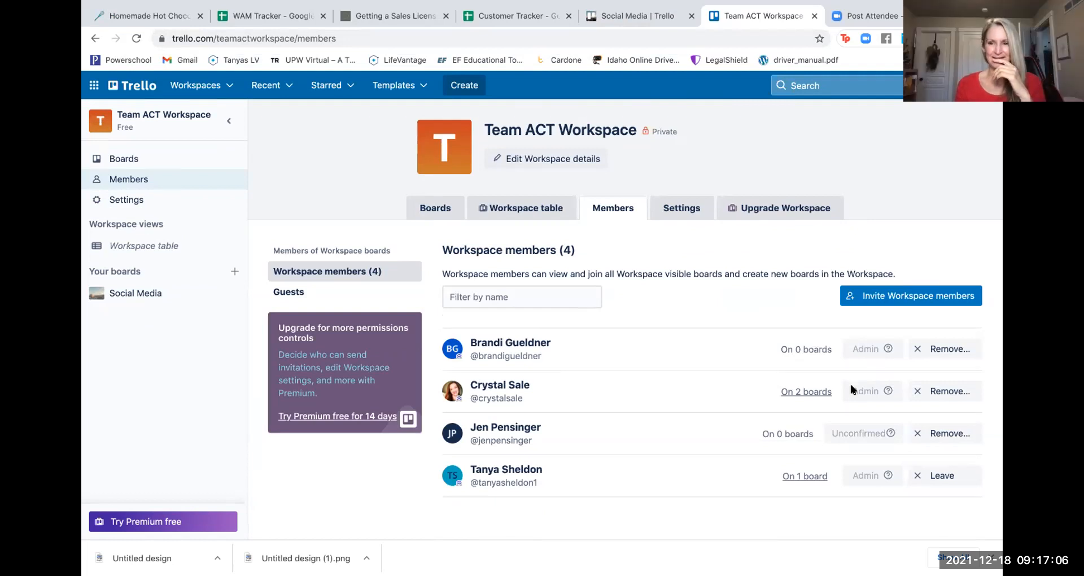
- Open the Team ACT Social board from the workspace's Boards page
left_click(516, 210)
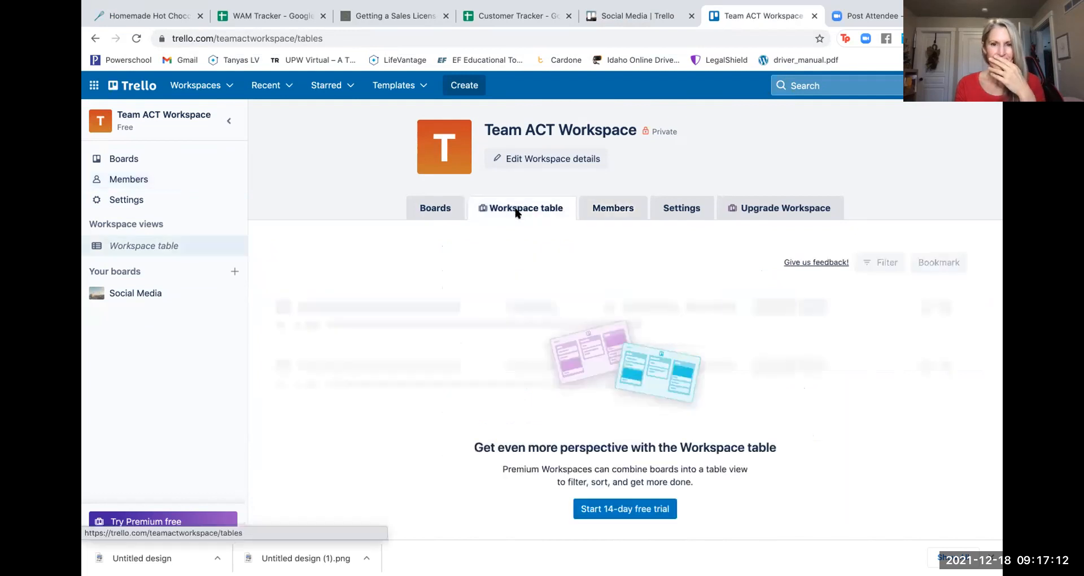
left_click(439, 210)
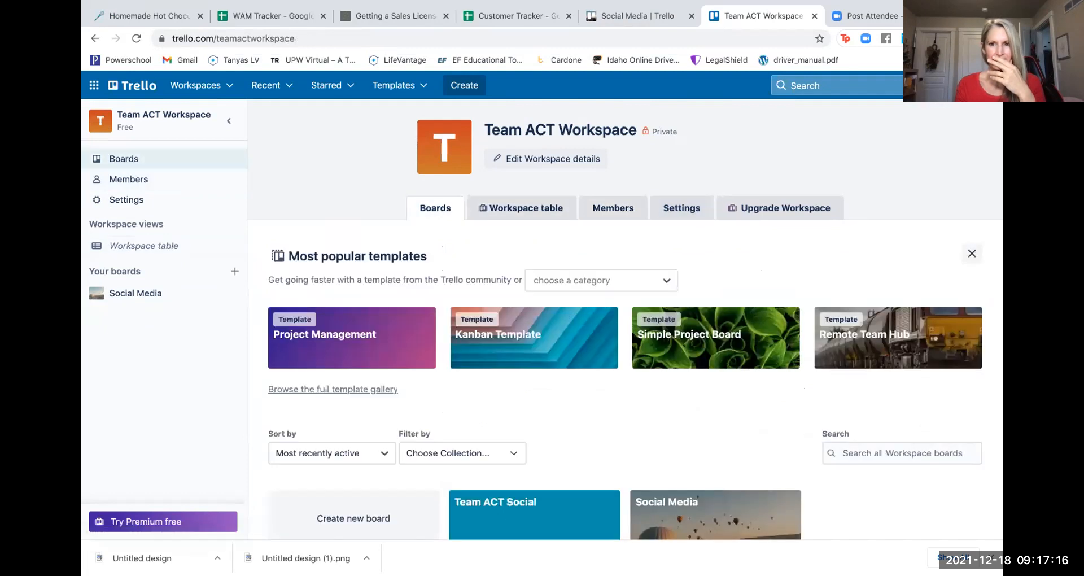
scroll(686, 439, "down", 2)
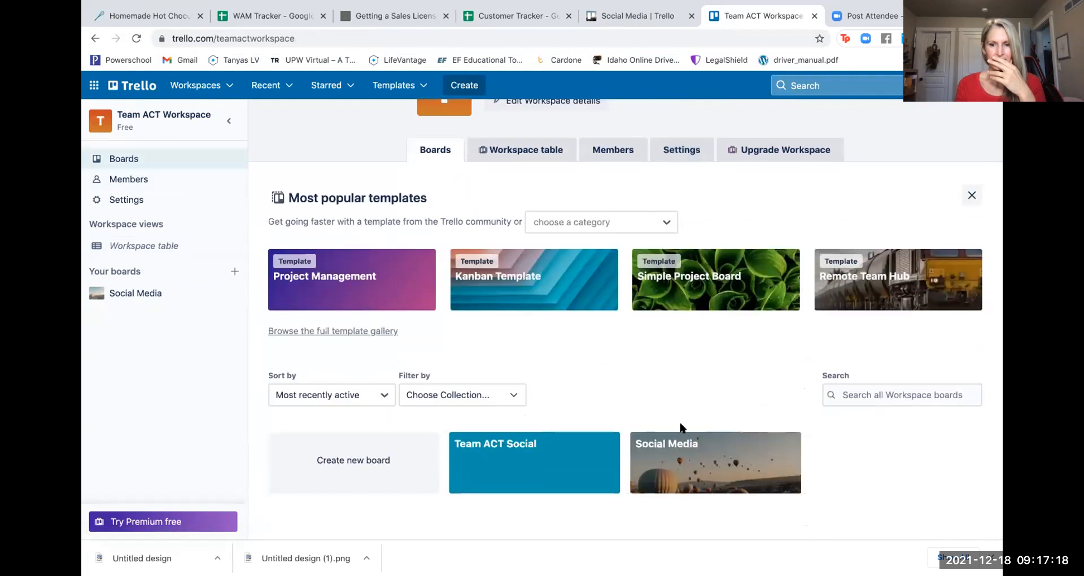
left_click(521, 481)
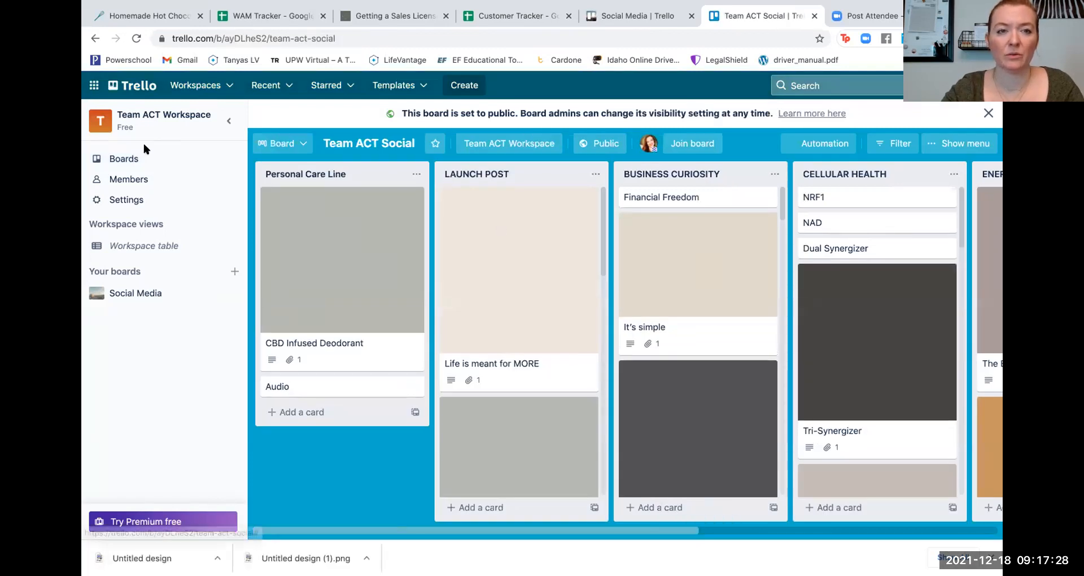
- Open and close the Stay at Home Mom and Life is meant for MORE cards
left_click(688, 428)
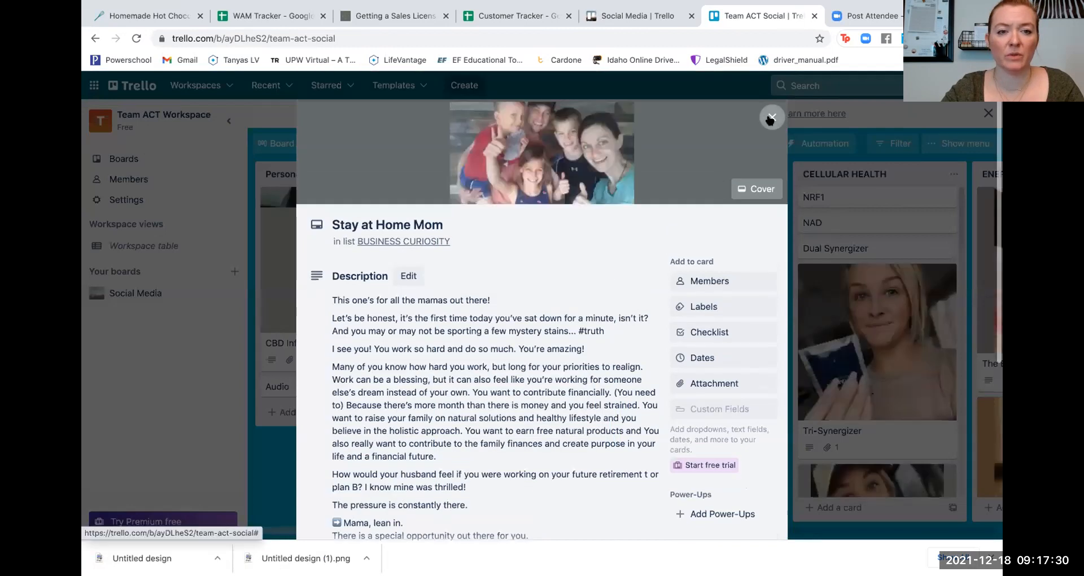
left_click(770, 117)
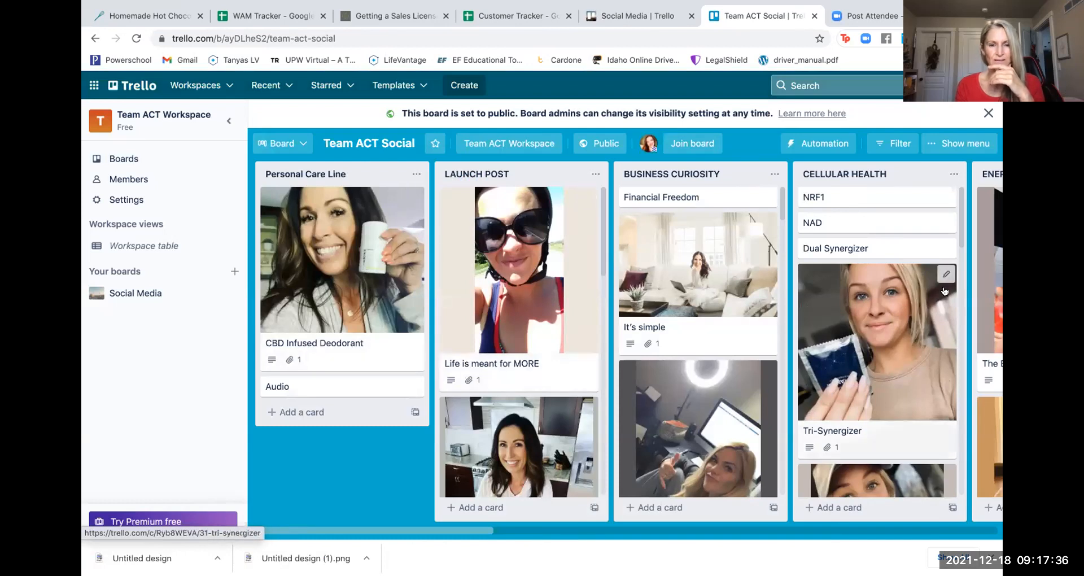
left_click(532, 272)
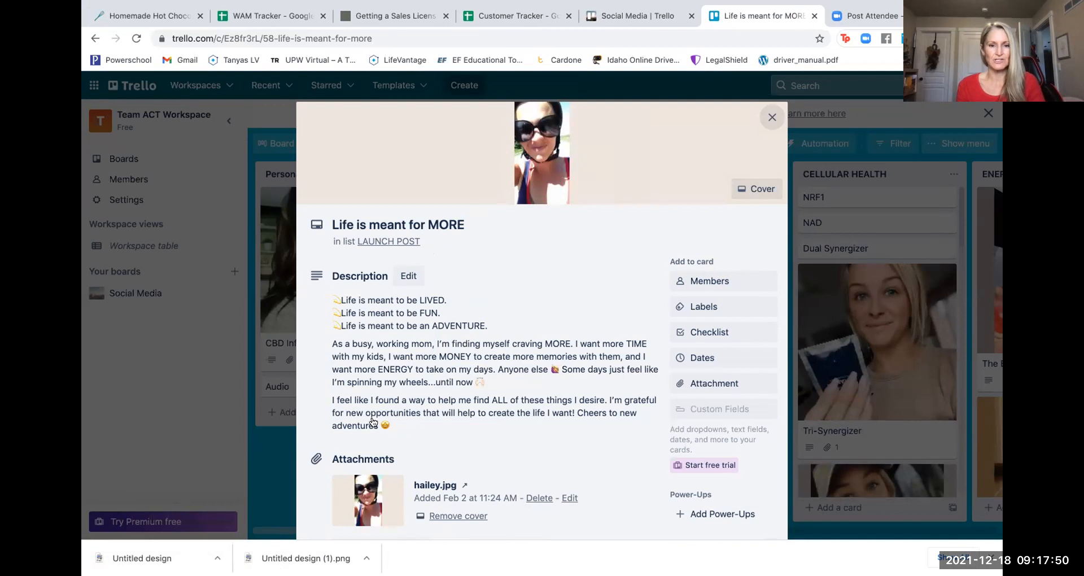
left_click_drag(391, 425, 317, 297)
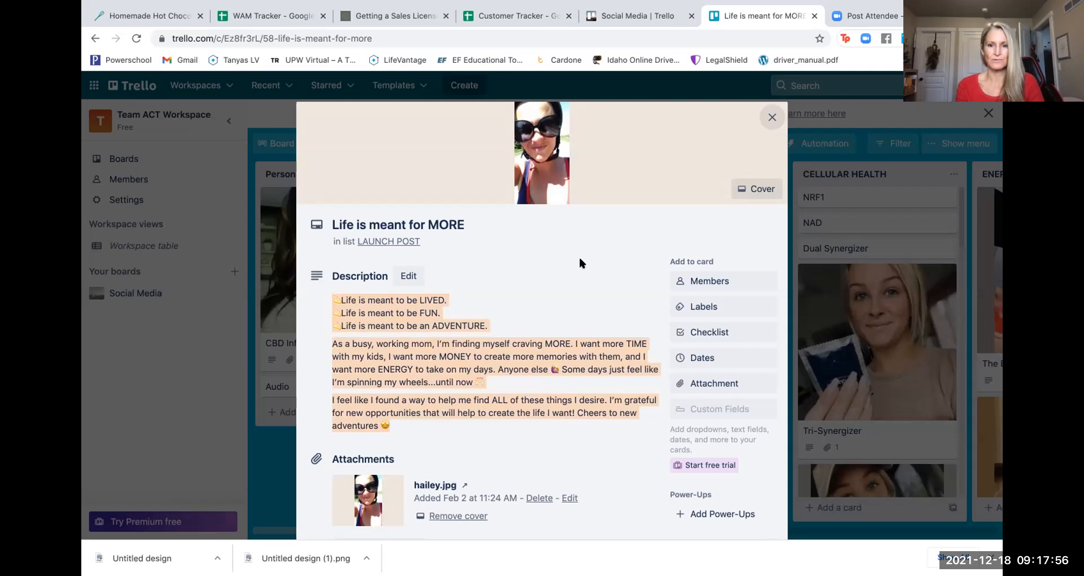
left_click(596, 254)
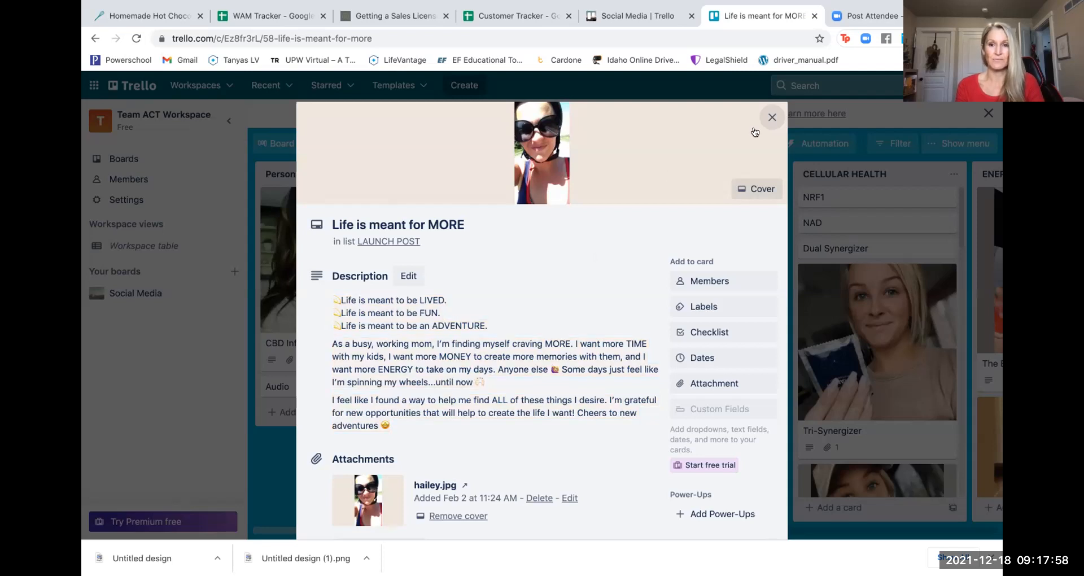
left_click(766, 121)
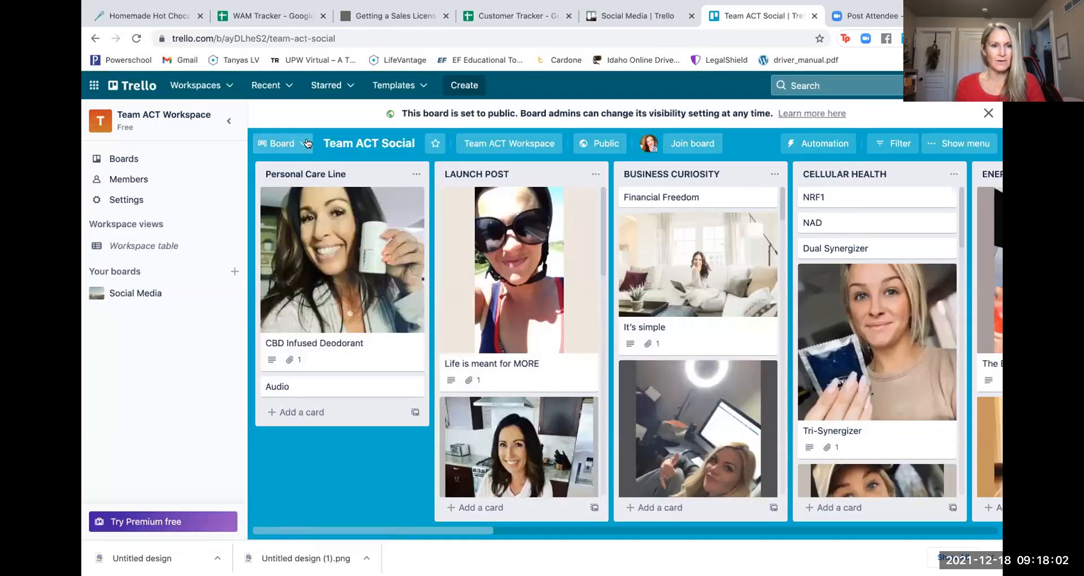
- Rename the Social Media board to 'Inviting'
left_click(127, 161)
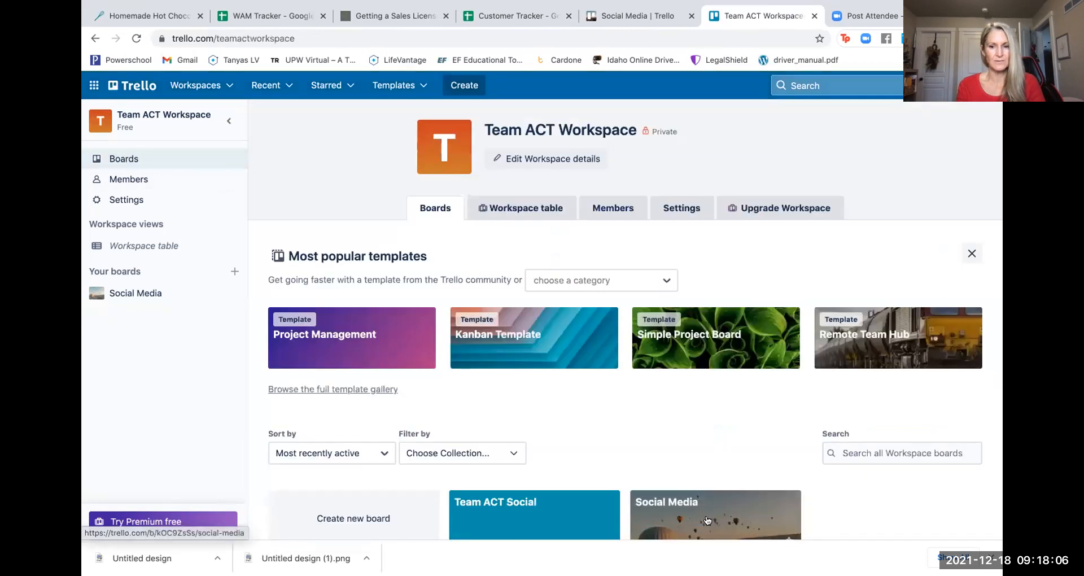
left_click(707, 520)
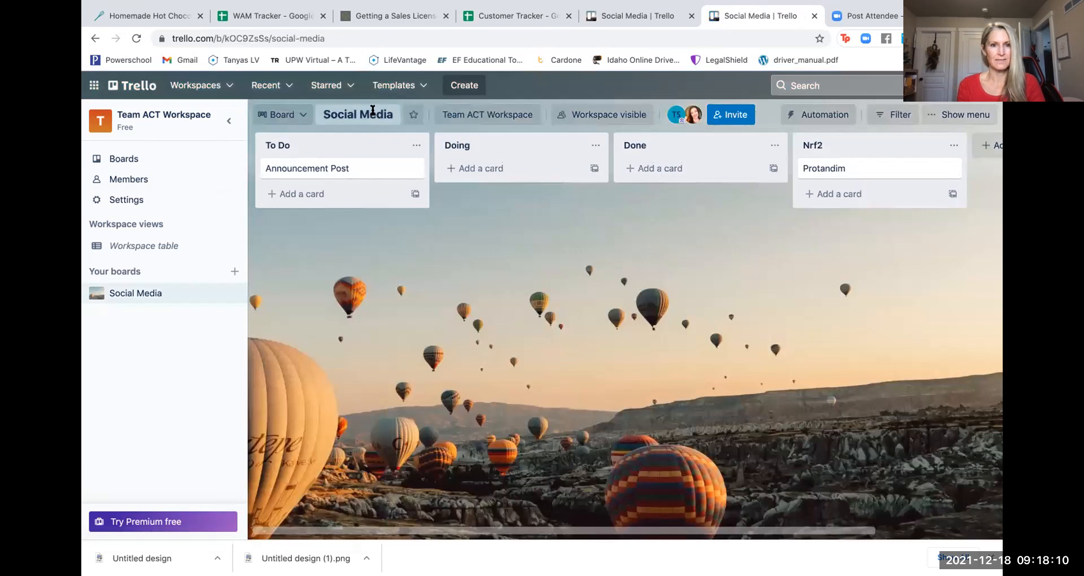
left_click(373, 110)
key("BackSpace")
type("Invitations")
key("BackSpace")
key("BackSpace")
key("BackSpace")
key("BackSpace")
key("BackSpace")
key("BackSpace")
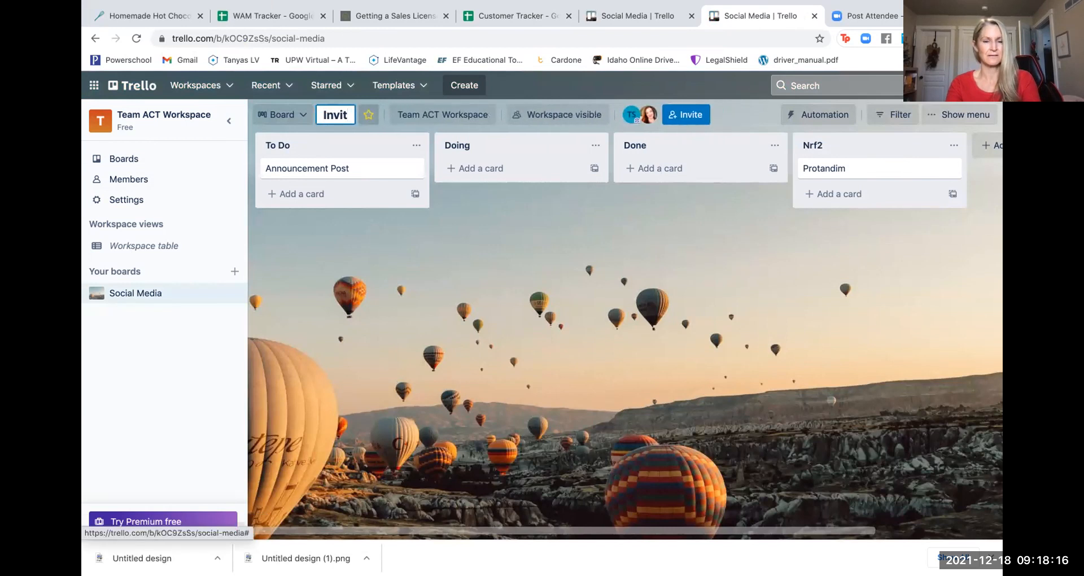
type("ing")
left_click(487, 246)
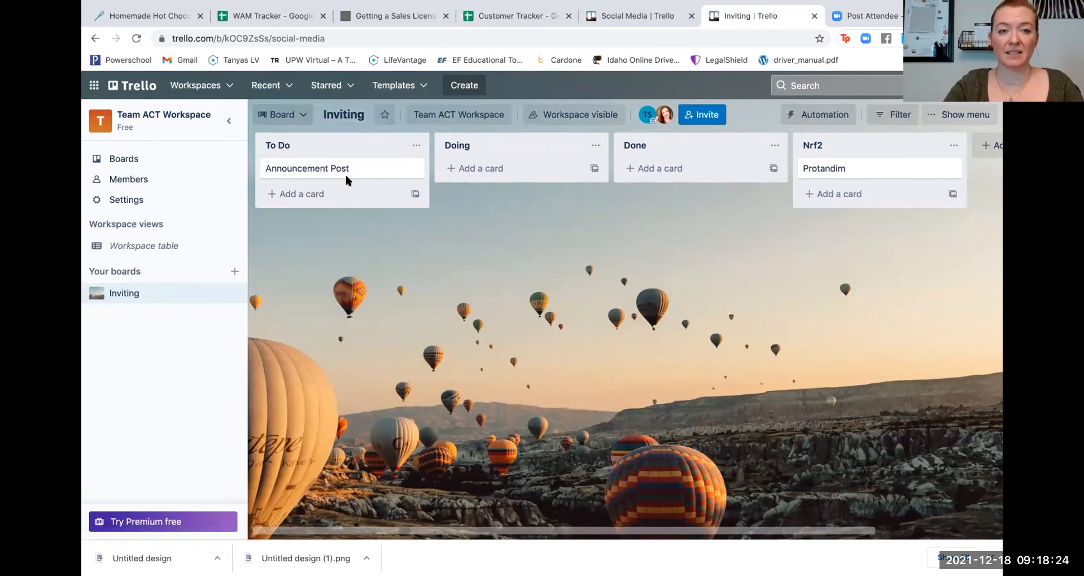
- Inspect the To Do and Doing list titles and the Doing list's actions menu
left_click(306, 145)
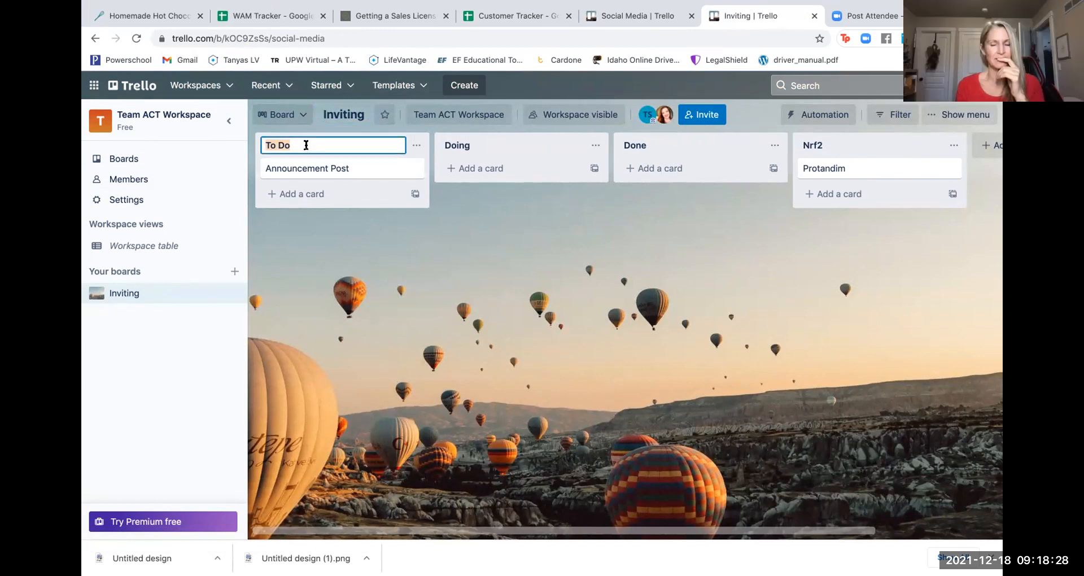
left_click(456, 145)
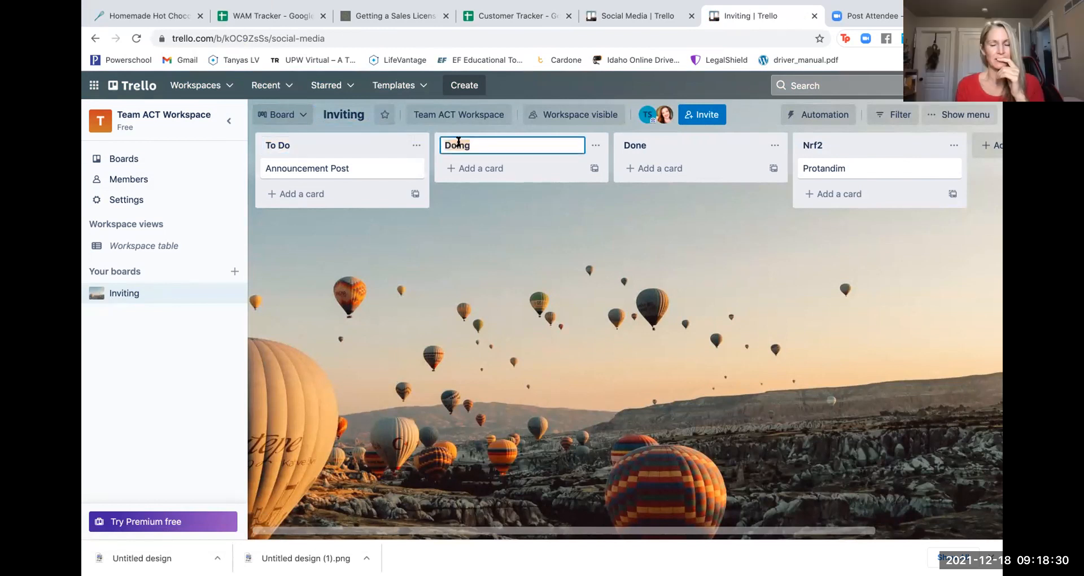
left_click(594, 147)
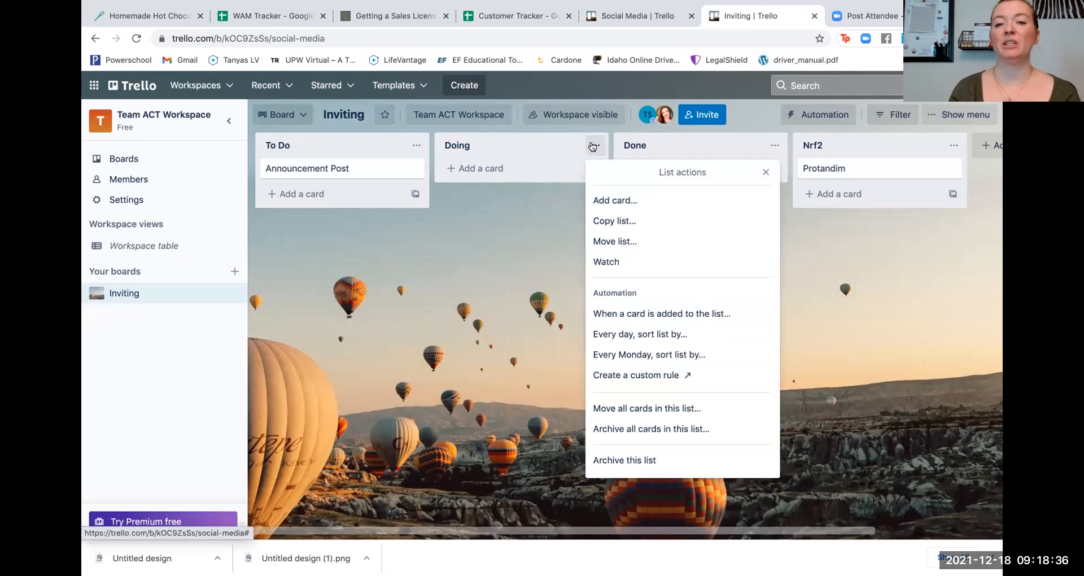
left_click(525, 226)
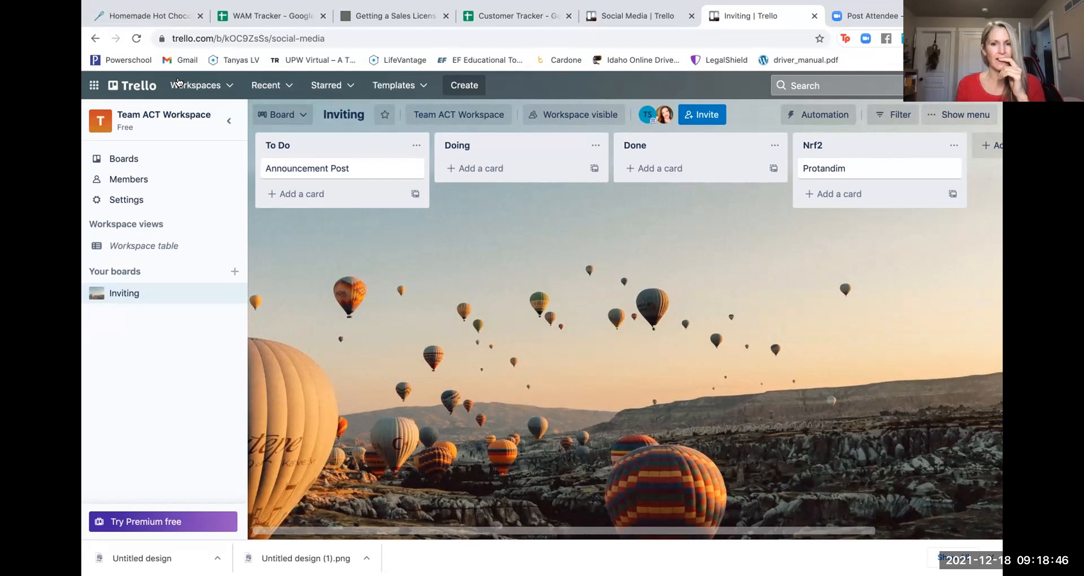
left_click(146, 118)
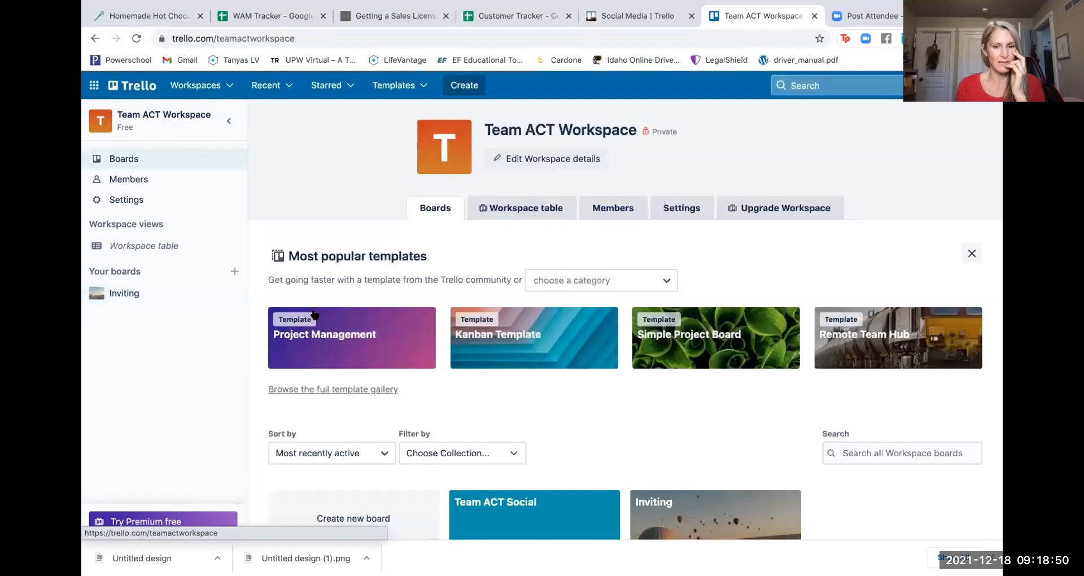
- Open the Team ACT Social board and scroll across its lists back toward Personal Care Line
left_click(522, 520)
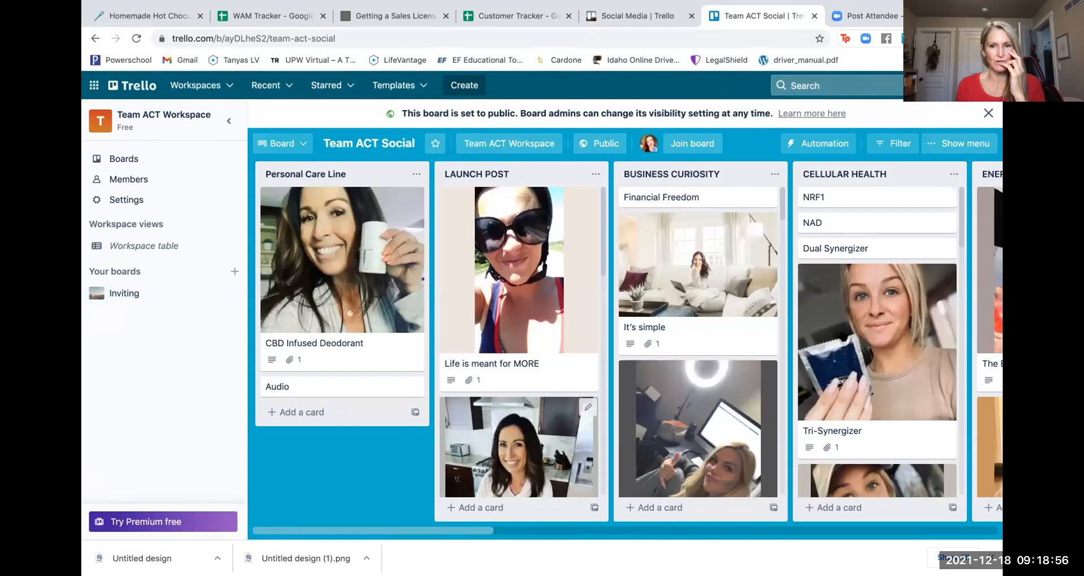
scroll(842, 336, "right", 2)
scroll(842, 337, "left", 2)
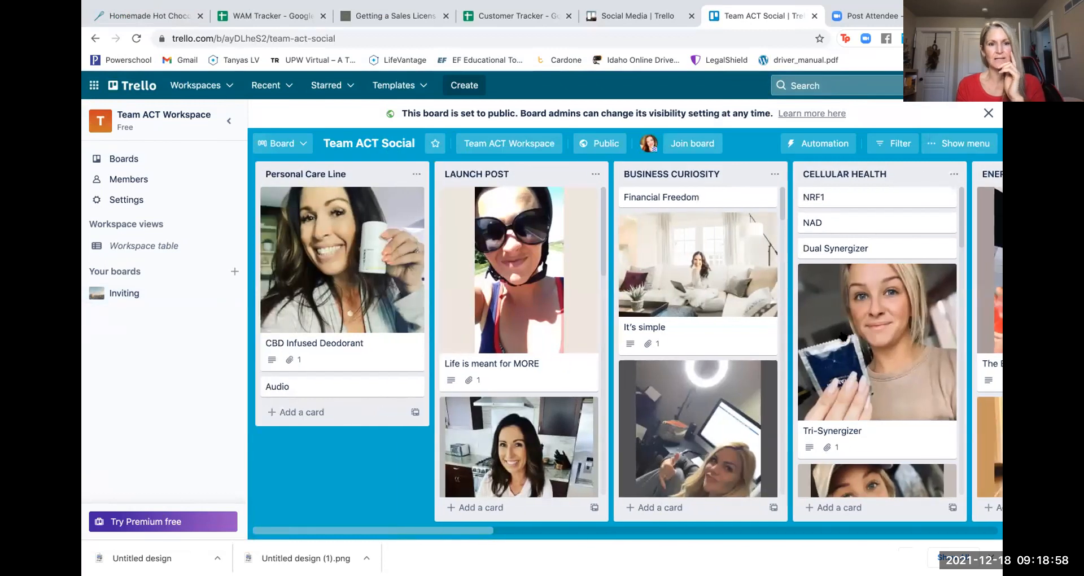
scroll(842, 336, "right", 1)
scroll(842, 336, "right", 5)
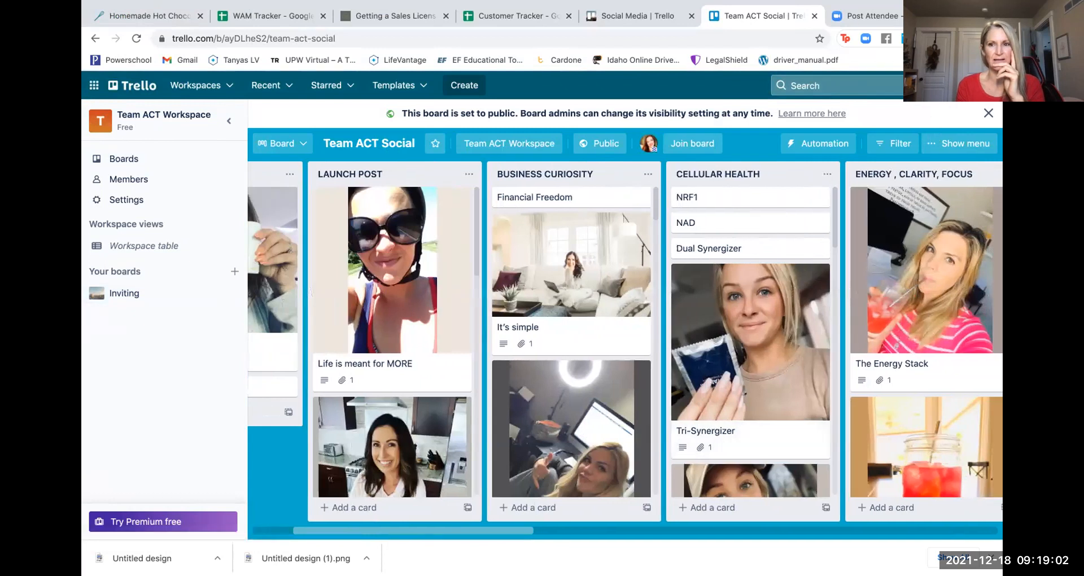
scroll(739, 302, "right", 5)
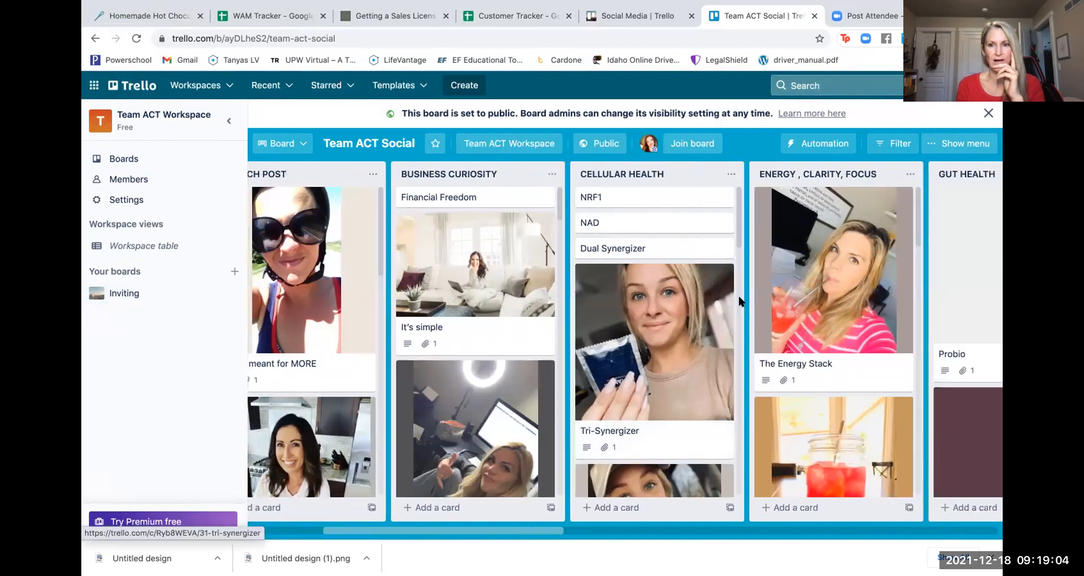
scroll(740, 301, "right", 20)
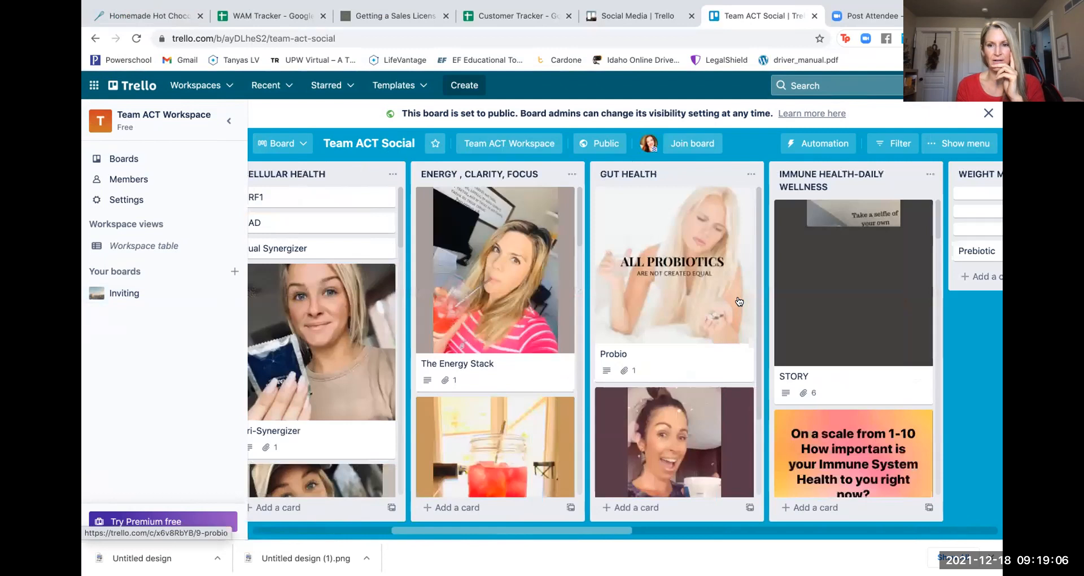
scroll(739, 301, "right", 10)
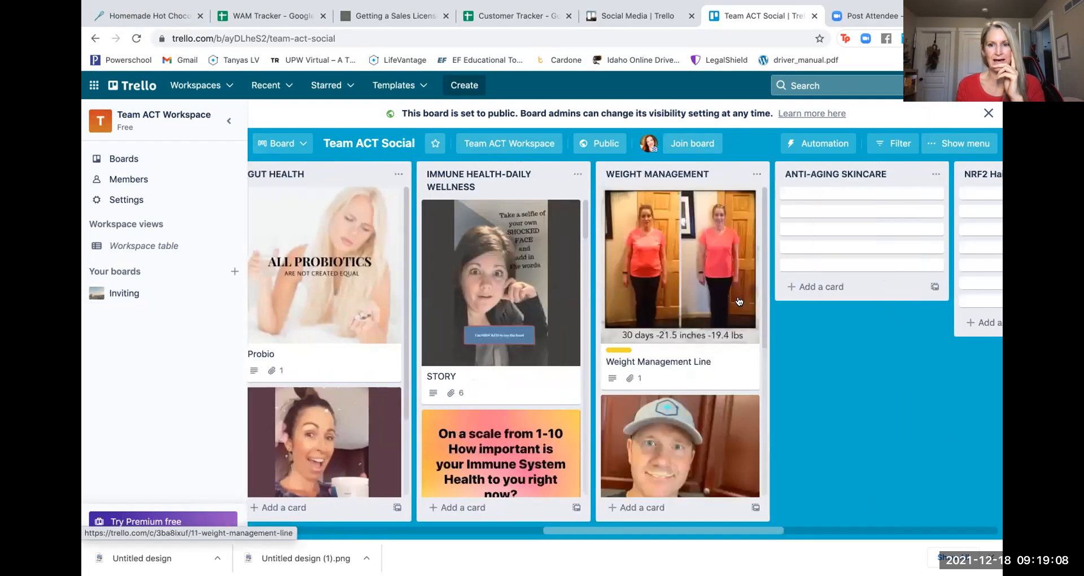
scroll(739, 301, "right", 5)
scroll(738, 301, "right", 5)
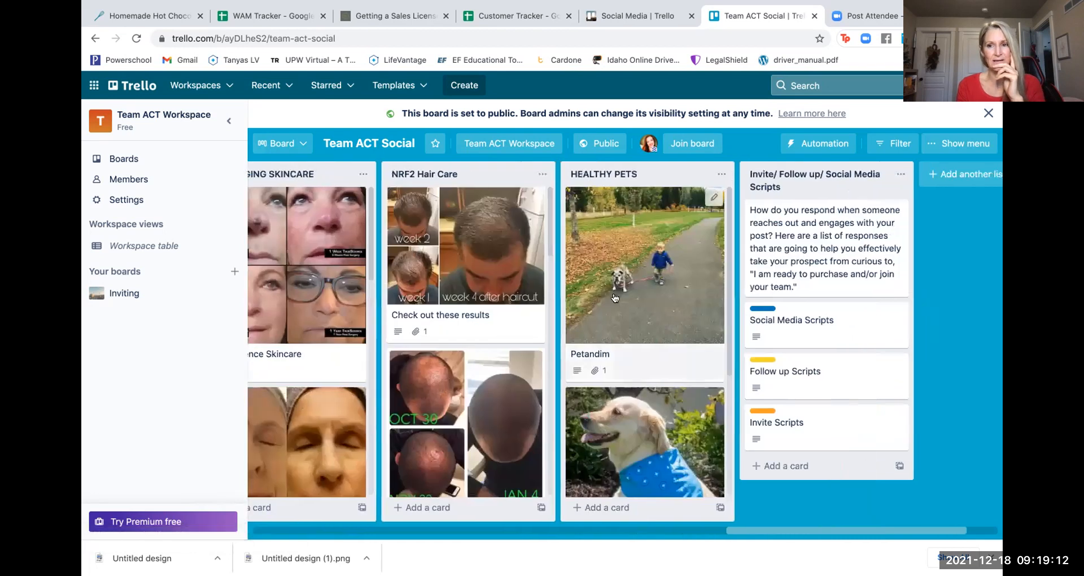
scroll(824, 237, "right", 2)
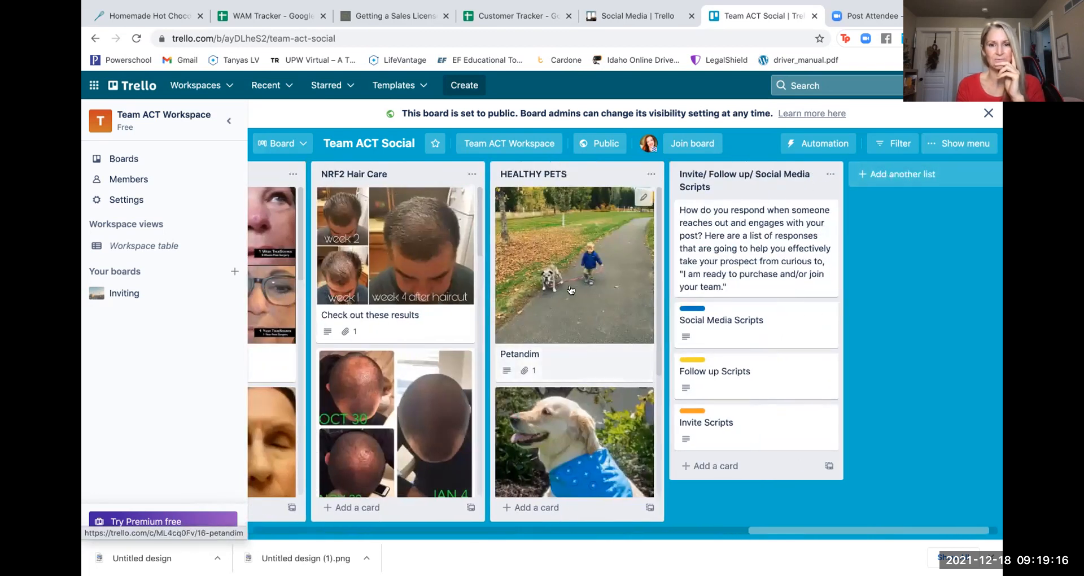
scroll(462, 317, "left", 10)
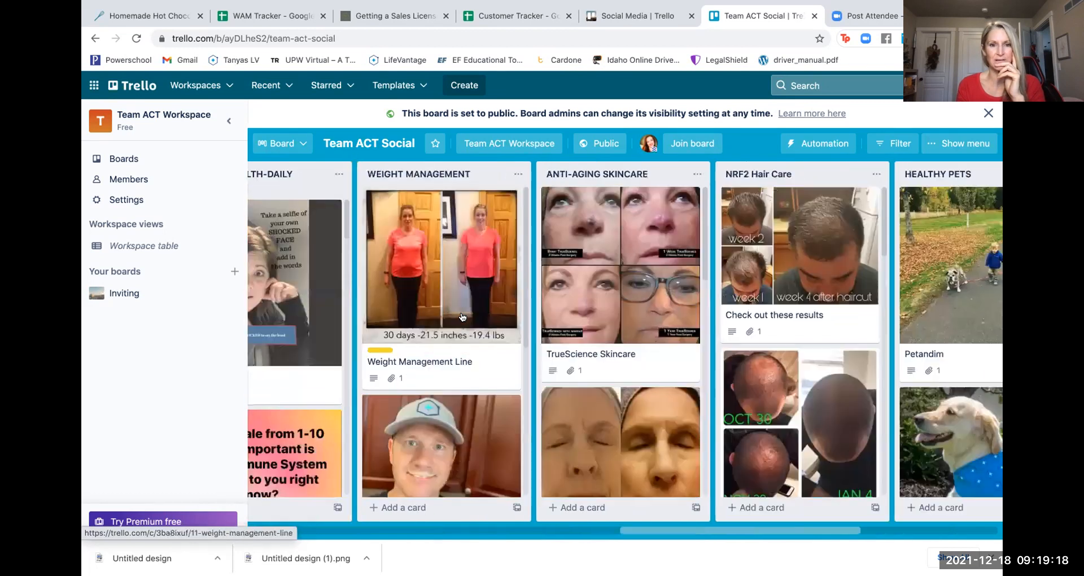
scroll(462, 317, "right", 10)
scroll(462, 317, "left", 12)
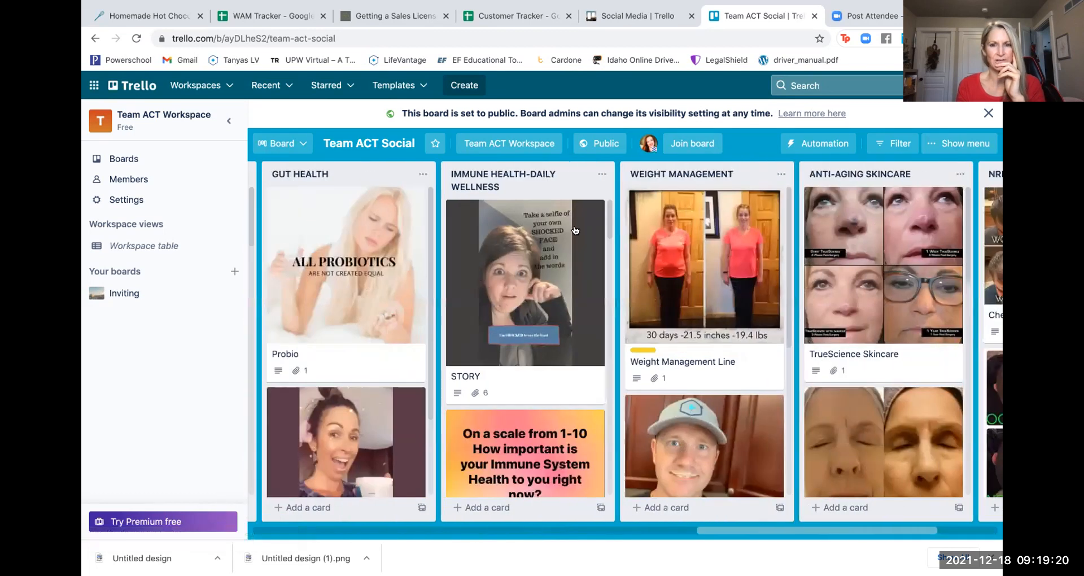
scroll(382, 276, "left", 6)
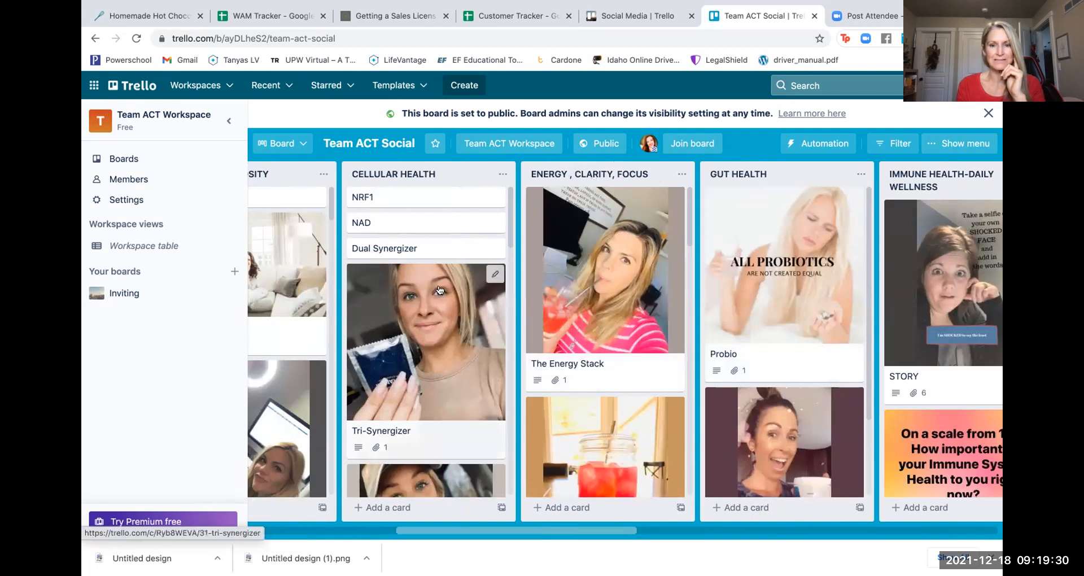
scroll(439, 289, "left", 6)
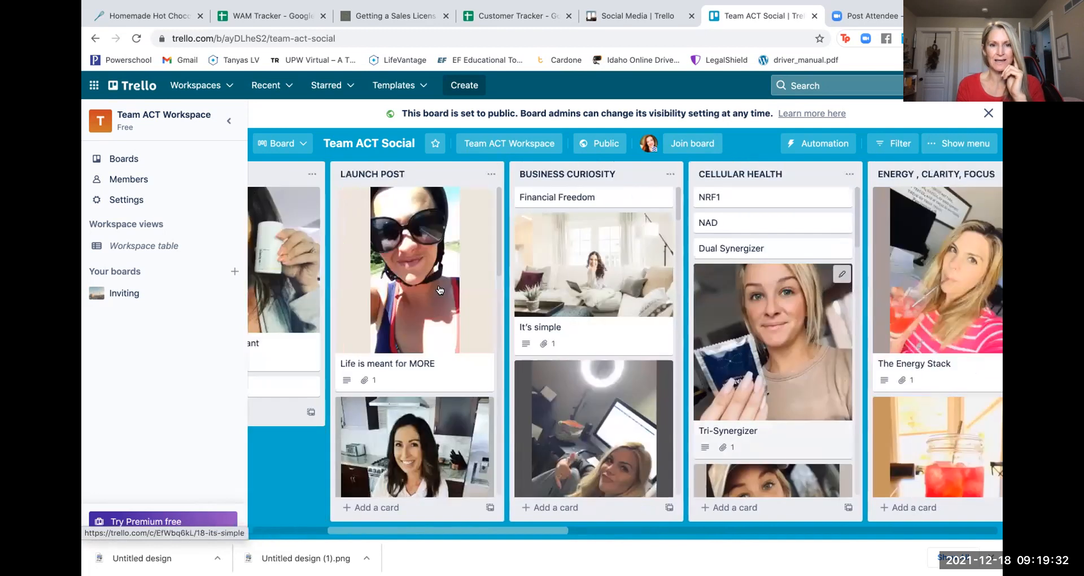
scroll(439, 290, "left", 2)
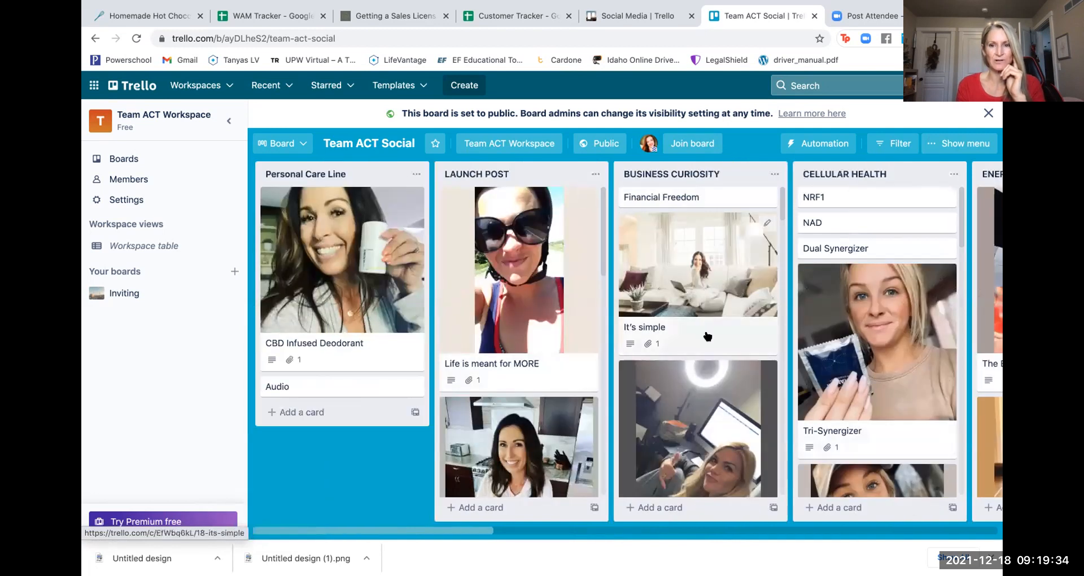
- Scroll down the Business Curiosity cards, then right to the Energy, Gut Health and Immune Health lists
scroll(706, 352, "down", 8)
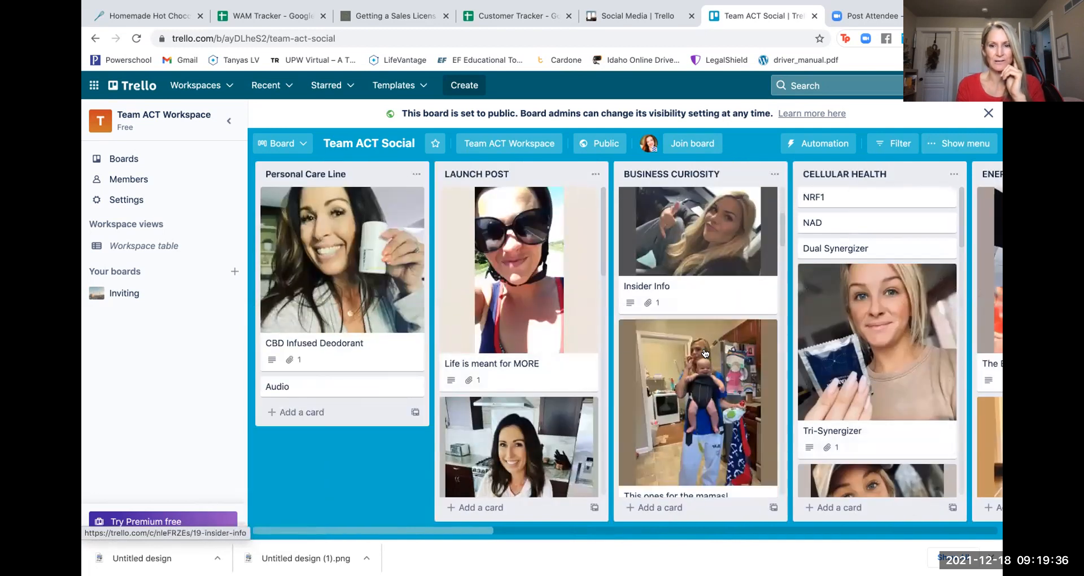
scroll(704, 353, "down", 5)
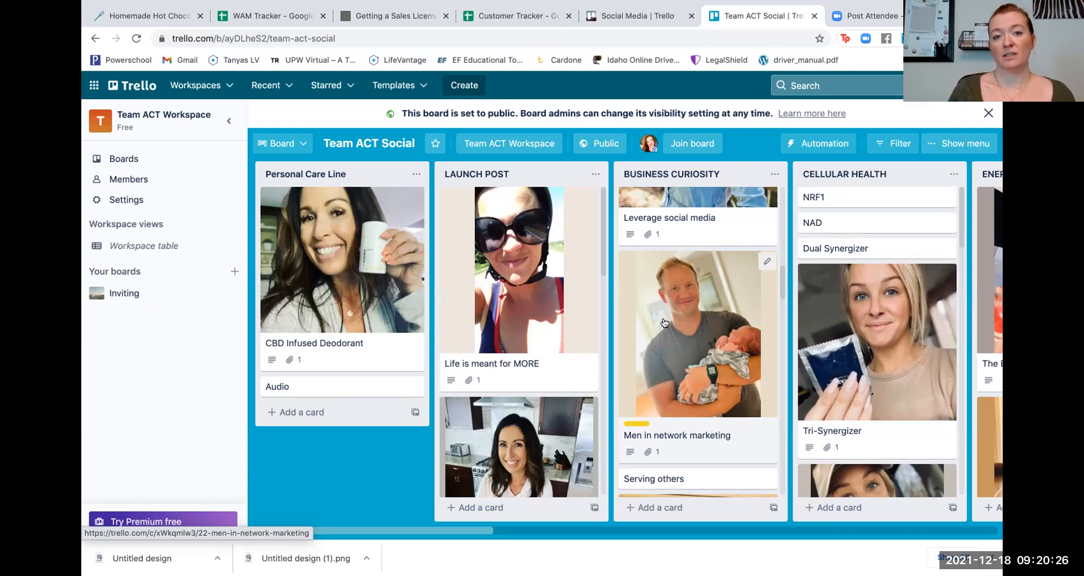
scroll(879, 347, "right", 4)
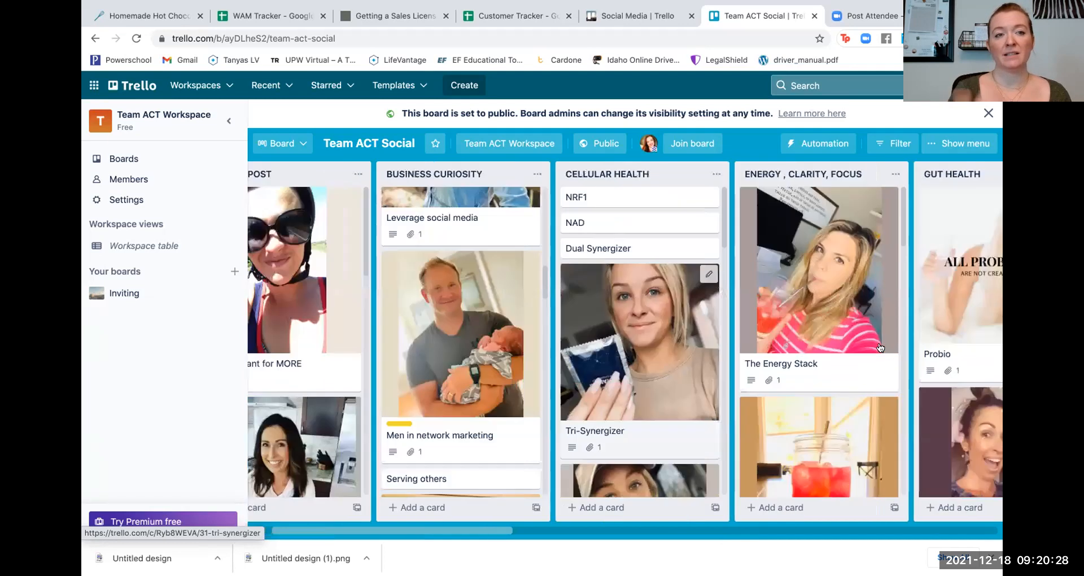
scroll(879, 347, "right", 4)
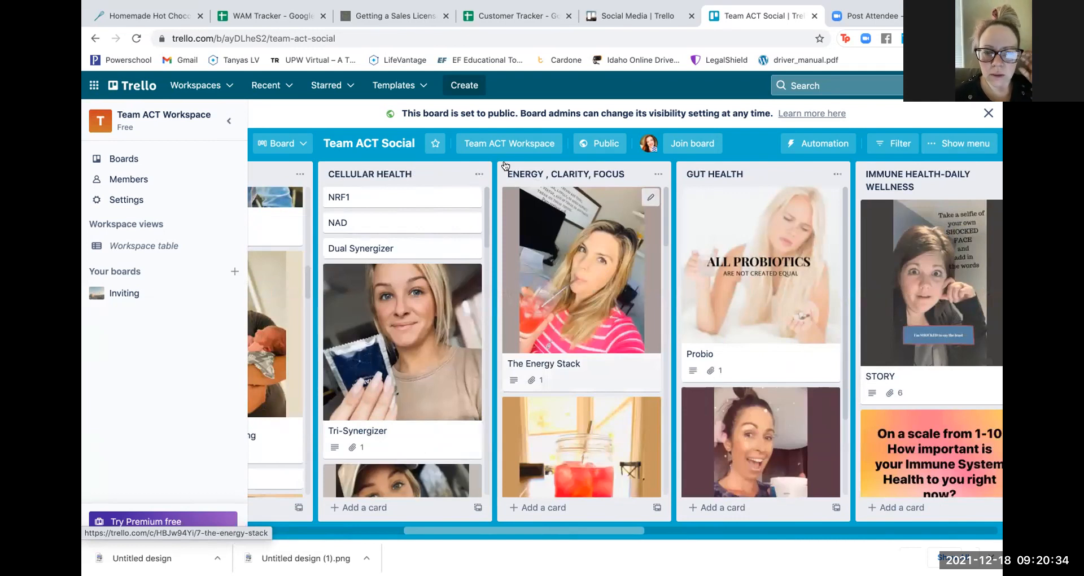
left_click(574, 266)
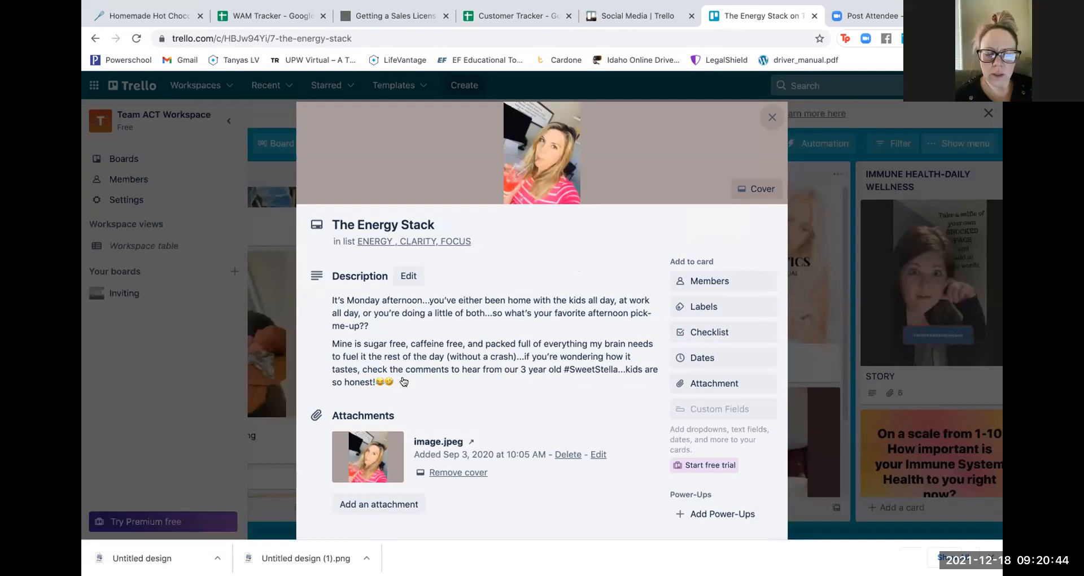
left_click_drag(393, 382, 318, 291)
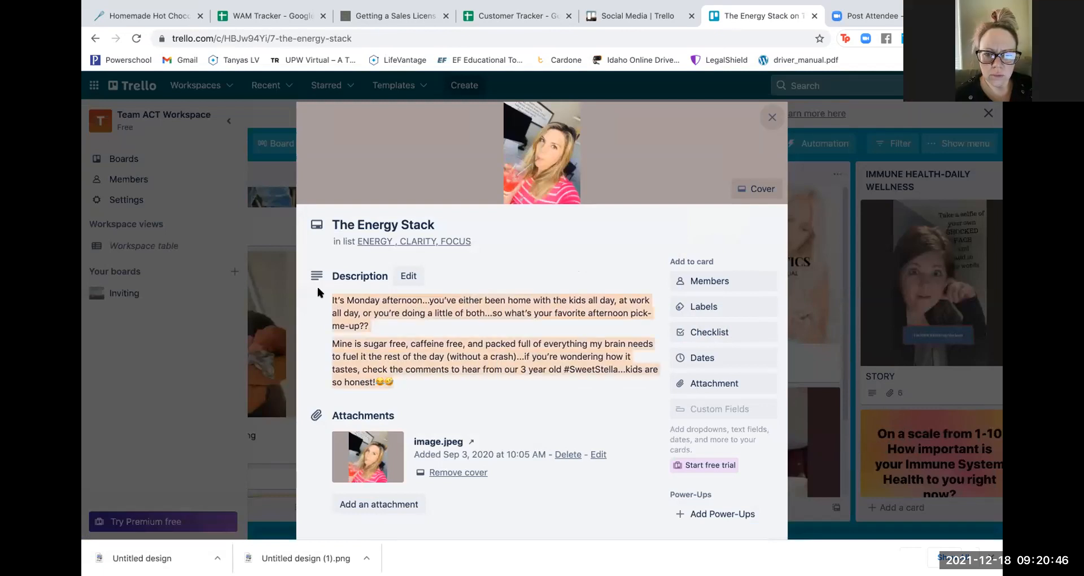
left_click(773, 115)
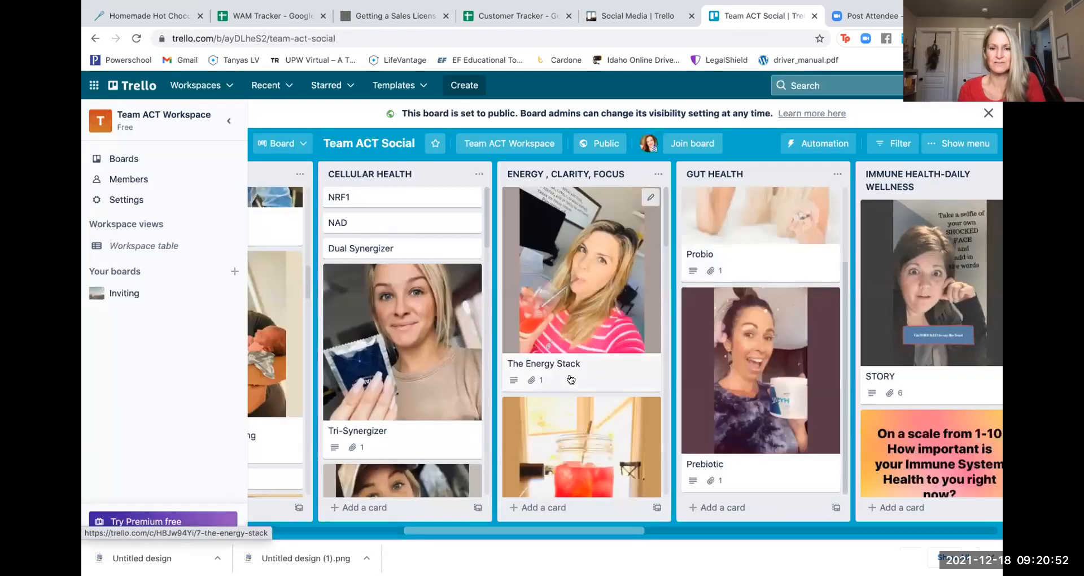
- Scroll the Team ACT Social board through Launch Post to the final Invite/ Follow up/ Social Media Scripts list
scroll(571, 379, "left", 8)
scroll(695, 346, "up", 5)
scroll(696, 346, "up", 5)
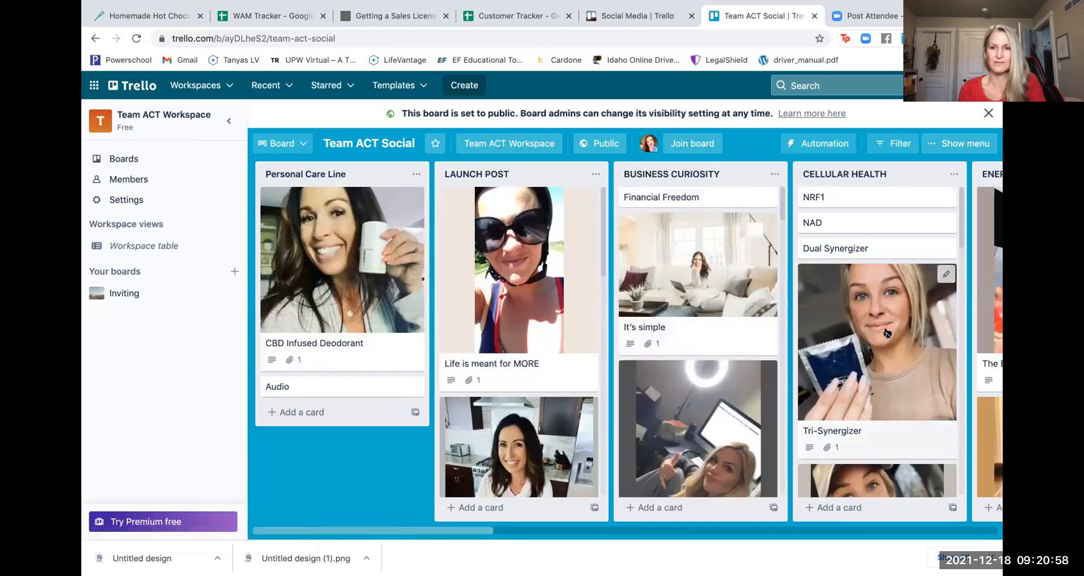
scroll(885, 333, "right", 10)
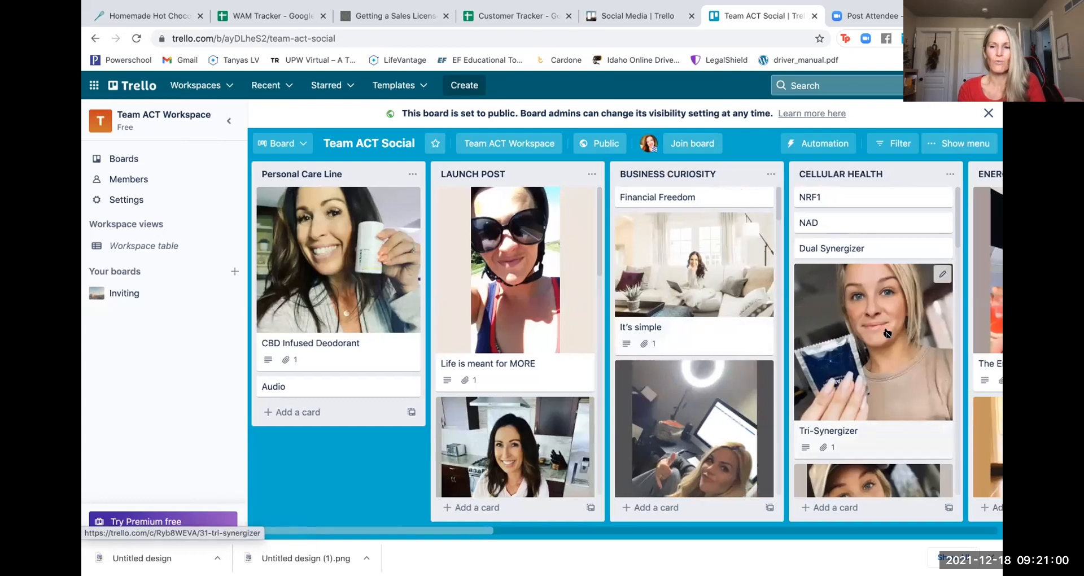
scroll(885, 333, "right", 10)
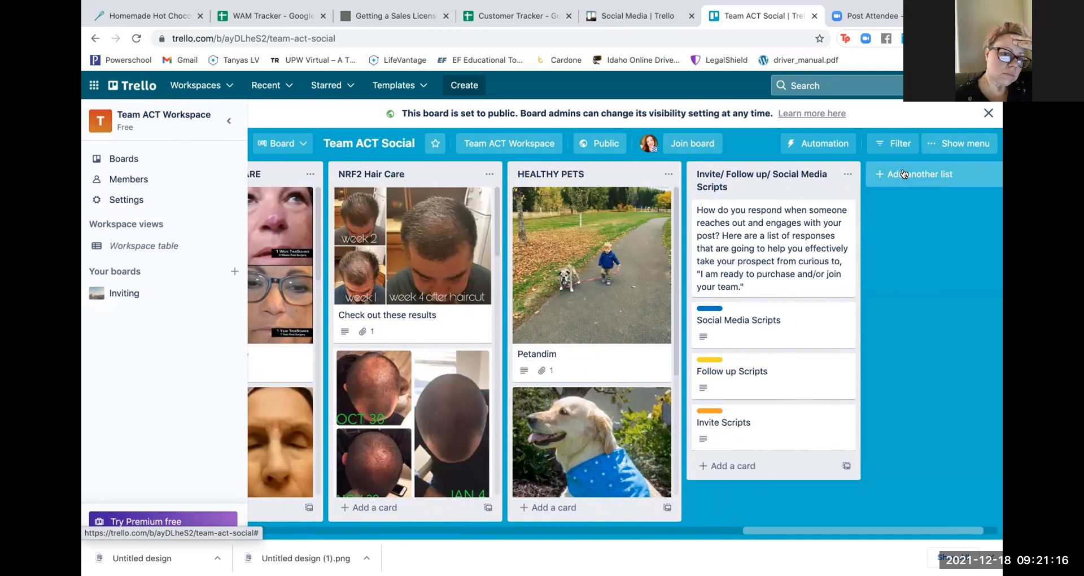
scroll(618, 279, "left", 1)
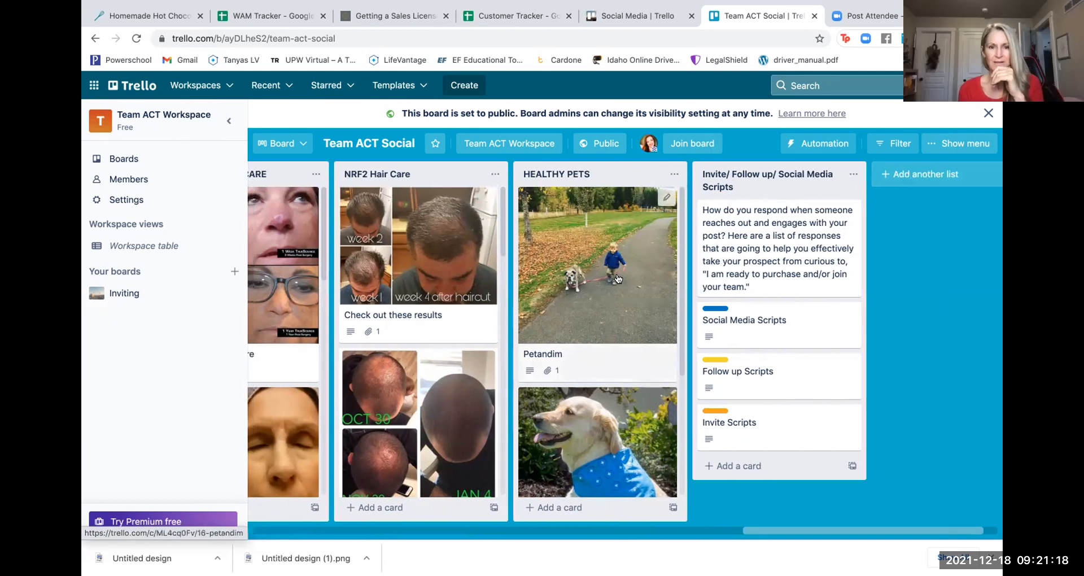
scroll(618, 279, "left", 15)
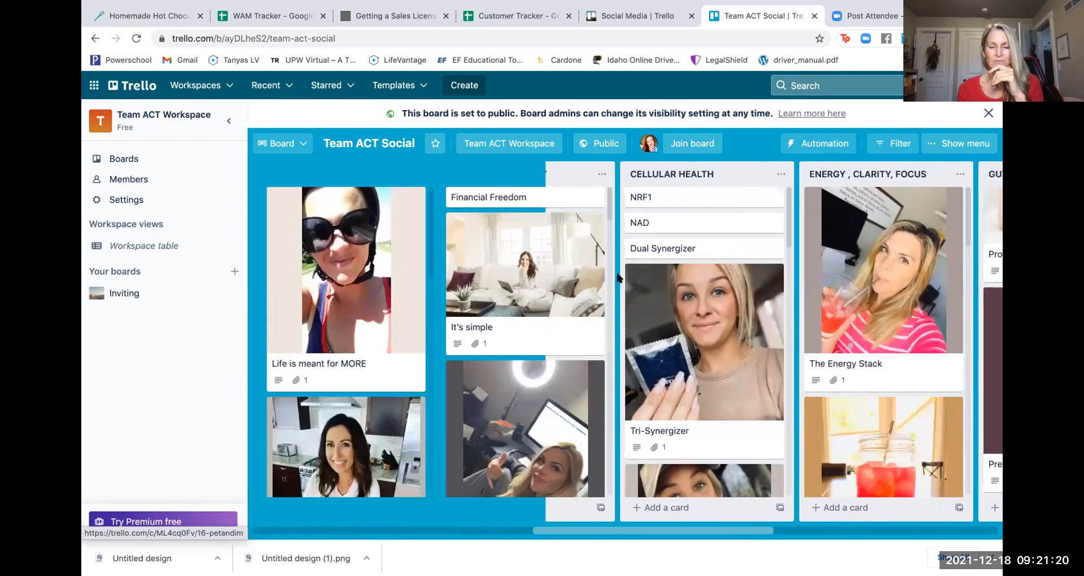
scroll(617, 277, "left", 6)
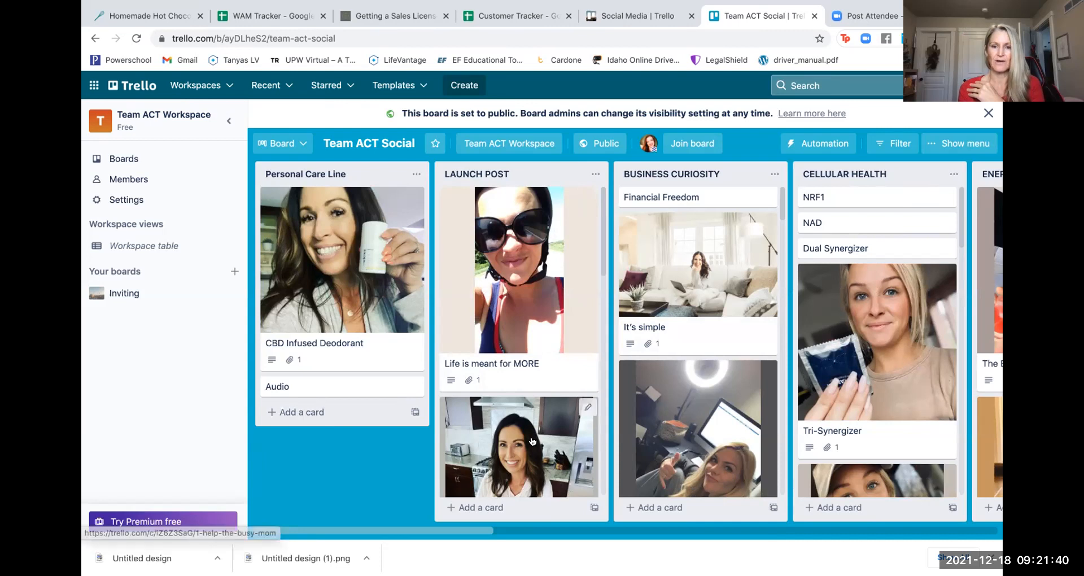
scroll(471, 433, "down", 8)
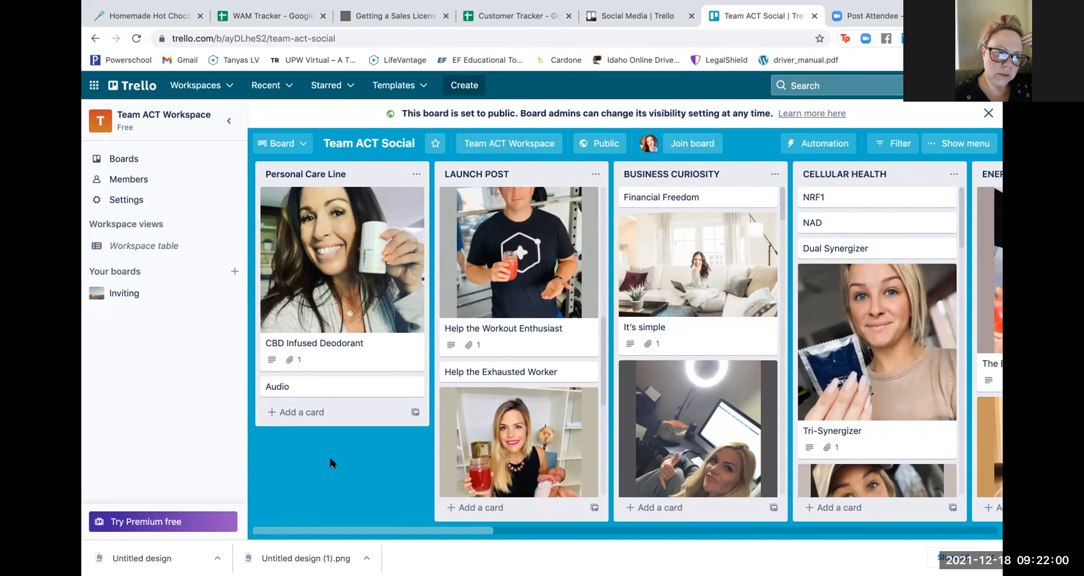
scroll(649, 459, "right", 2)
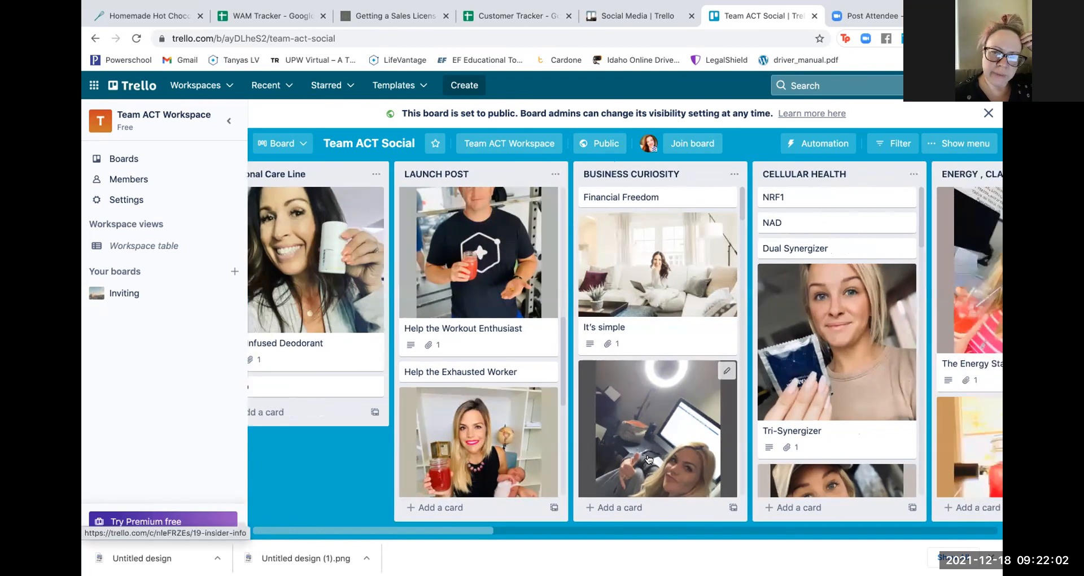
scroll(649, 459, "right", 15)
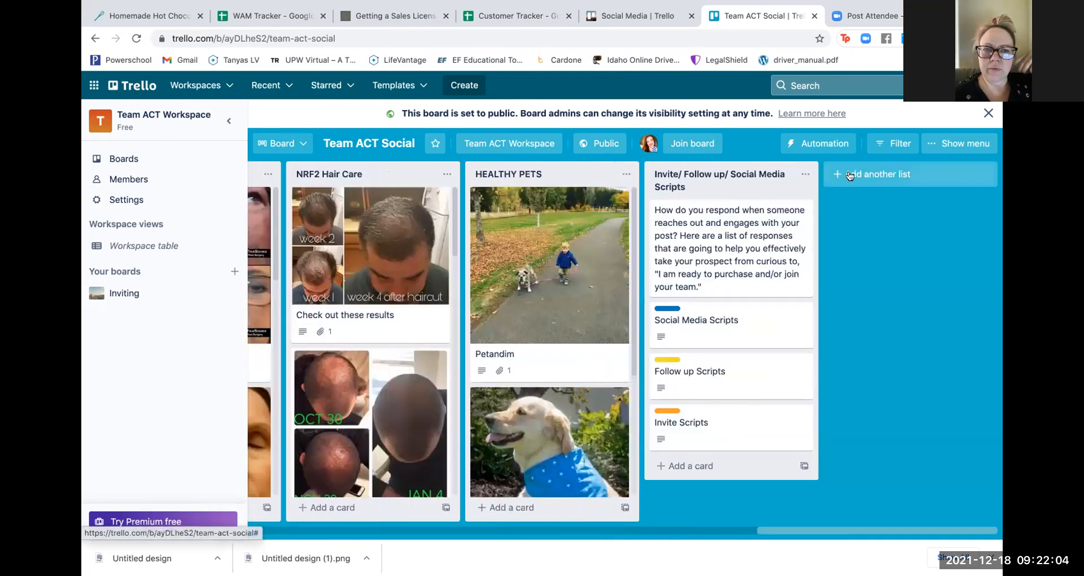
- Create an 'Eye Health' list after the Invite/ Follow up/ Social Media Scripts list
left_click(850, 175)
type("EYE He")
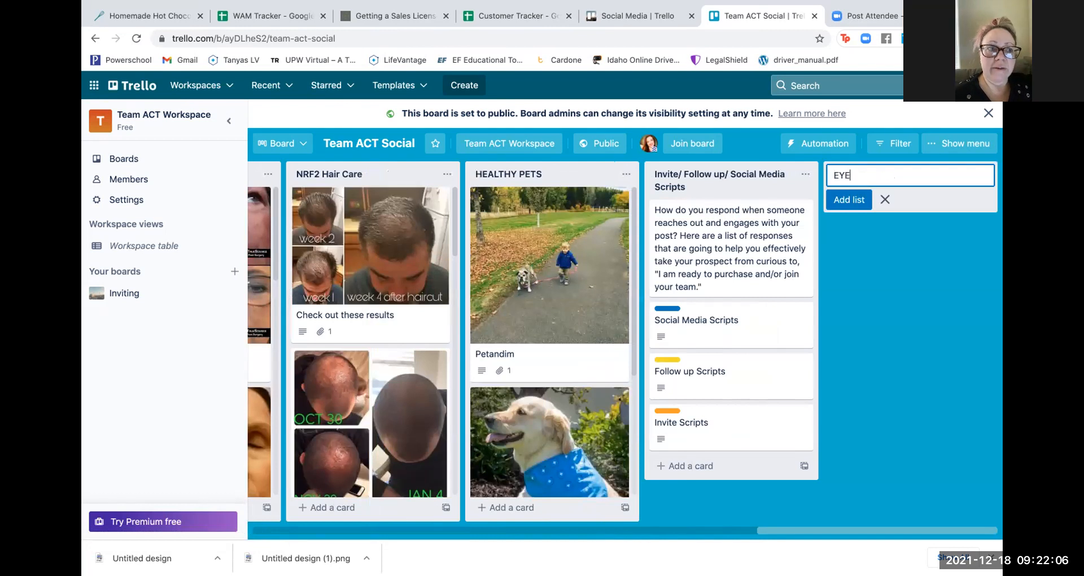
key("BackSpace")
key("BackSpace")
key("BackSpace")
key("BackSpace")
key("BackSpace")
type("ye")
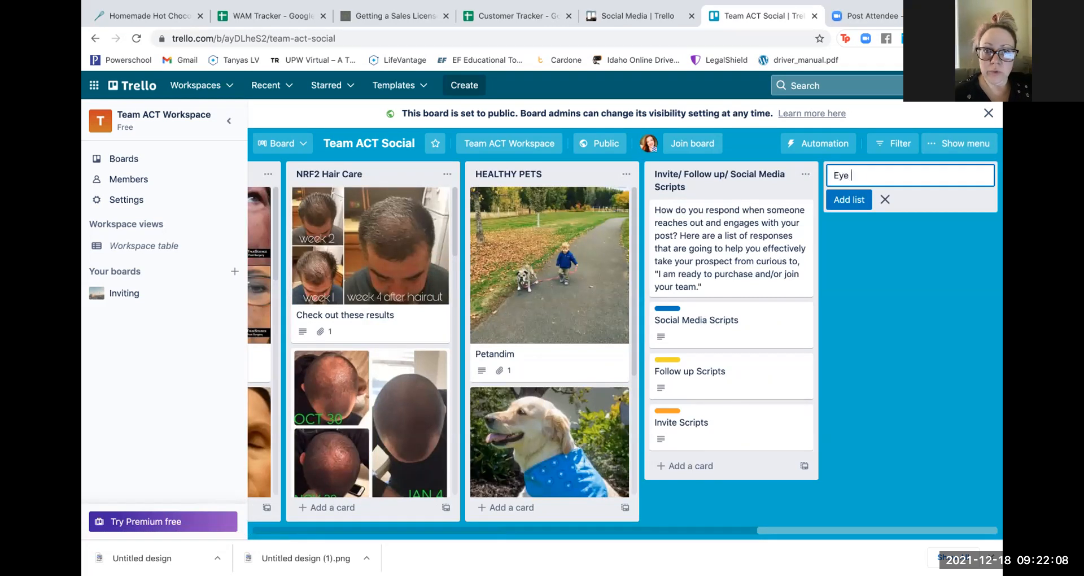
key("BackSpace")
type("ye he")
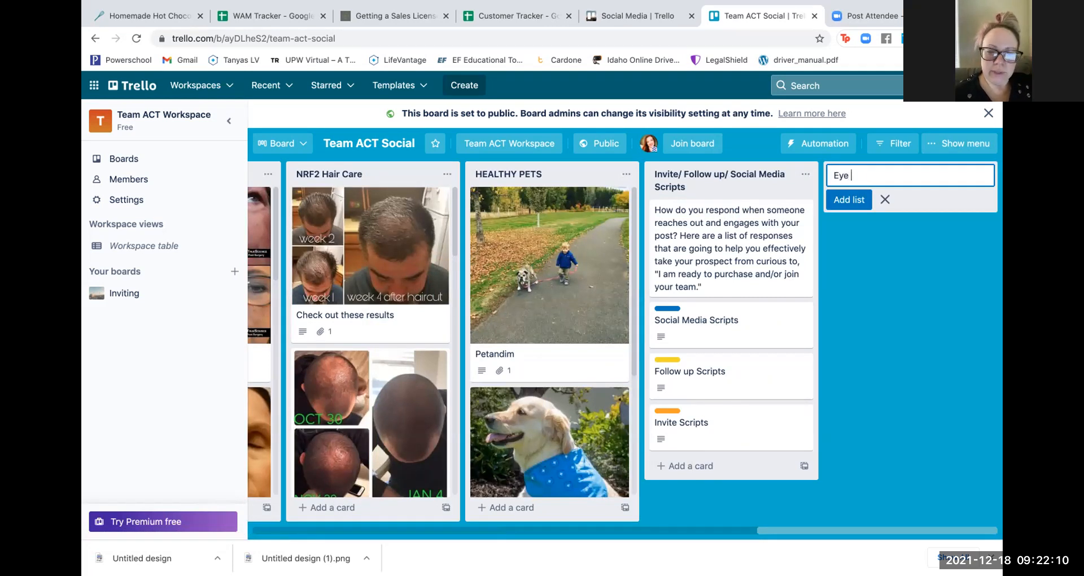
key("BackSpace")
key("BackSpace")
type("Health")
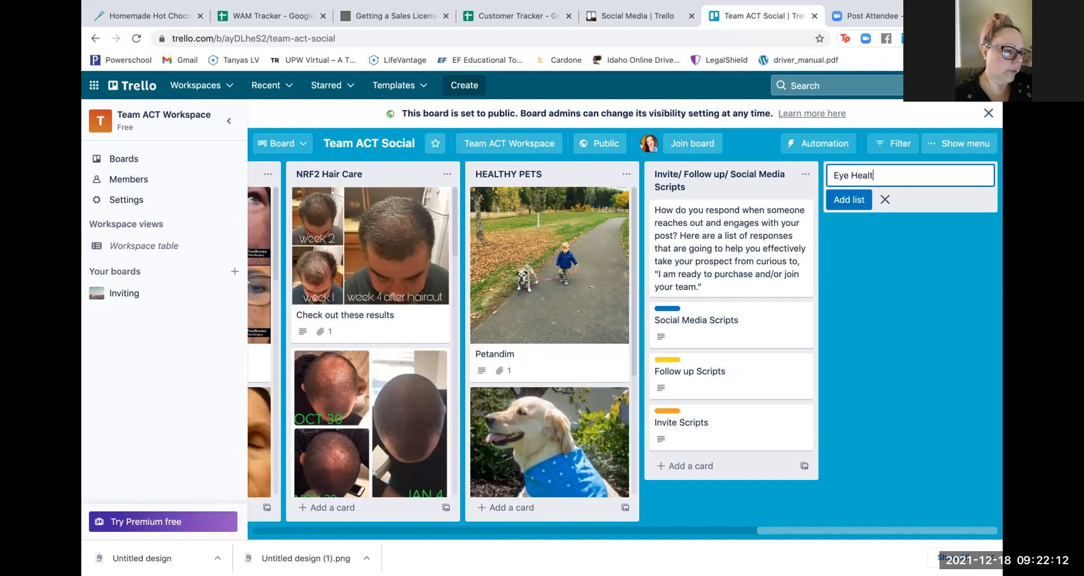
left_click(849, 200)
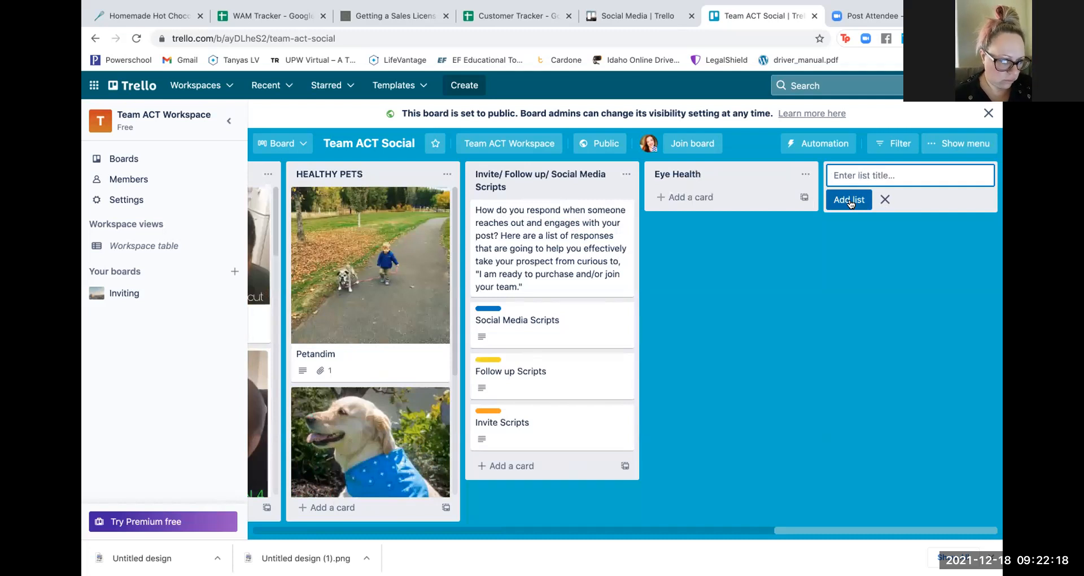
- From the workspace's Boards page, start a new board titled 'Personal Development'
left_click(125, 160)
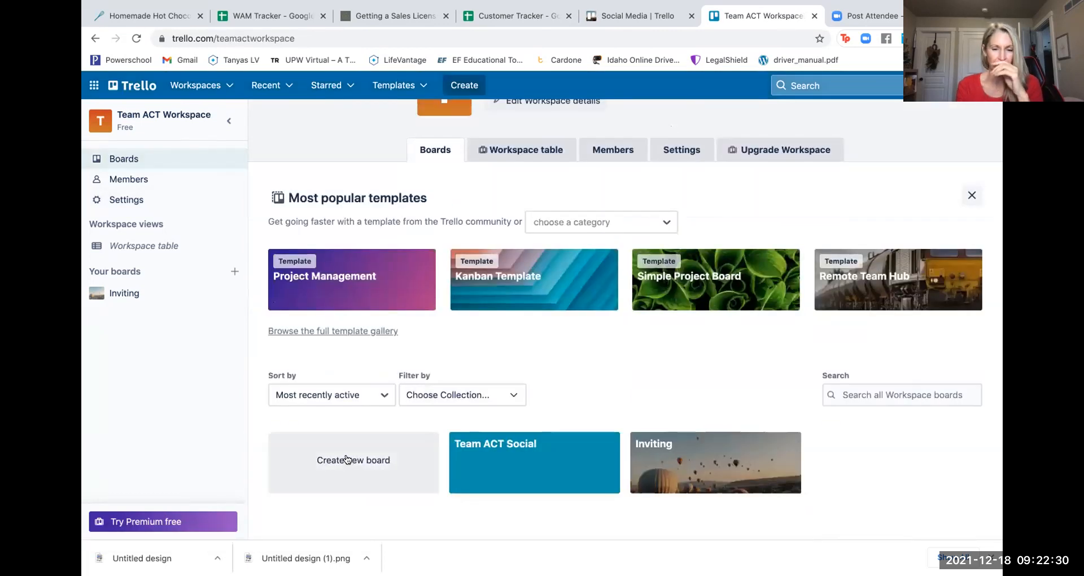
left_click(349, 461)
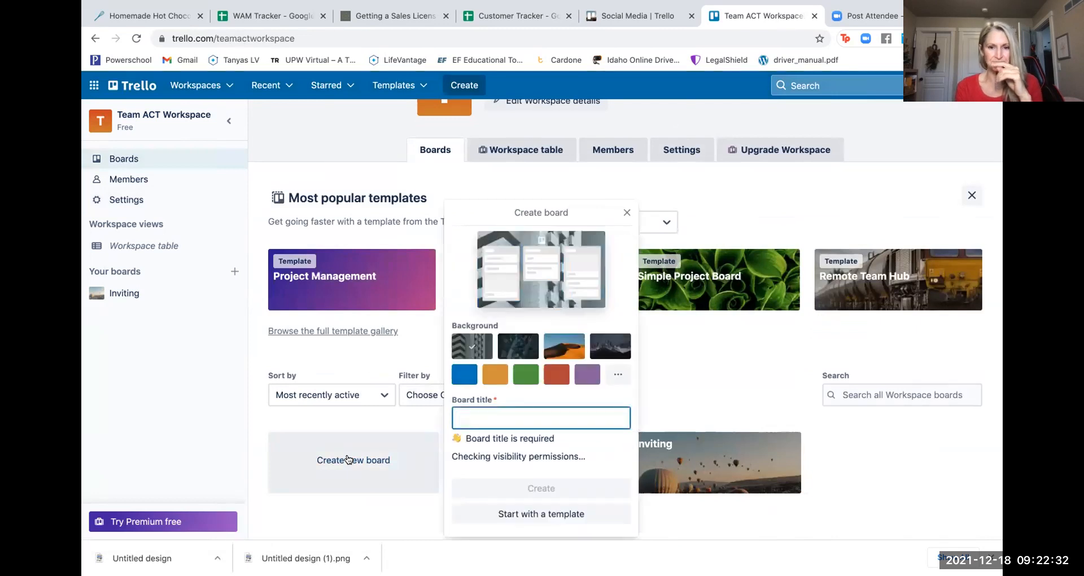
type("pers")
key("BackSpace")
key("BackSpace")
key("BackSpace")
key("BackSpace")
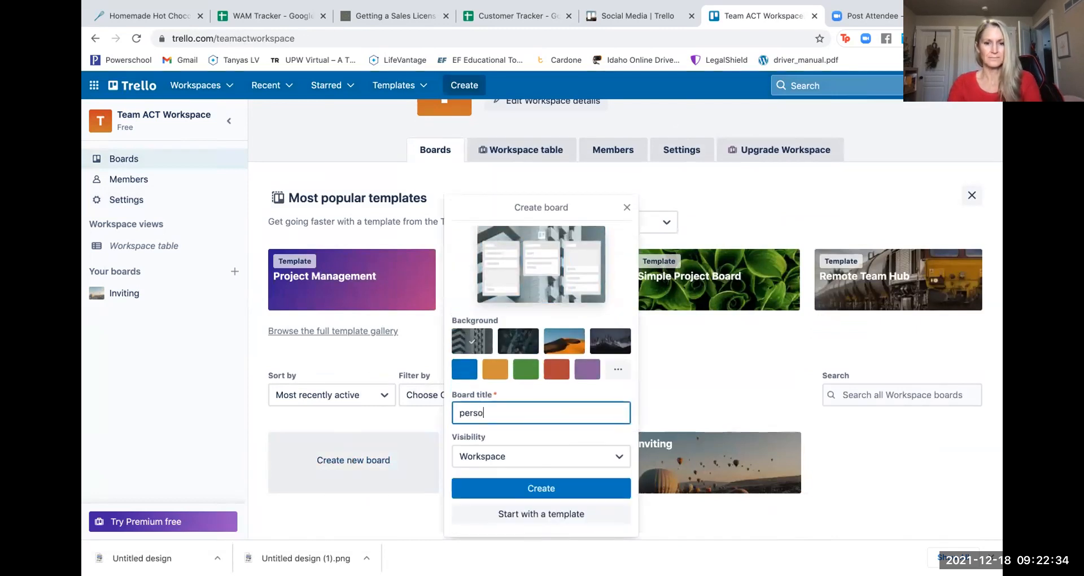
type("Personal De")
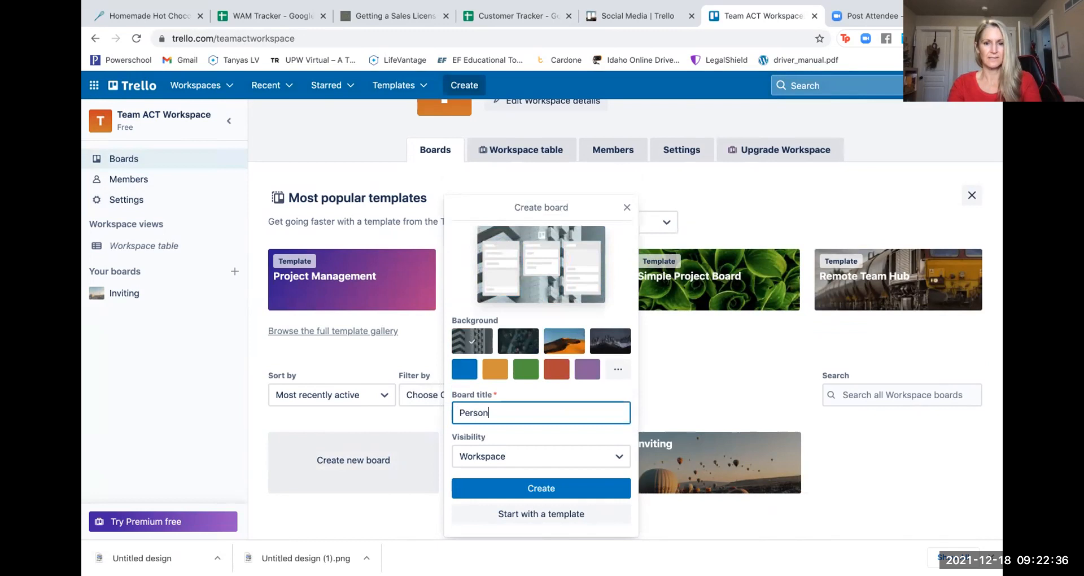
key("BackSpace")
type("evelopment")
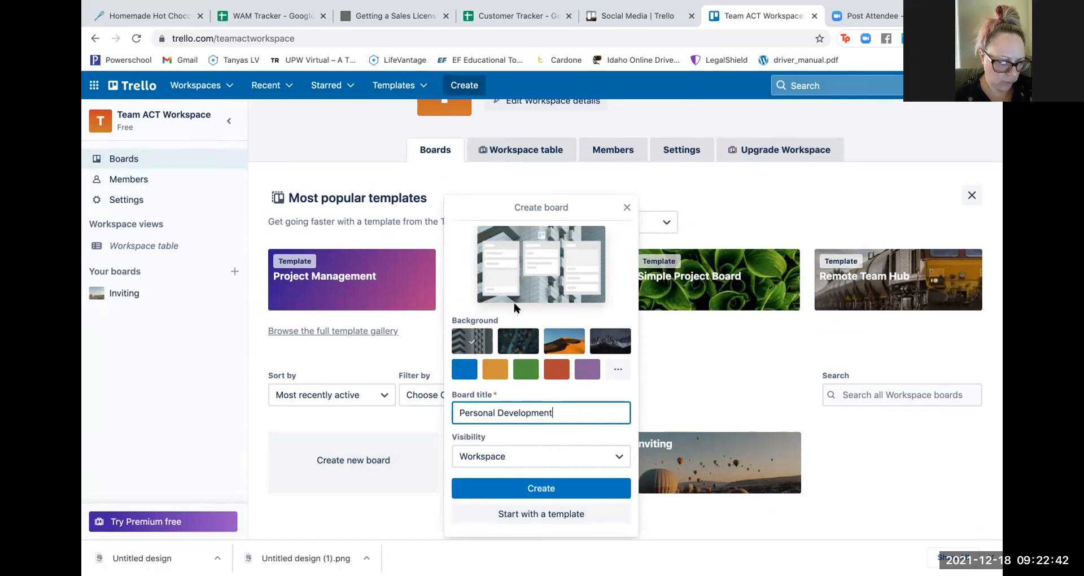
- Give the new board an orange background colour and create it
left_click(617, 370)
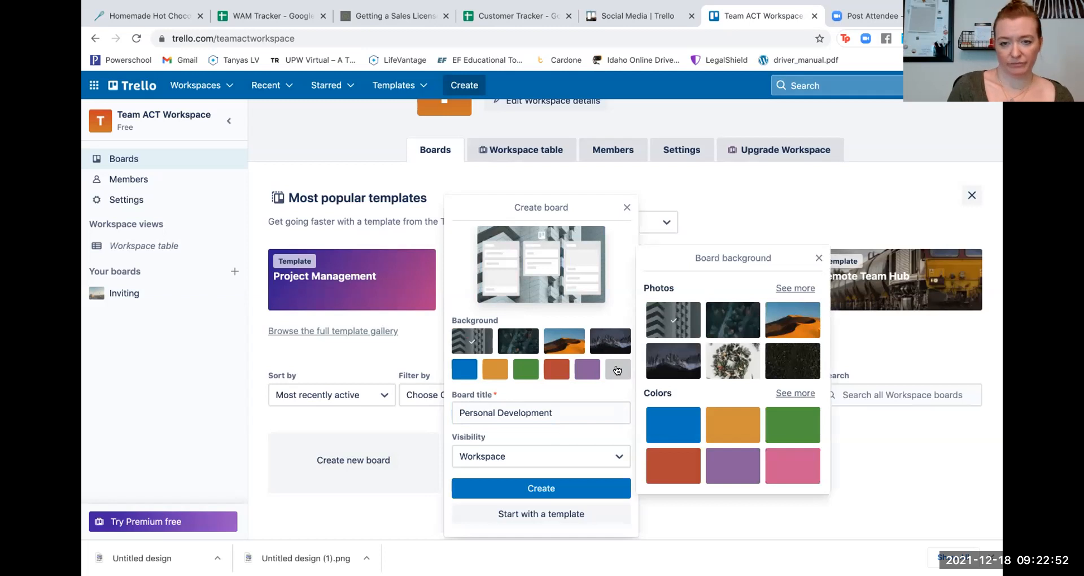
left_click(791, 393)
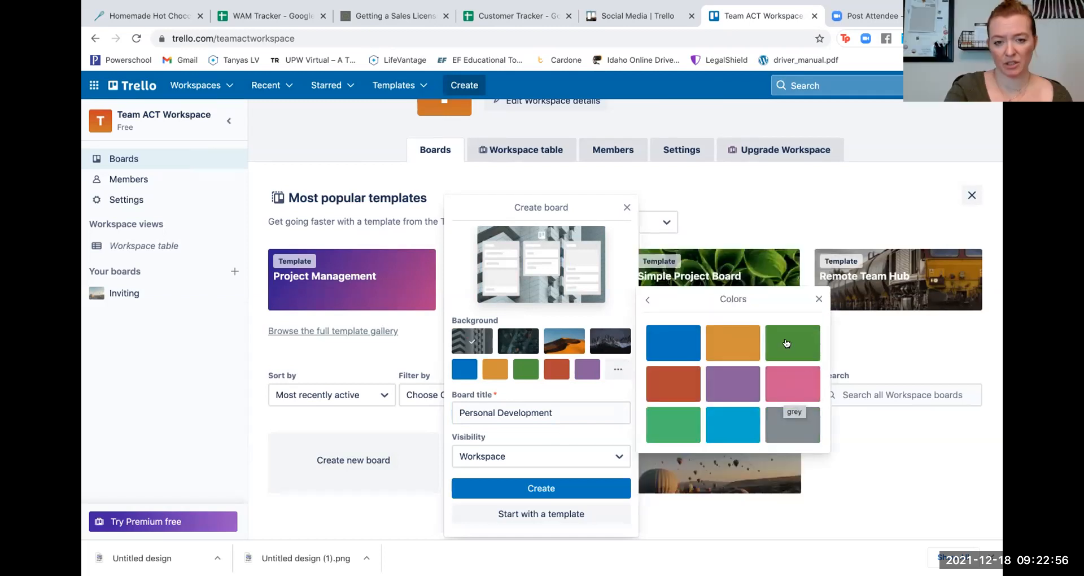
left_click(732, 342)
left_click(540, 487)
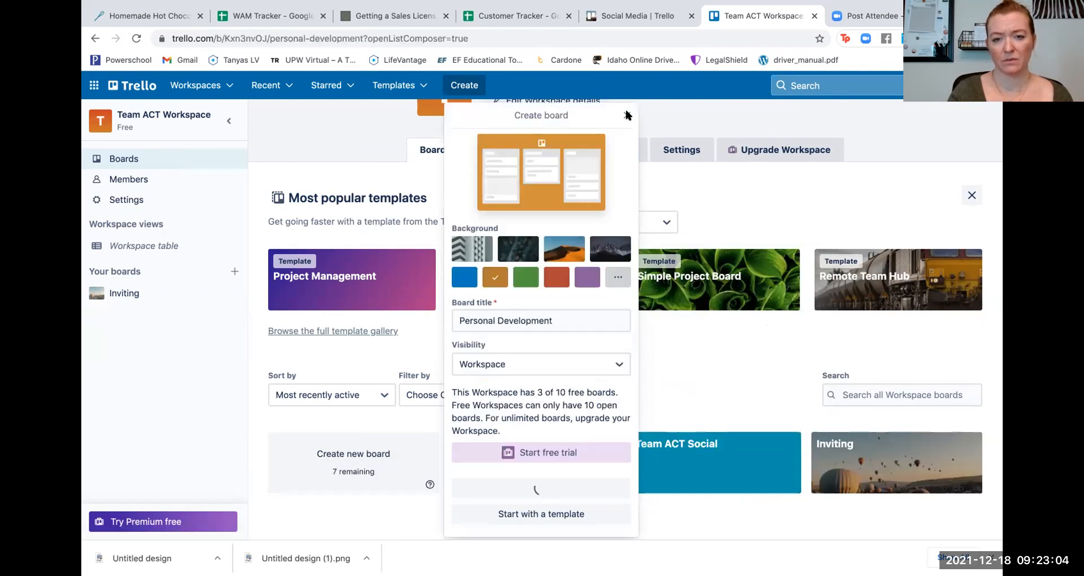
- Close the board panel and reopen the Team ACT Social board from the workspace boards page
left_click(626, 116)
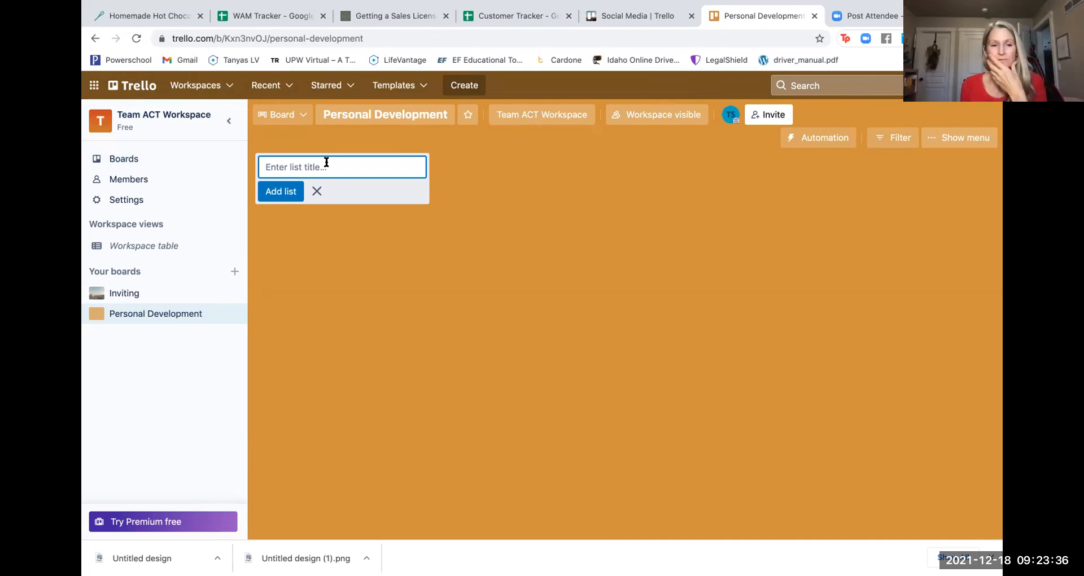
left_click(115, 159)
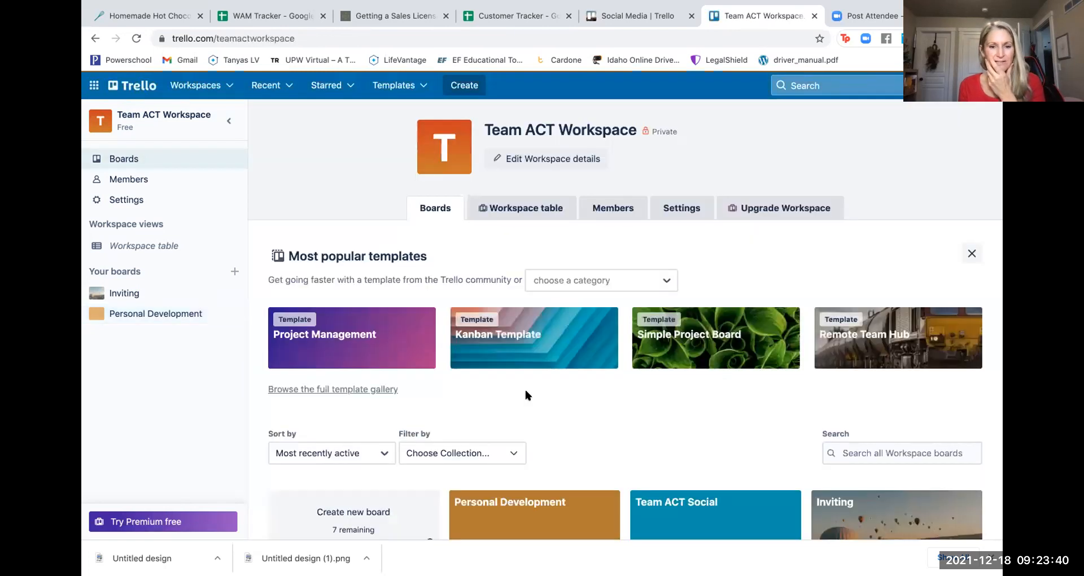
scroll(586, 410, "down", 2)
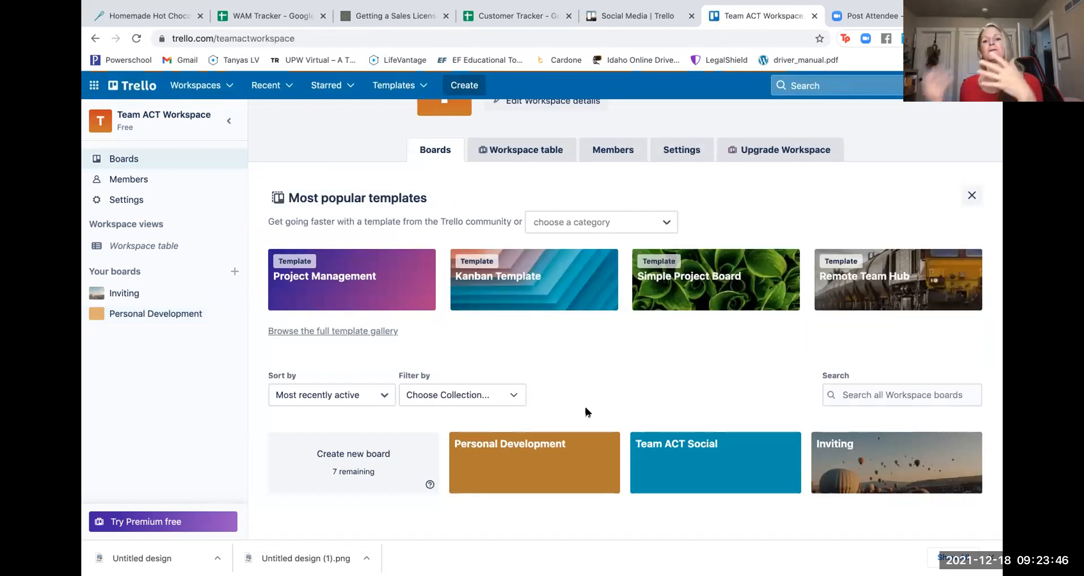
left_click(706, 458)
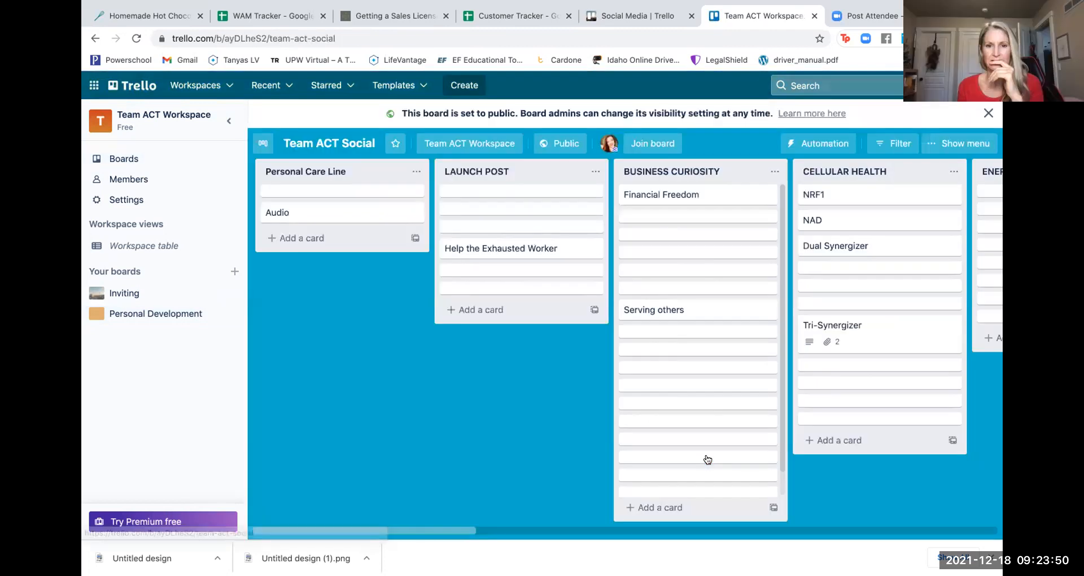
- Add a 'Personal Development' list after Eye Health on the board
scroll(868, 349, "right", 10)
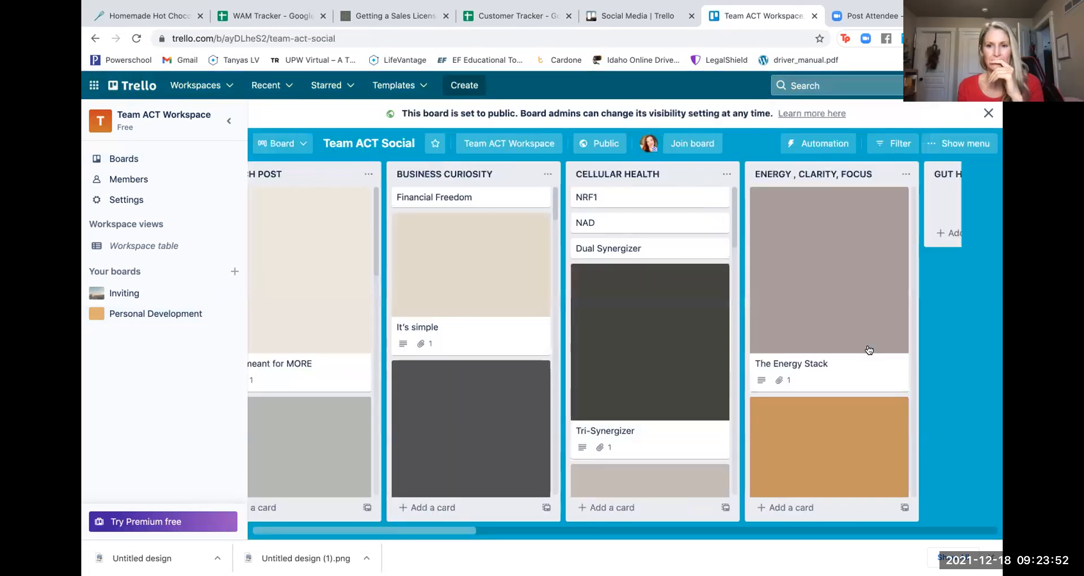
scroll(868, 349, "right", 5)
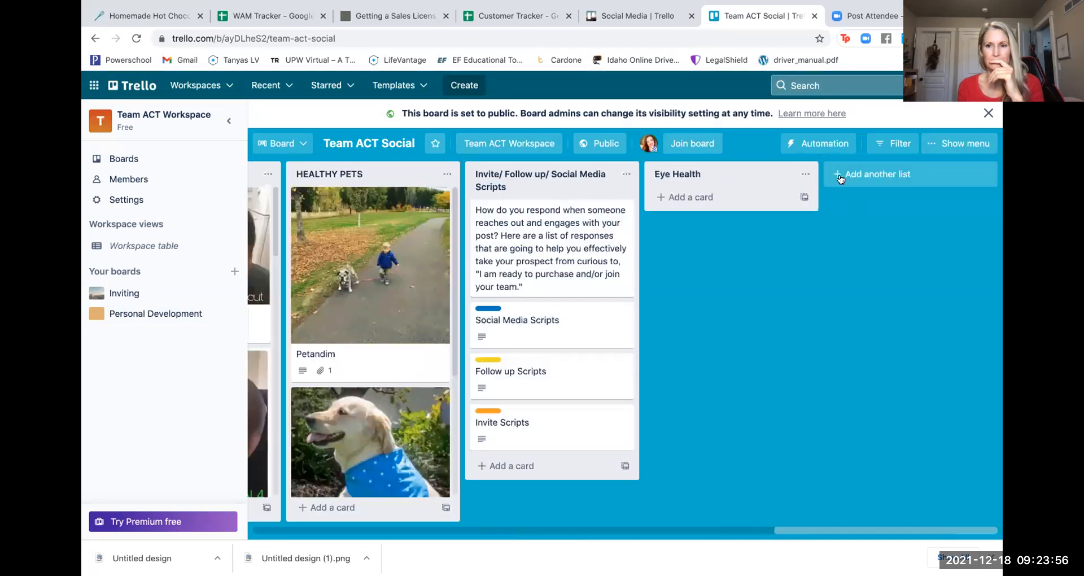
left_click(841, 175)
type("Personal D")
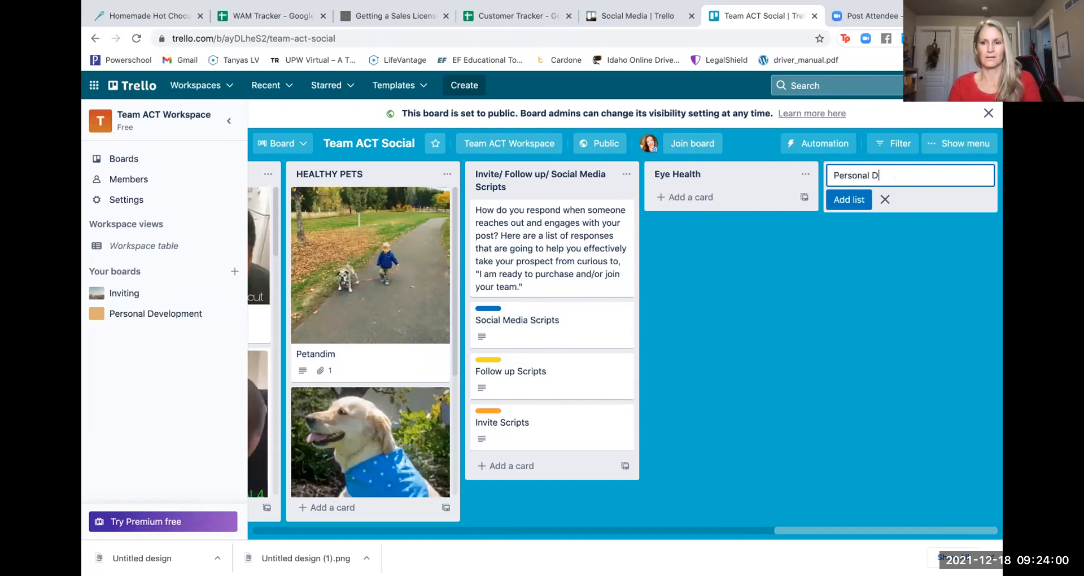
type("evelopment")
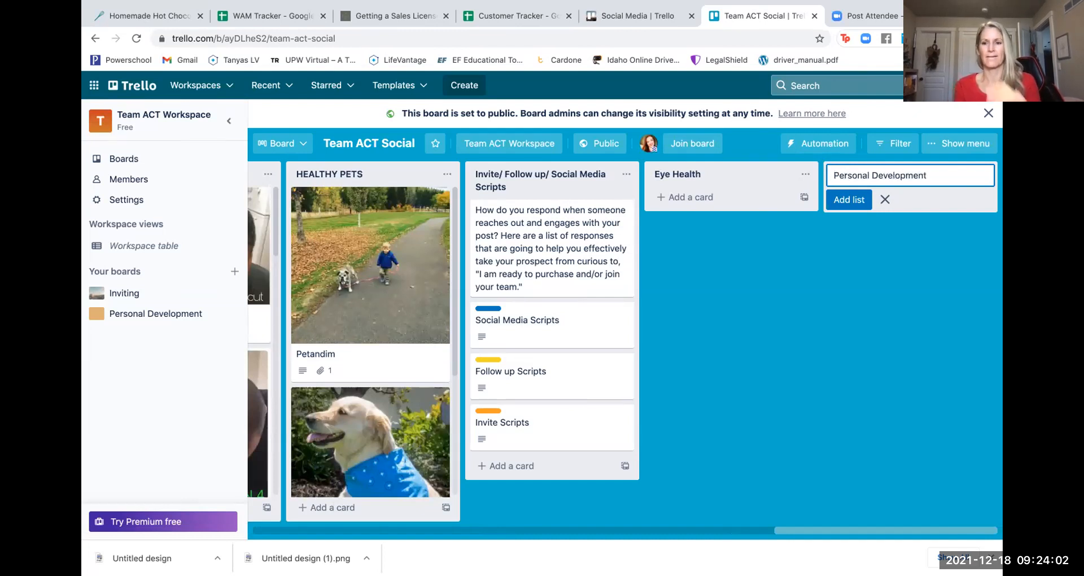
left_click(849, 199)
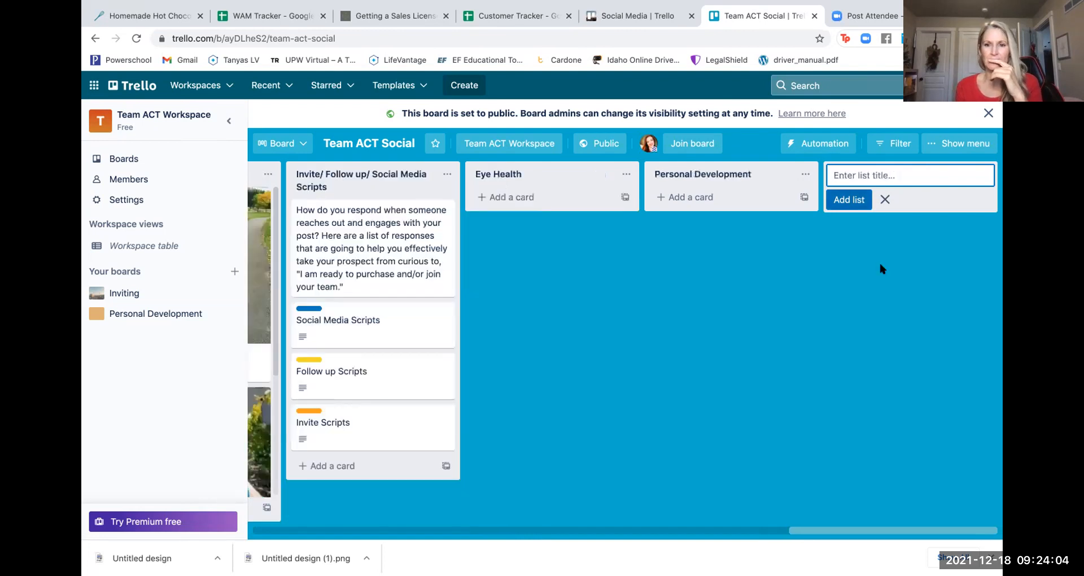
- Add a 'This or That' list after Personal Development
type("This or Tah")
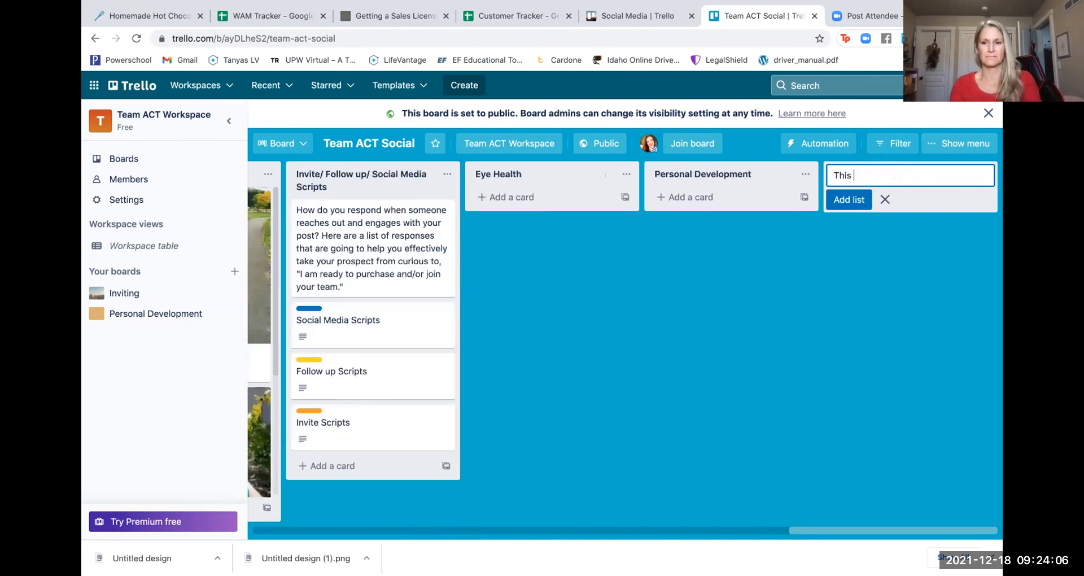
key("BackSpace")
key("BackSpace")
type("hat")
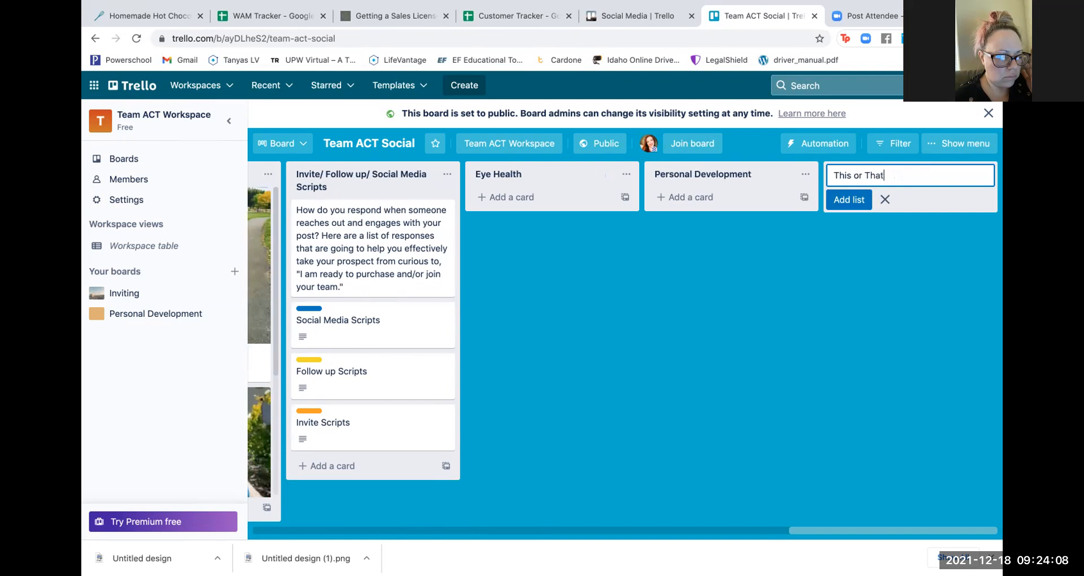
left_click(841, 285)
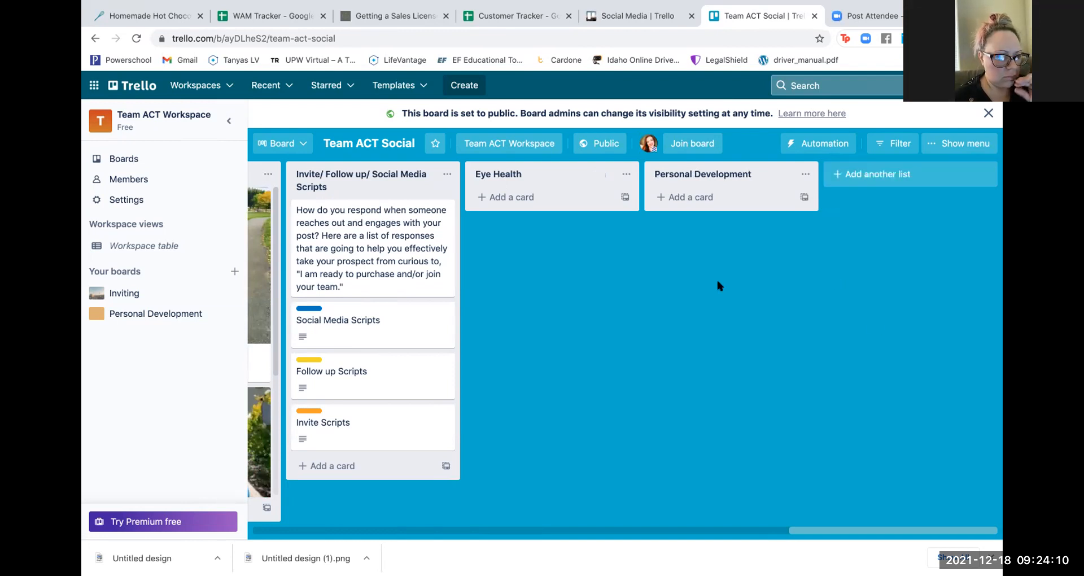
left_click(514, 173)
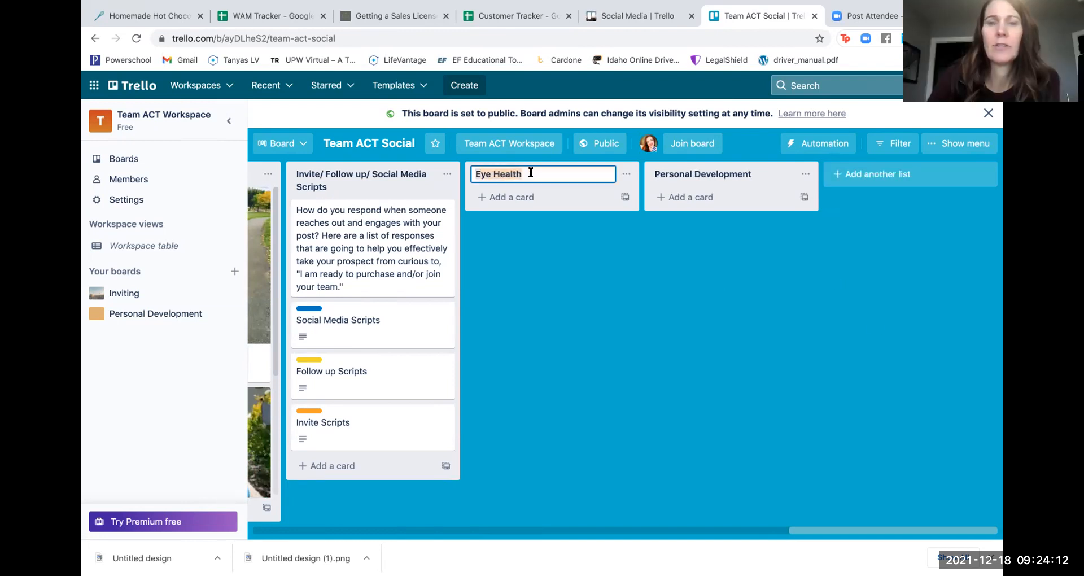
left_click(622, 288)
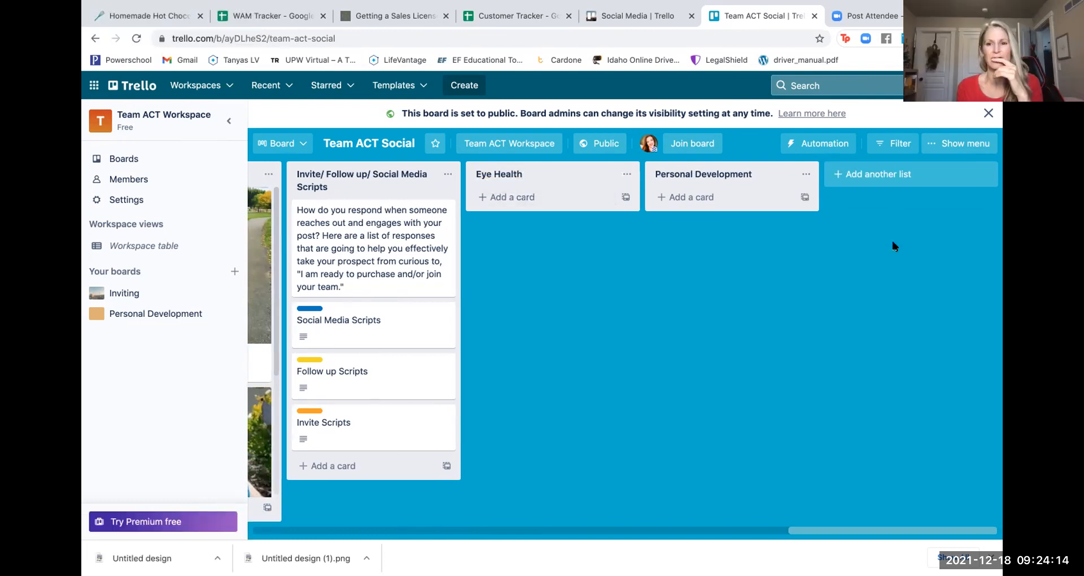
left_click(863, 170)
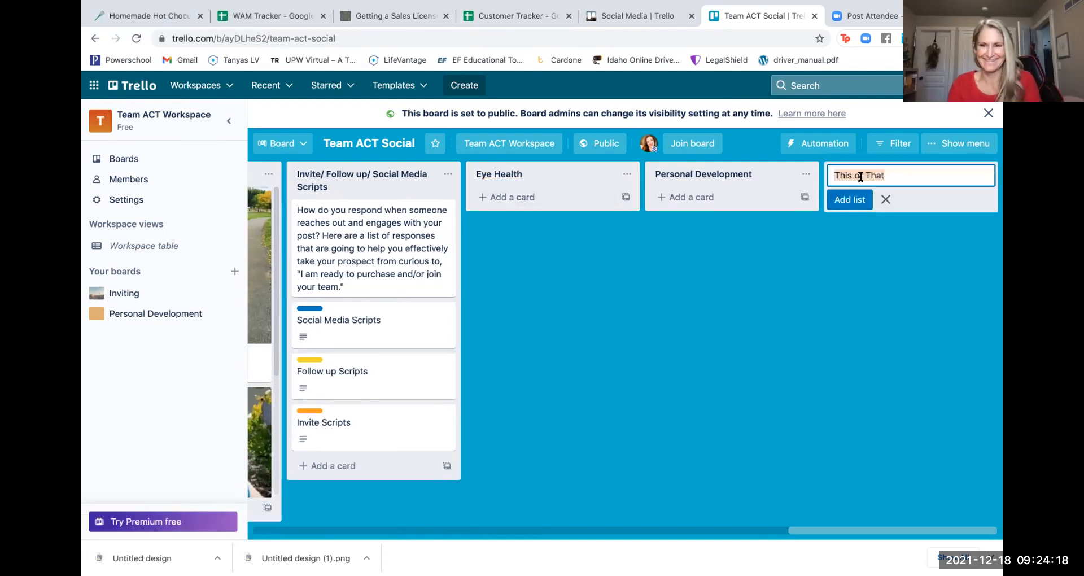
left_click(850, 200)
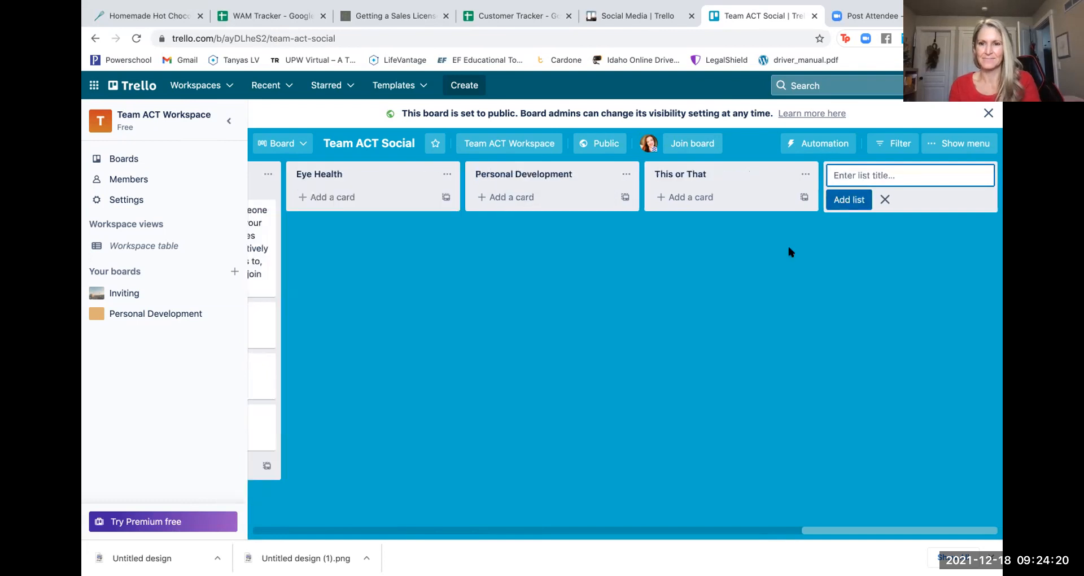
- Scroll the Team ACT Social board back left to its first lists
scroll(781, 251, "left", 13)
scroll(781, 252, "left", 10)
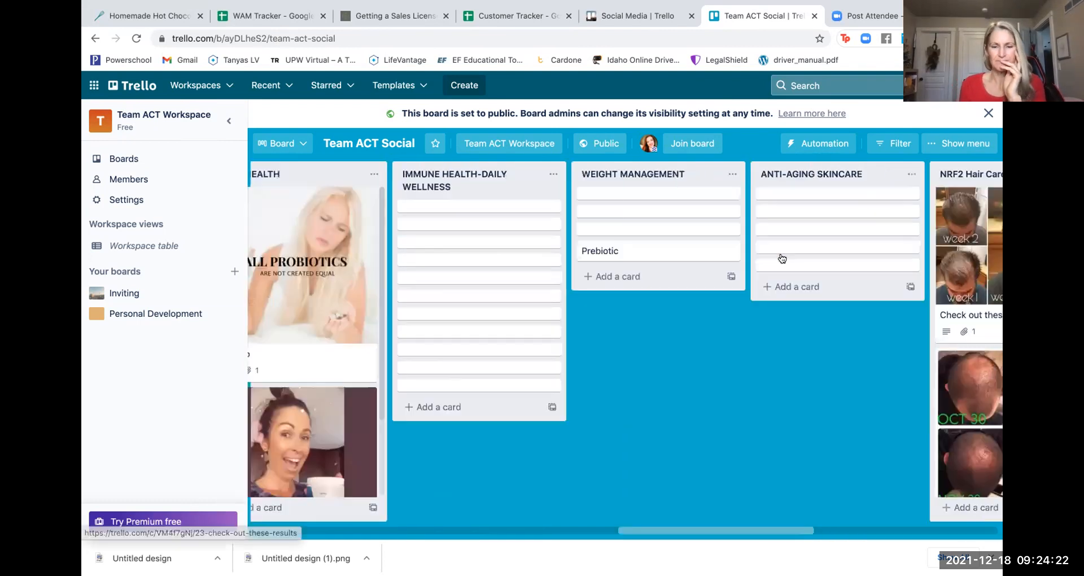
scroll(781, 252, "left", 10)
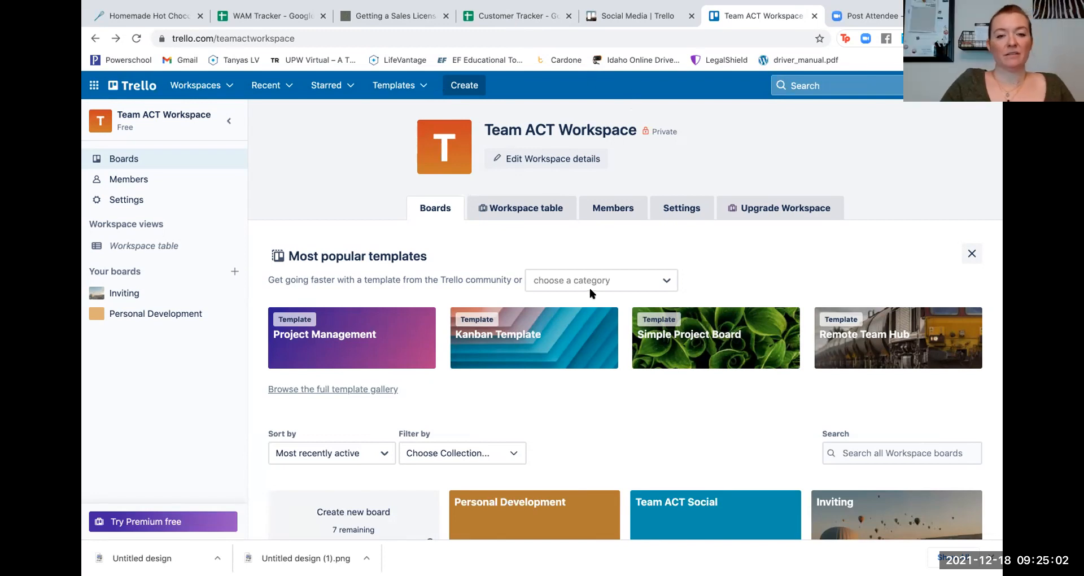
- Open the Team ACT Workspace Members page listing its four members
scroll(592, 380, "down", 1)
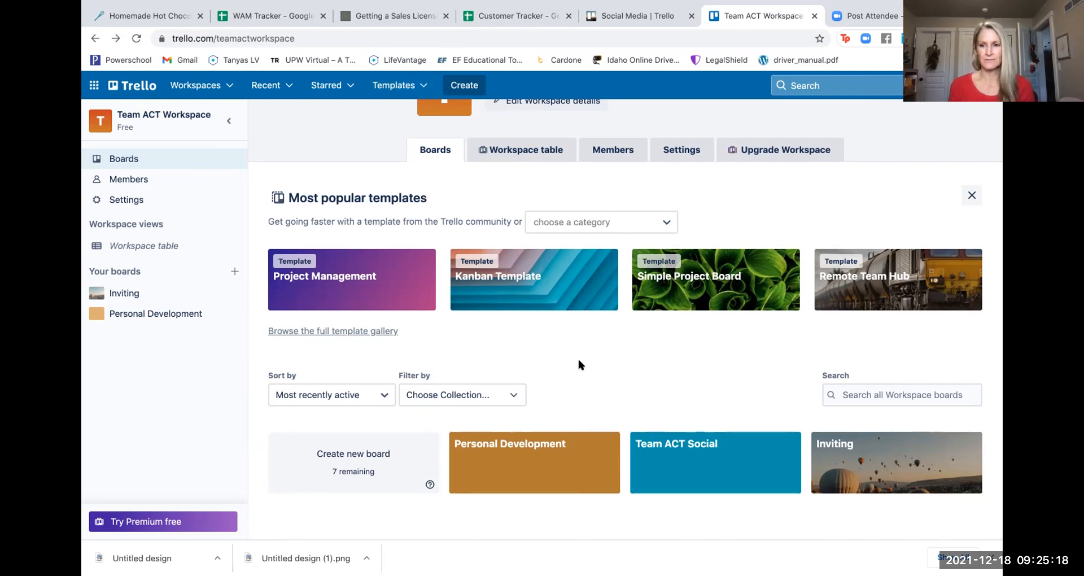
scroll(578, 362, "right", 5)
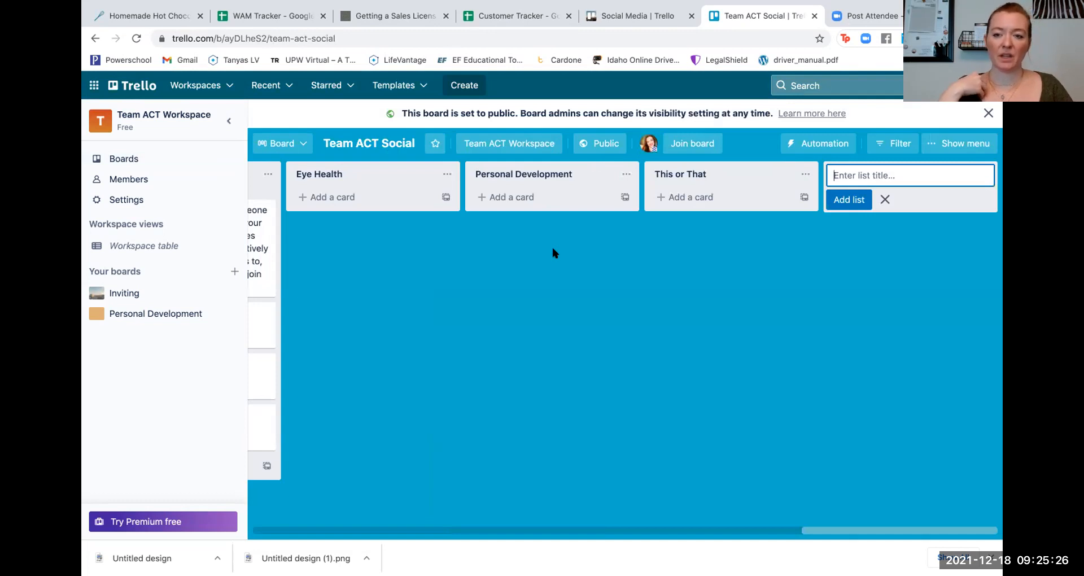
left_click(137, 180)
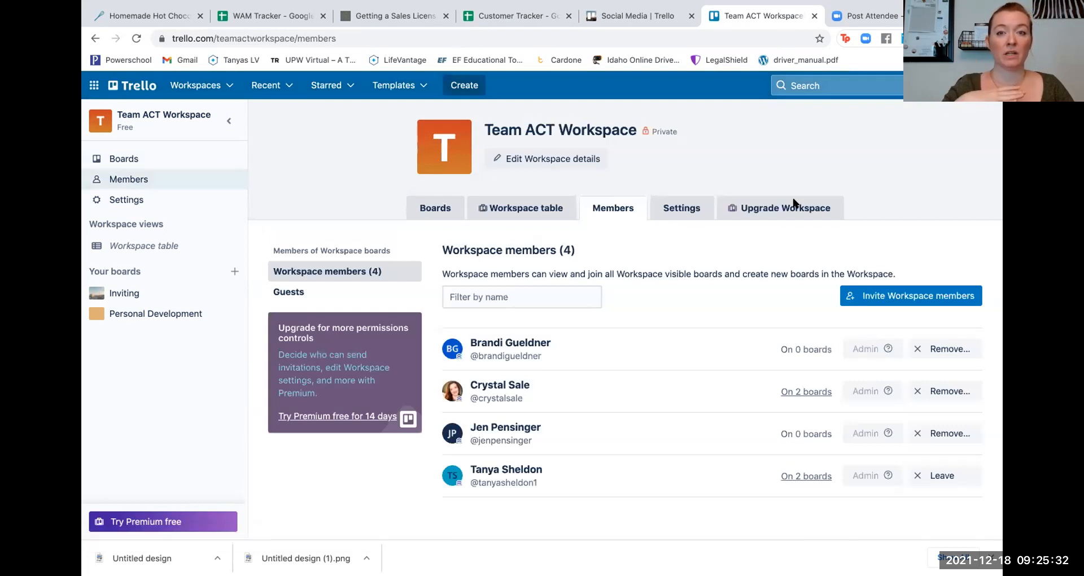
- Open the Invite Workspace members form from the Members page
left_click(878, 294)
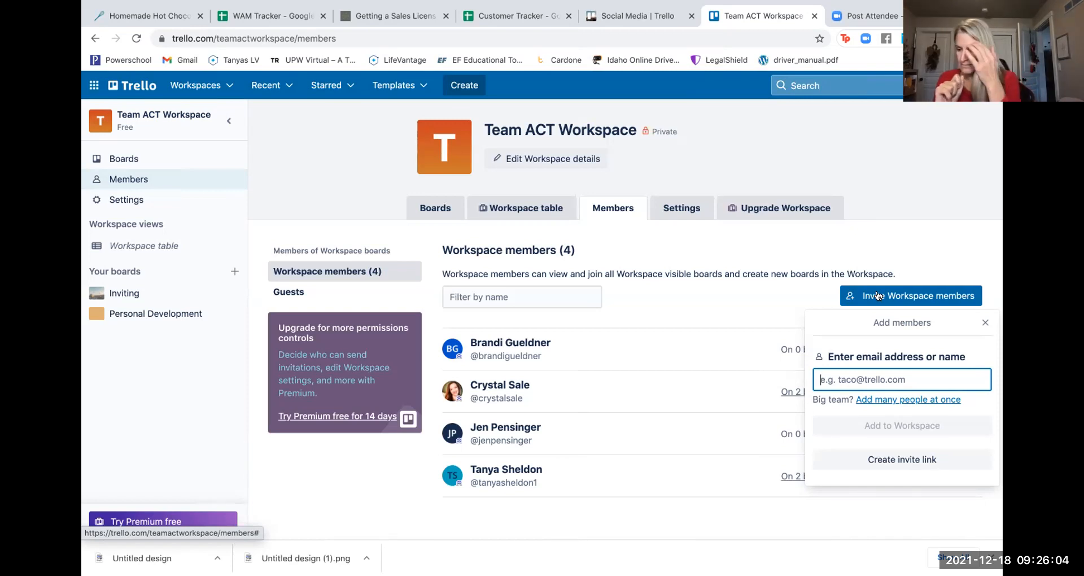
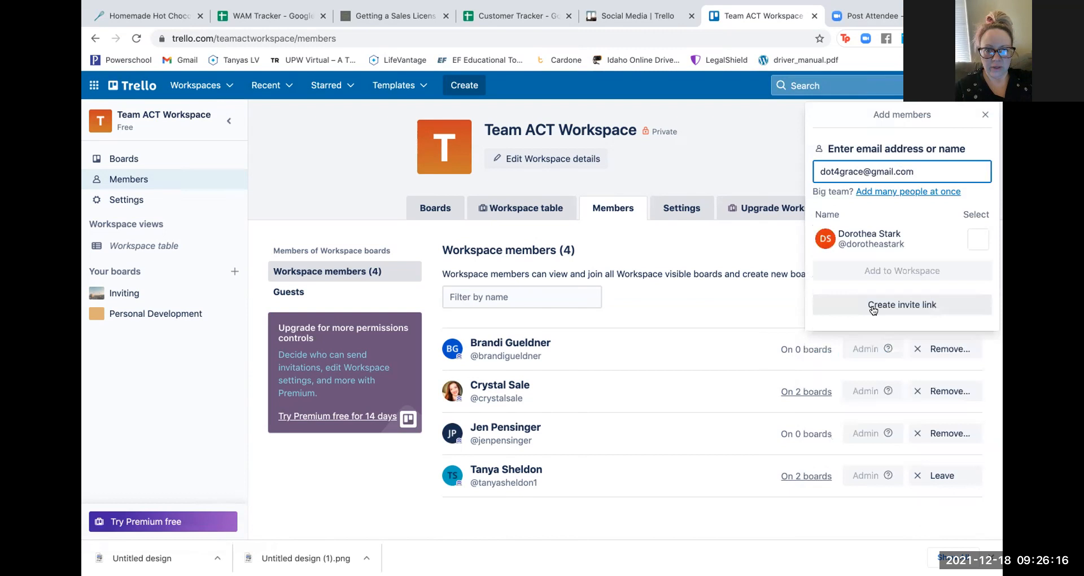
- Find the new person by their e-mail address, select them, and add them to Team ACT Workspace
left_click(978, 239)
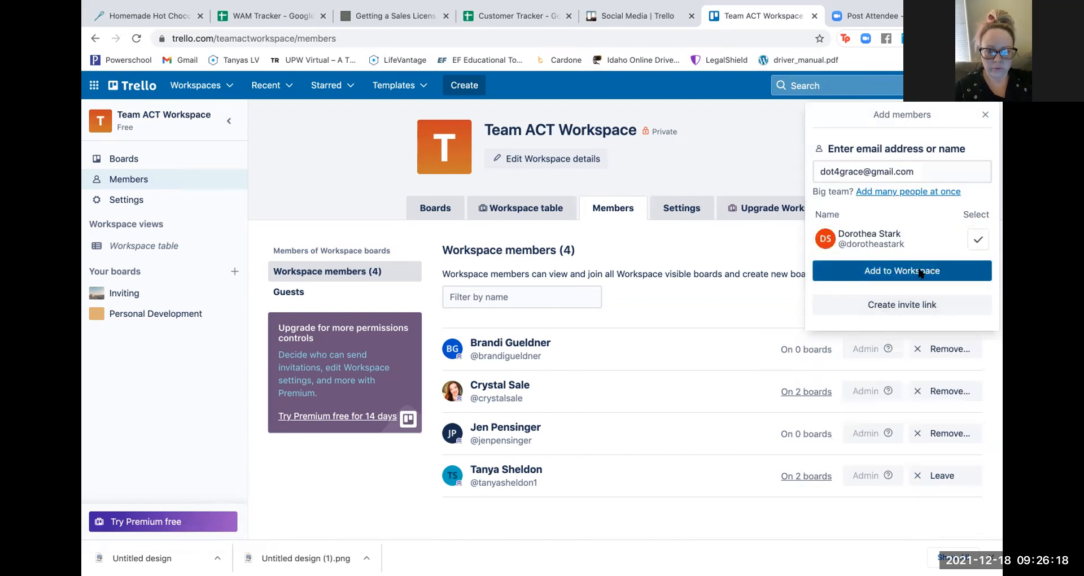
left_click(918, 271)
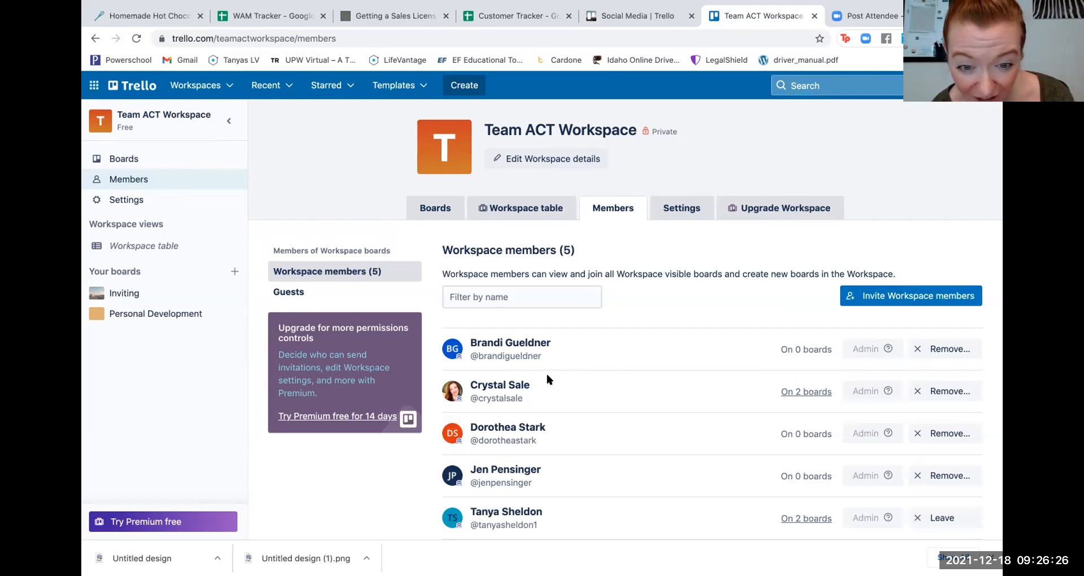
scroll(546, 374, "down", 1)
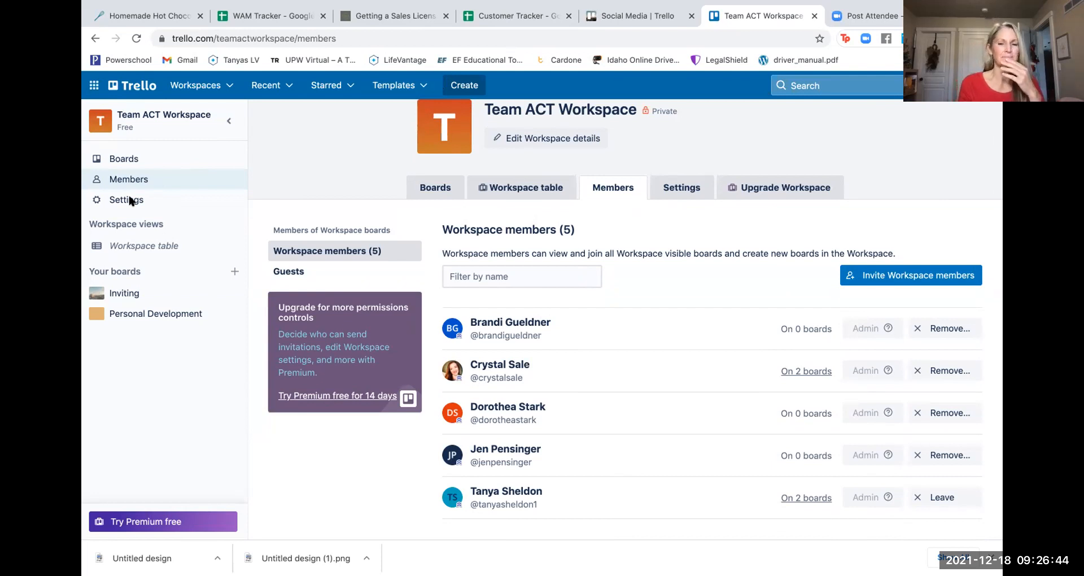
- Return to the Team ACT Workspace boards page, then switch to the Zoom browser tab
left_click(124, 162)
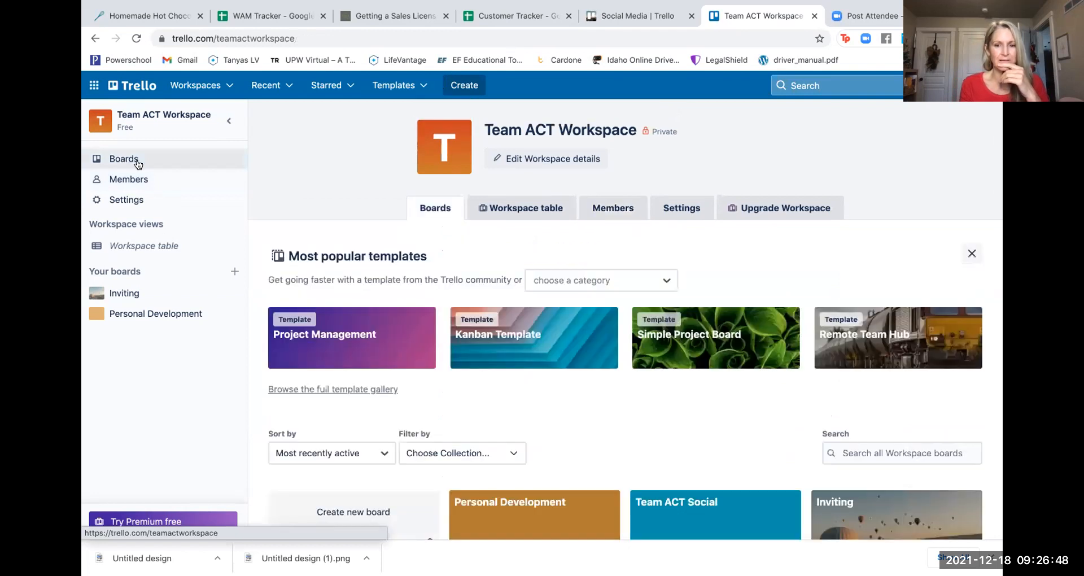
scroll(554, 431, "down", 2)
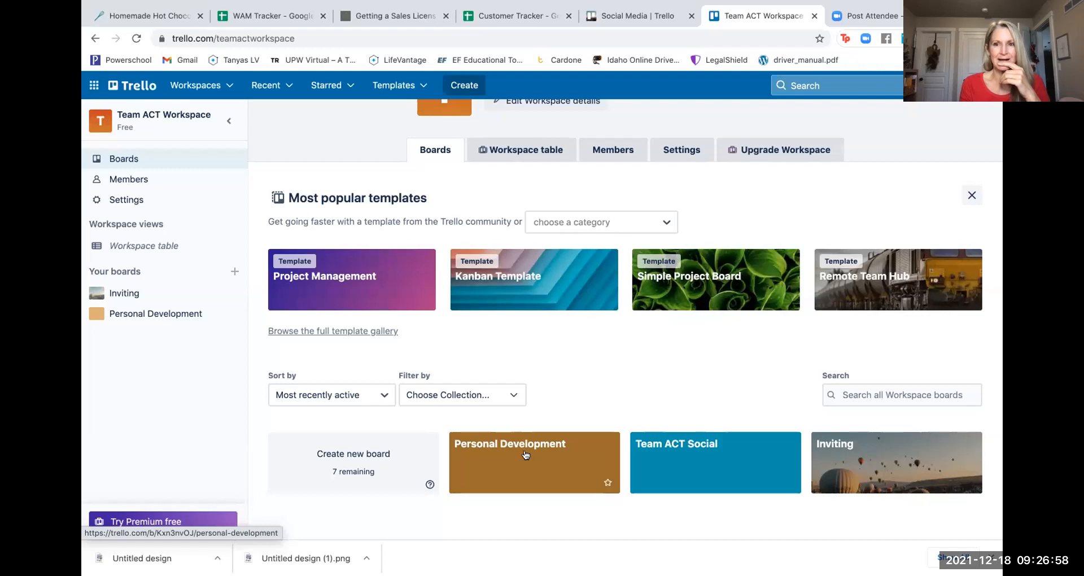
left_click(864, 17)
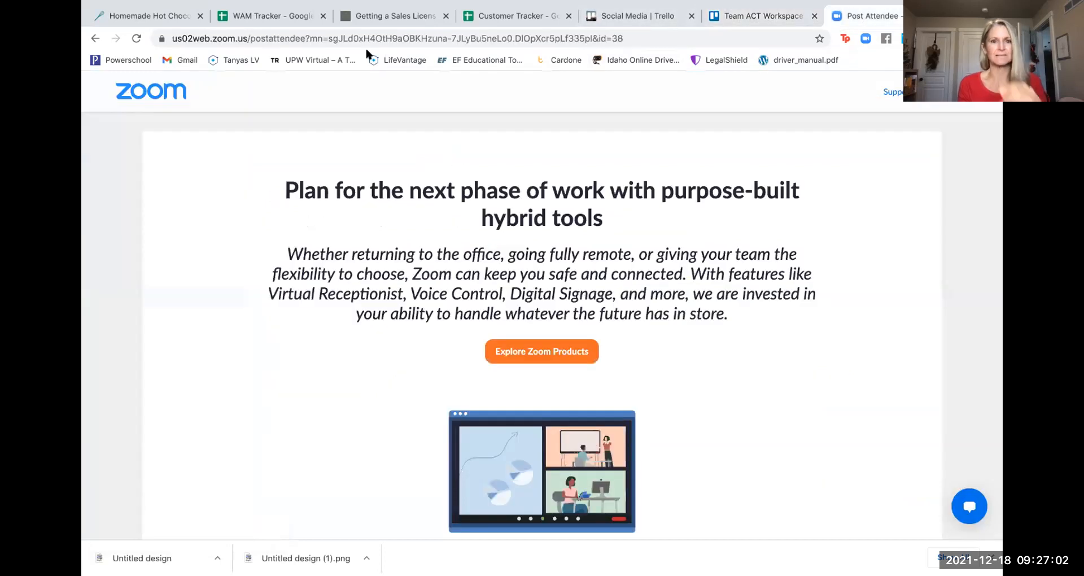
- Go to facebook.com and open the Team ACT group from the Groups feed
left_click(365, 36)
type("f")
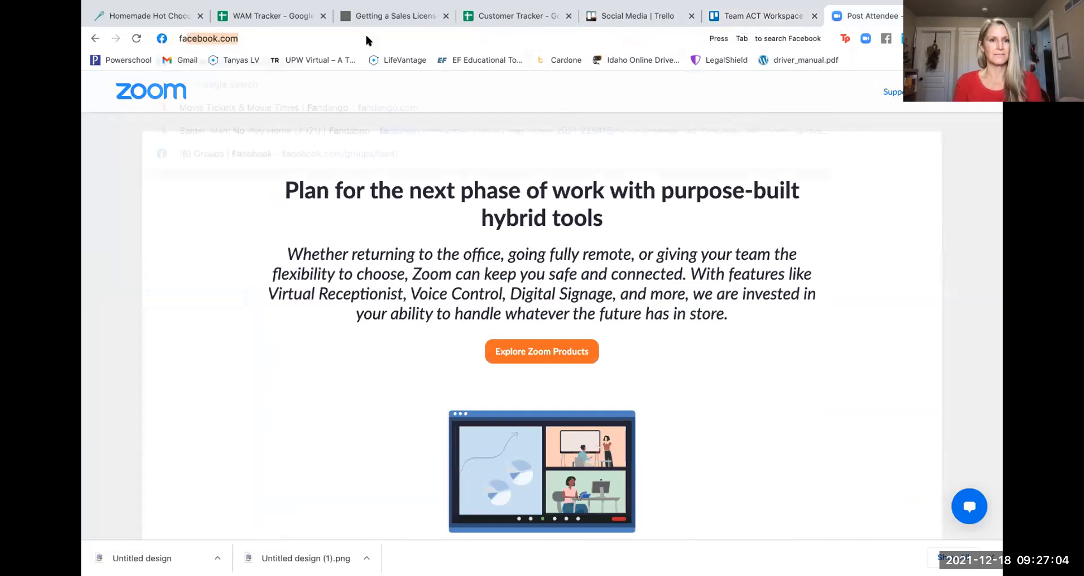
key("Return")
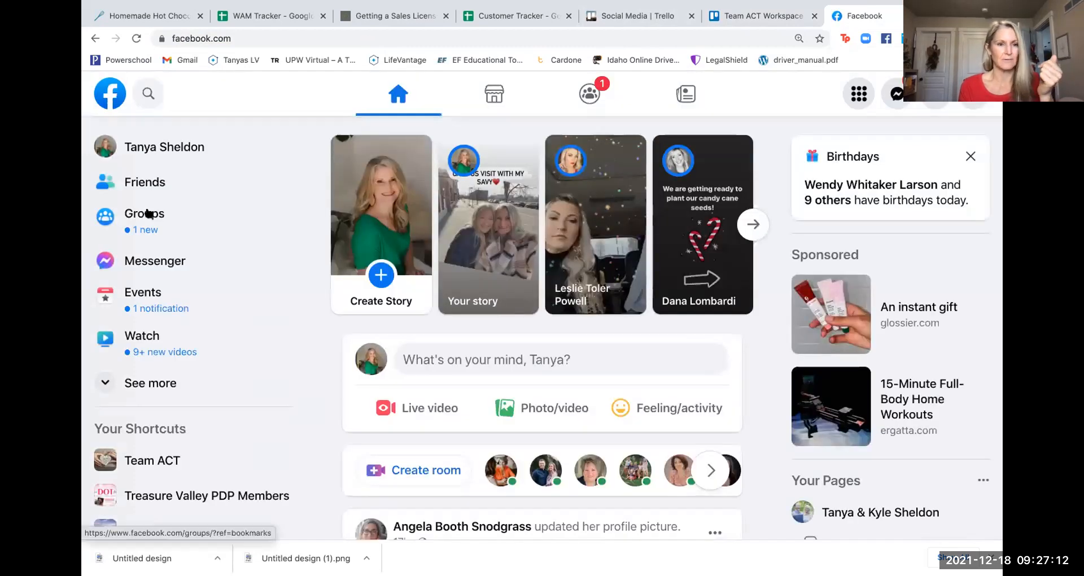
left_click(148, 214)
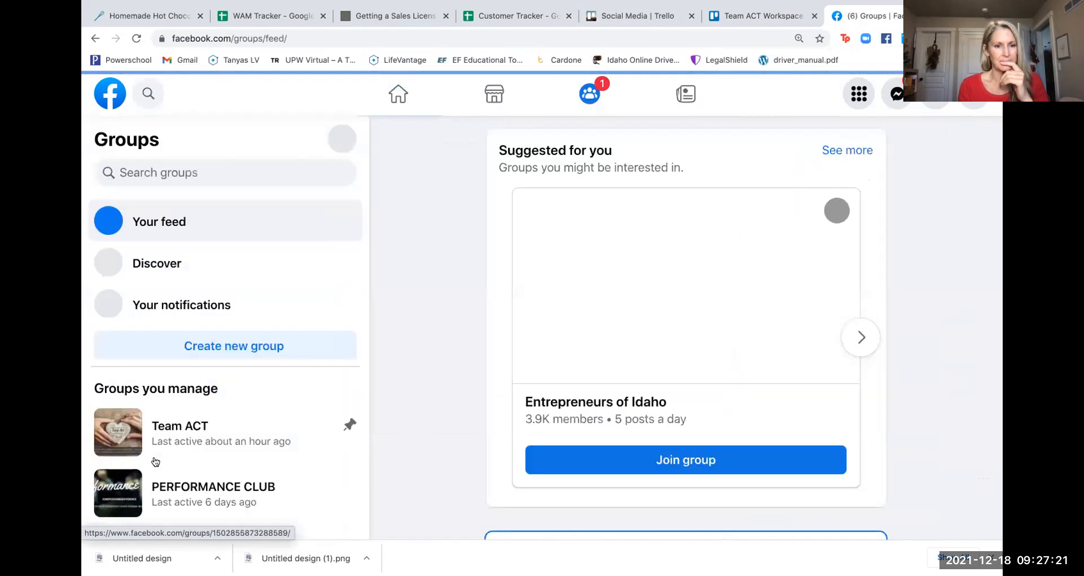
left_click(155, 461)
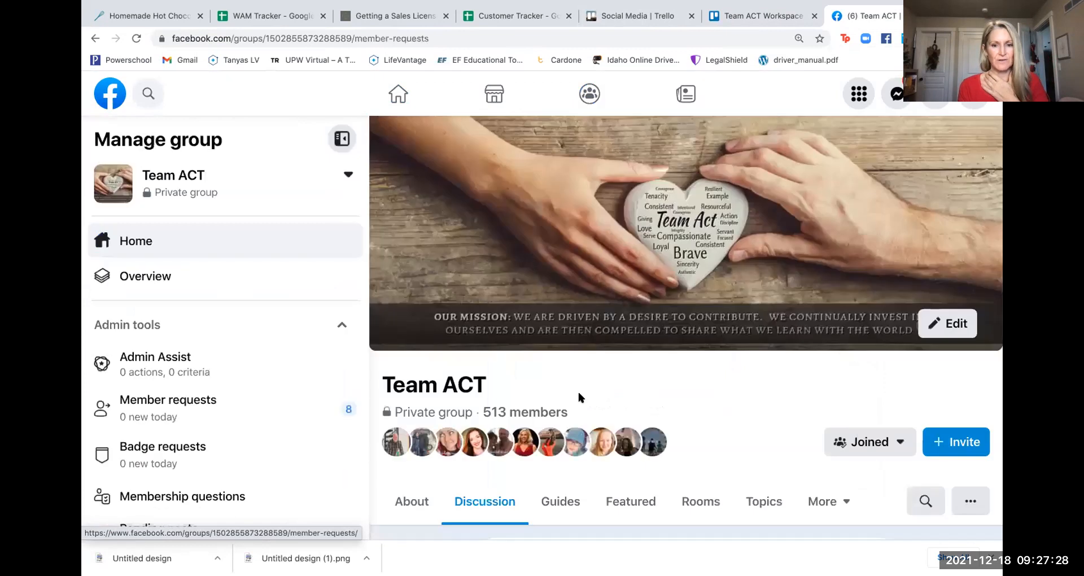
- Return to the Team ACT group home page and bring up its Guides section
scroll(579, 394, "down", 4)
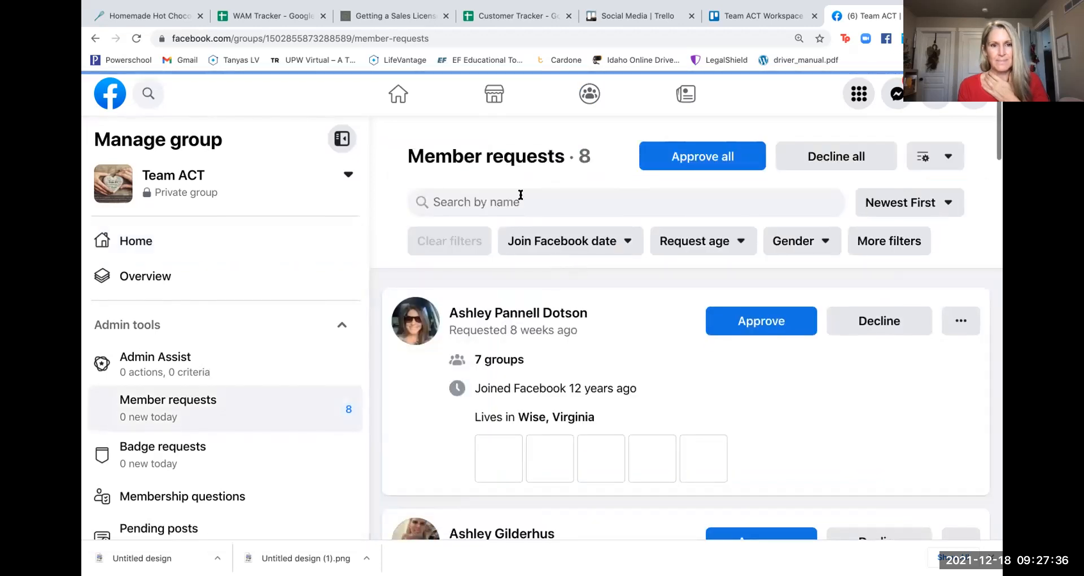
left_click(136, 242)
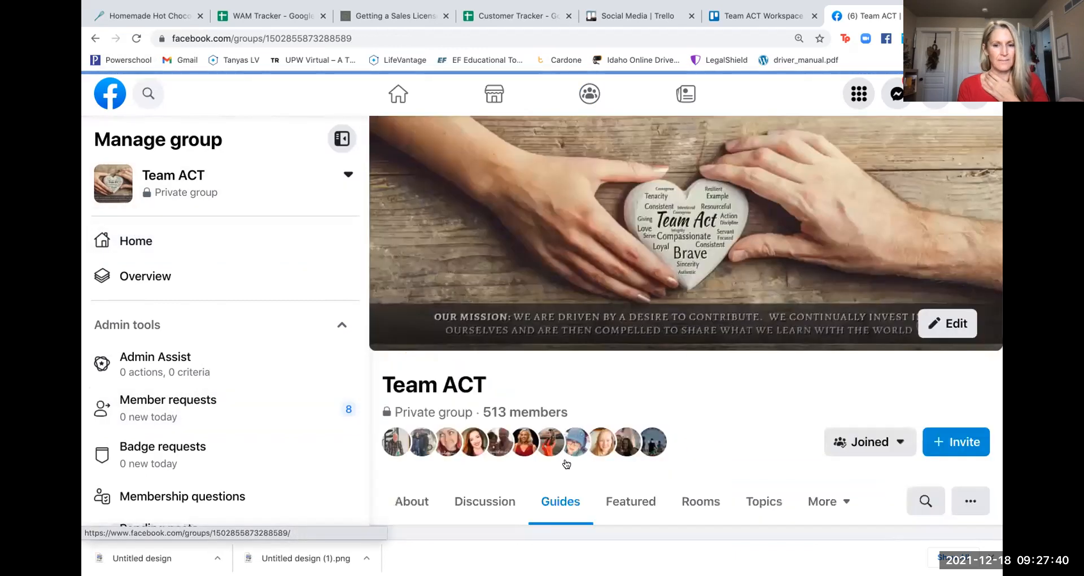
left_click(559, 501)
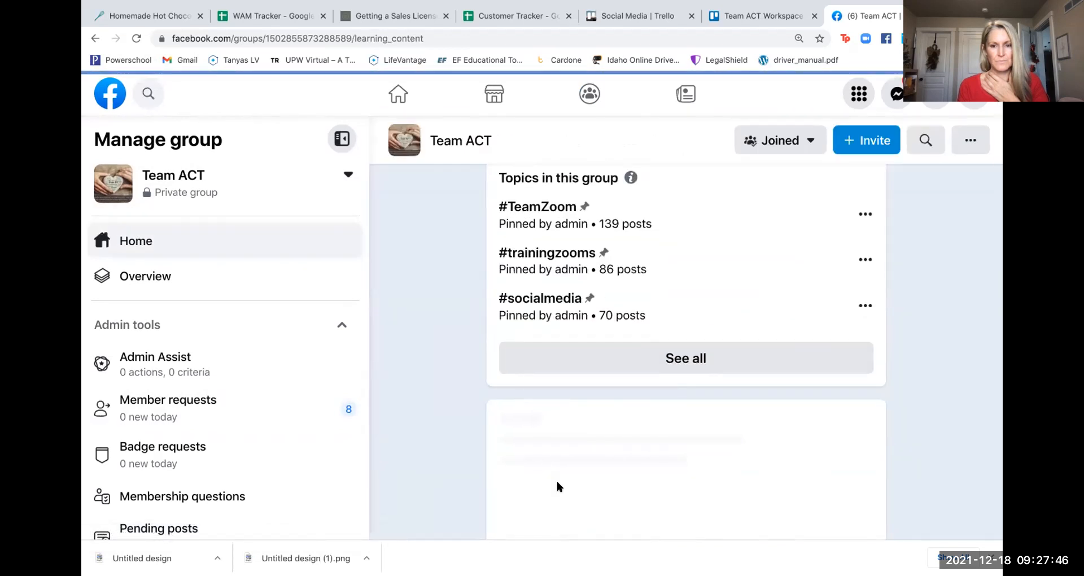
- Read through Guides 1–9, New Distributor Training to End of Month, then go back to Trello's Team ACT Workspace
scroll(557, 482, "down", 4)
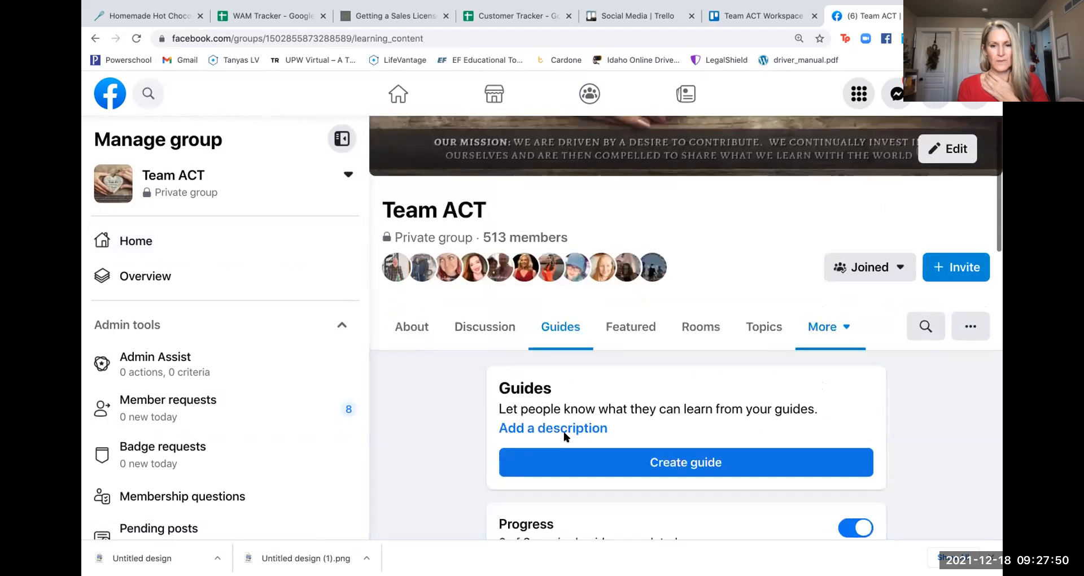
scroll(564, 435, "down", 8)
scroll(563, 430, "up", 2)
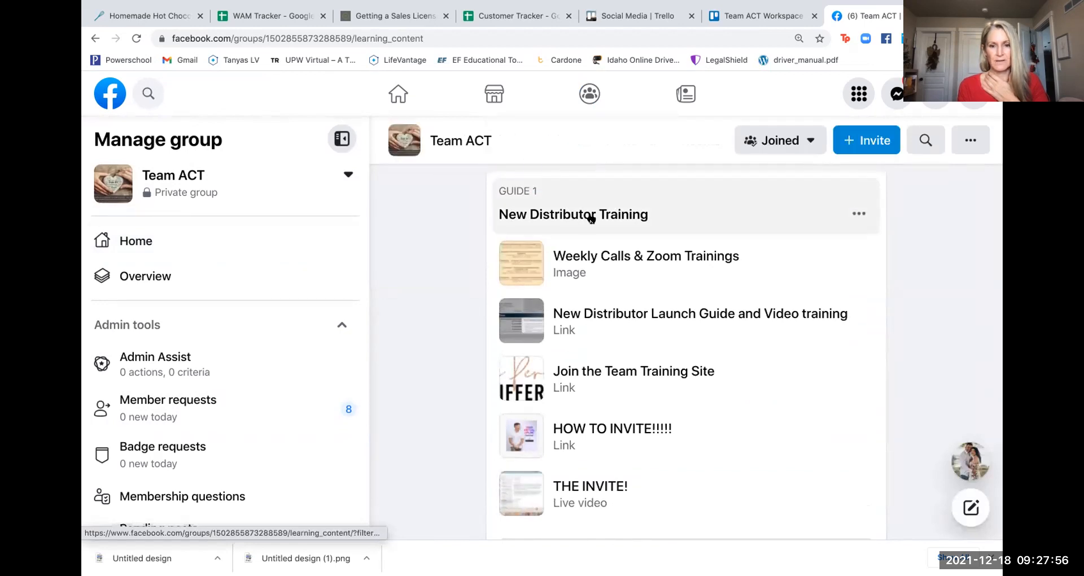
scroll(591, 219, "down", 8)
scroll(593, 259, "down", 6)
scroll(592, 259, "down", 7)
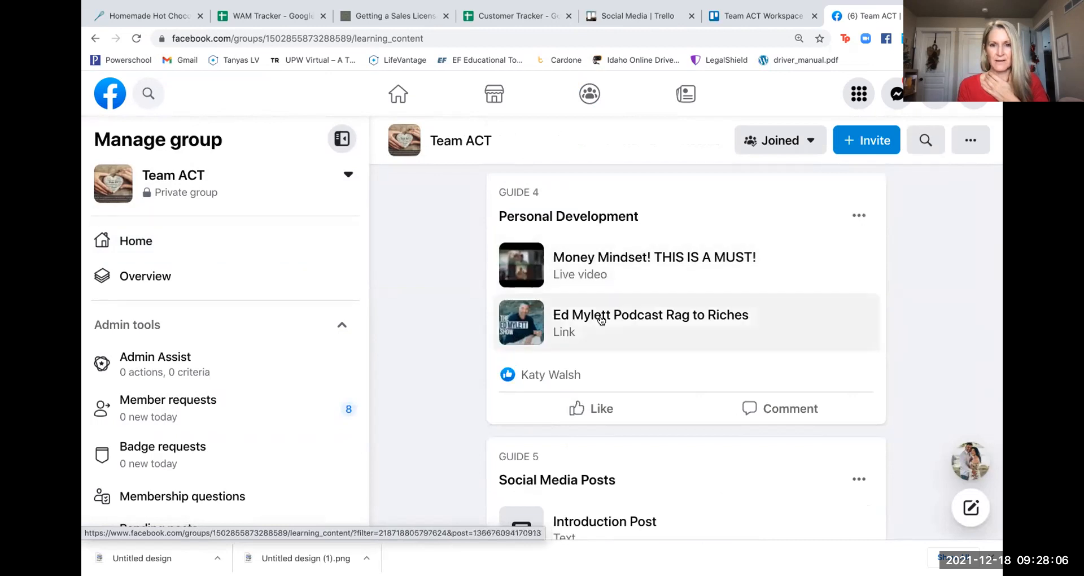
scroll(601, 320, "down", 5)
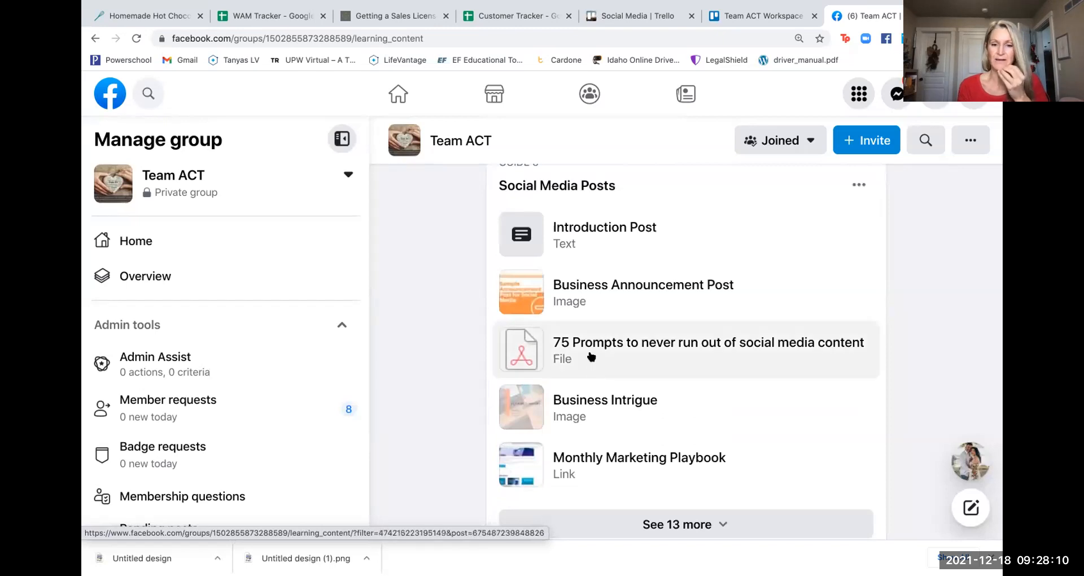
scroll(591, 356, "down", 1)
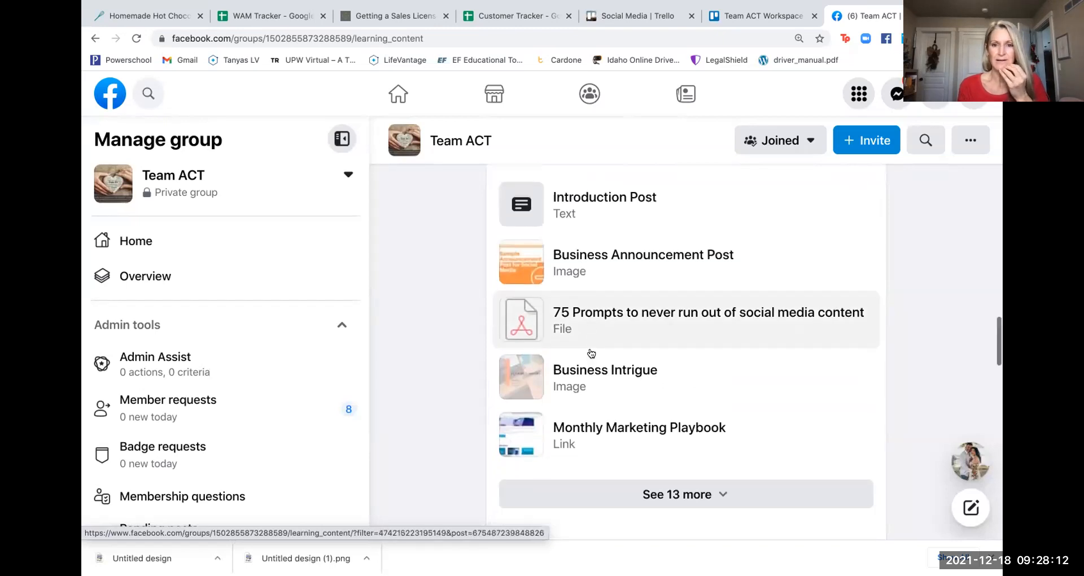
scroll(591, 353, "down", 5)
scroll(589, 347, "down", 2)
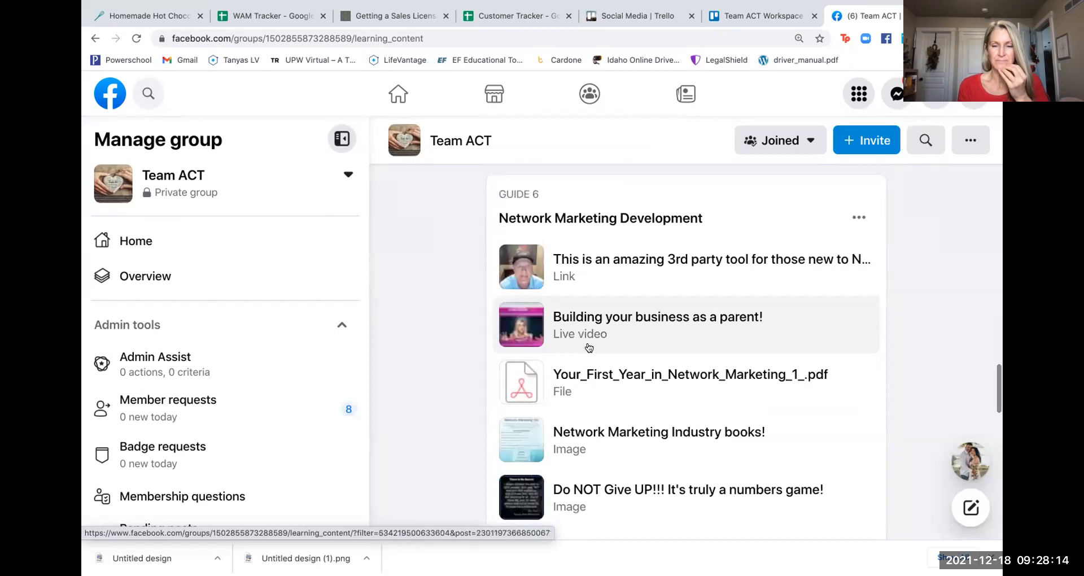
scroll(588, 347, "down", 5)
scroll(589, 347, "up", 2)
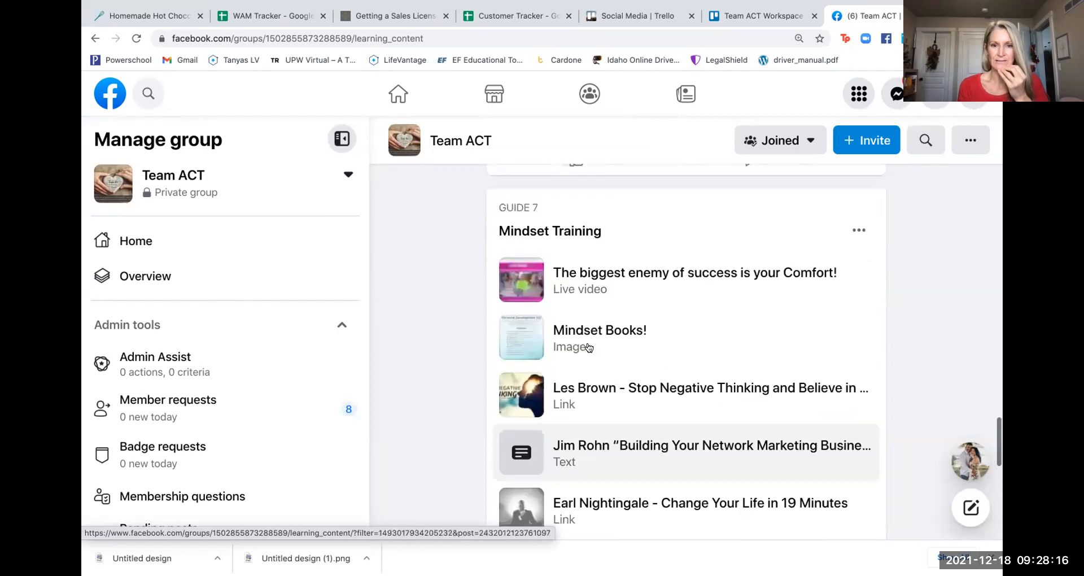
scroll(589, 347, "down", 4)
scroll(589, 348, "down", 3)
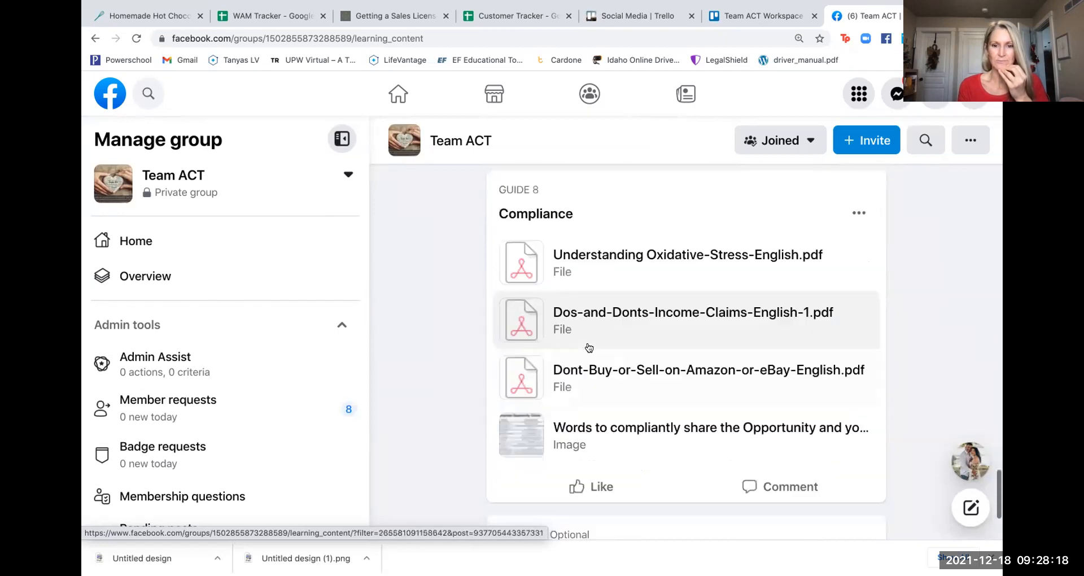
scroll(589, 348, "down", 3)
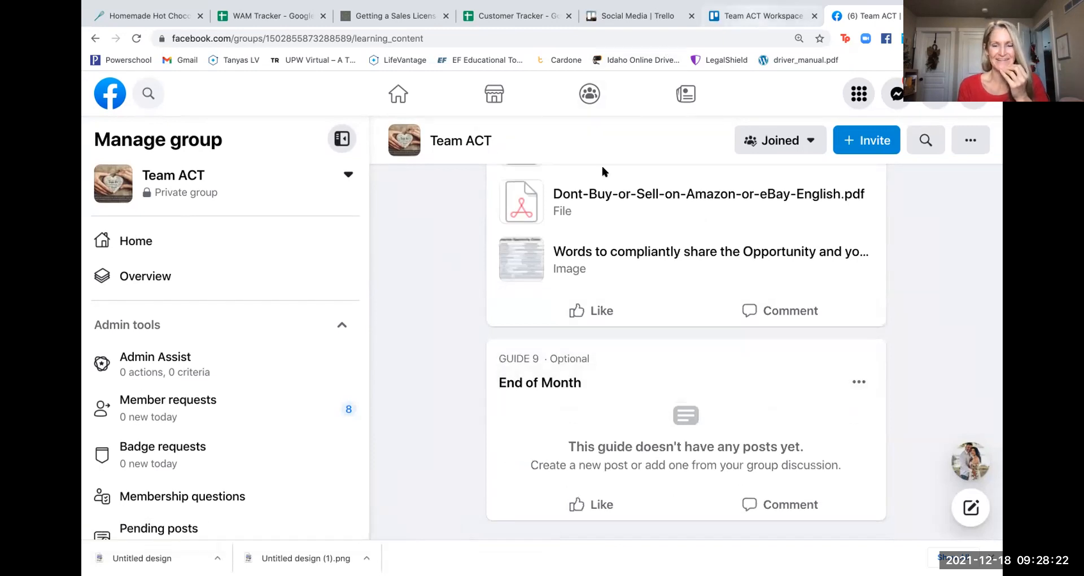
key("ctrl+shift+Tab")
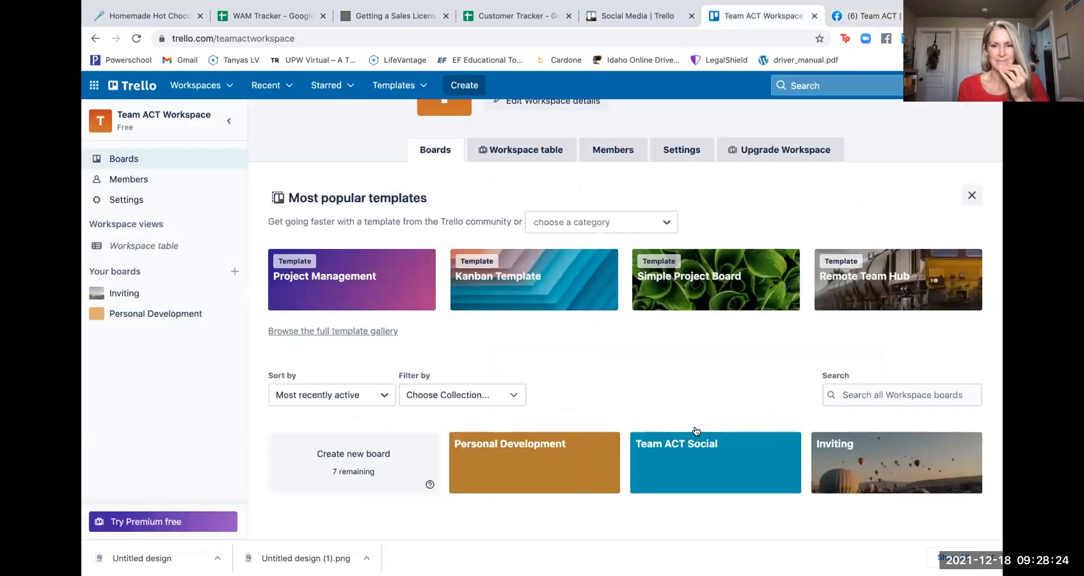
- Open the Team ACT Social board and scroll down the LAUNCH POST list's cards
left_click(700, 459)
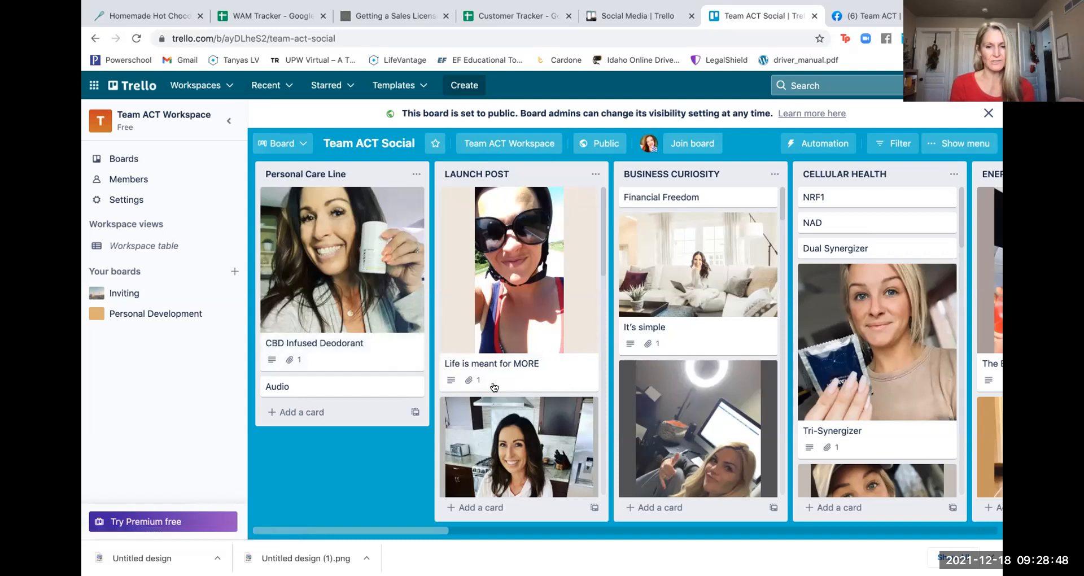
scroll(495, 387, "down", 3)
scroll(495, 387, "down", 10)
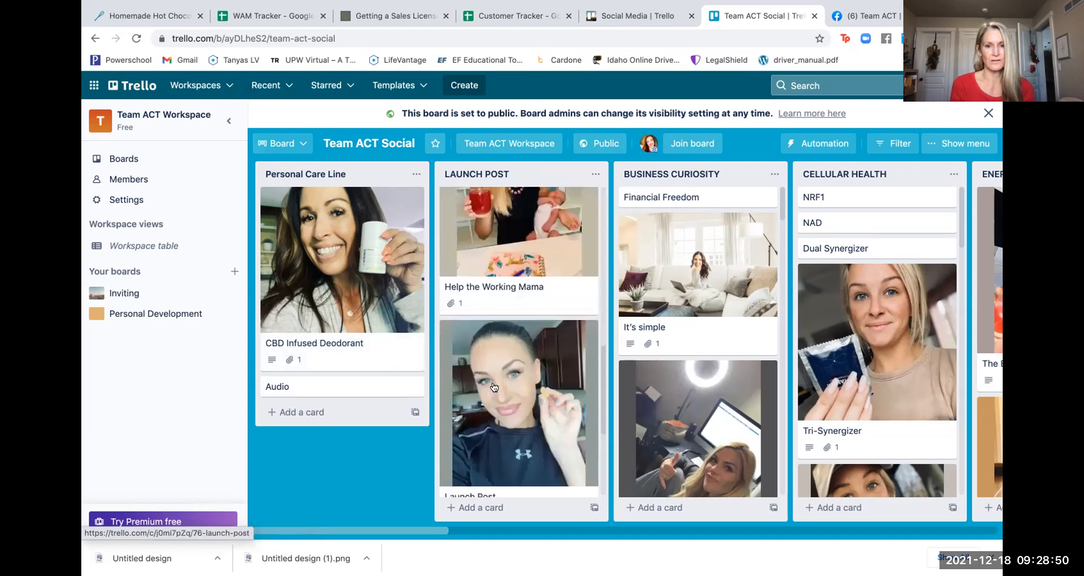
- View the Launch Post card's details, then scroll right toward the Weight Management and Anti-Aging Skincare lists
left_click(514, 356)
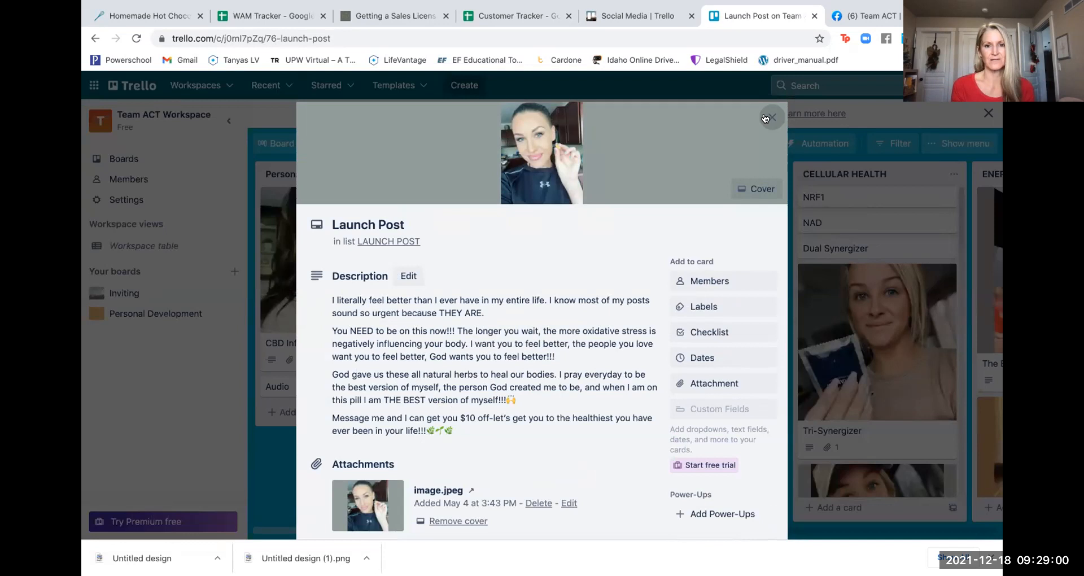
key("Escape")
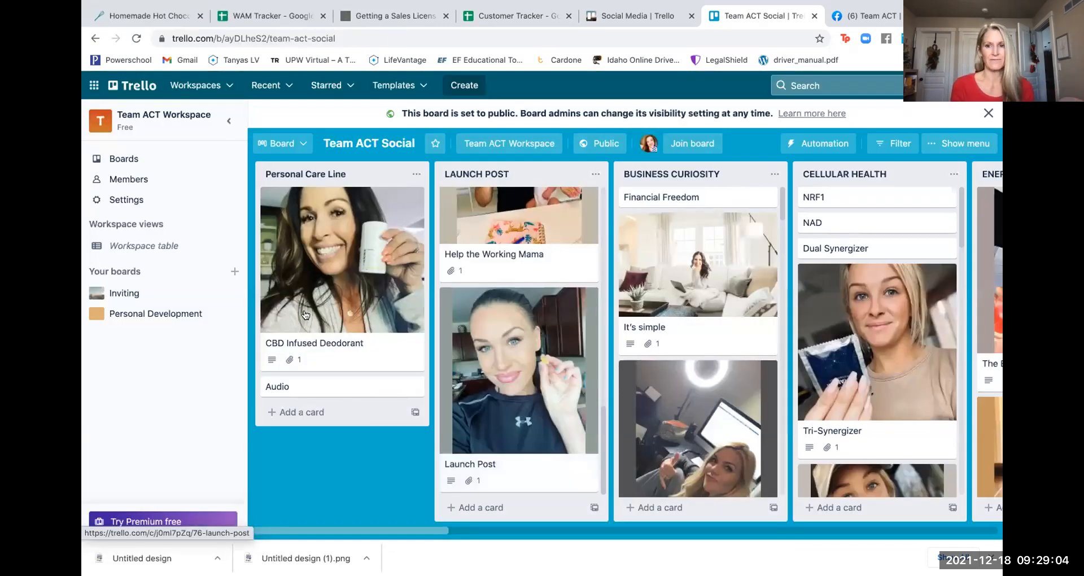
scroll(631, 318, "right", 10)
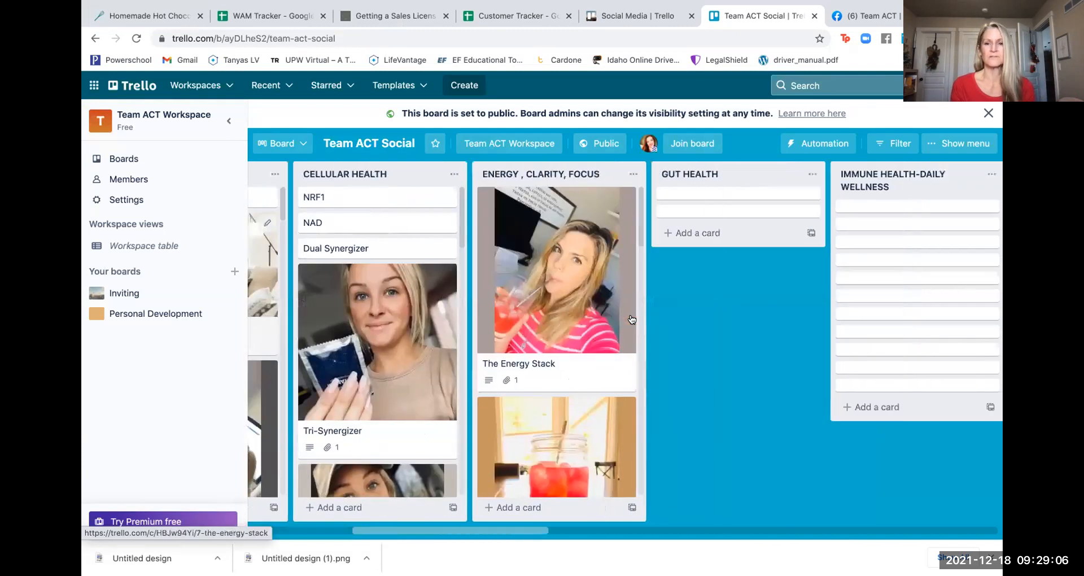
scroll(632, 319, "right", 2)
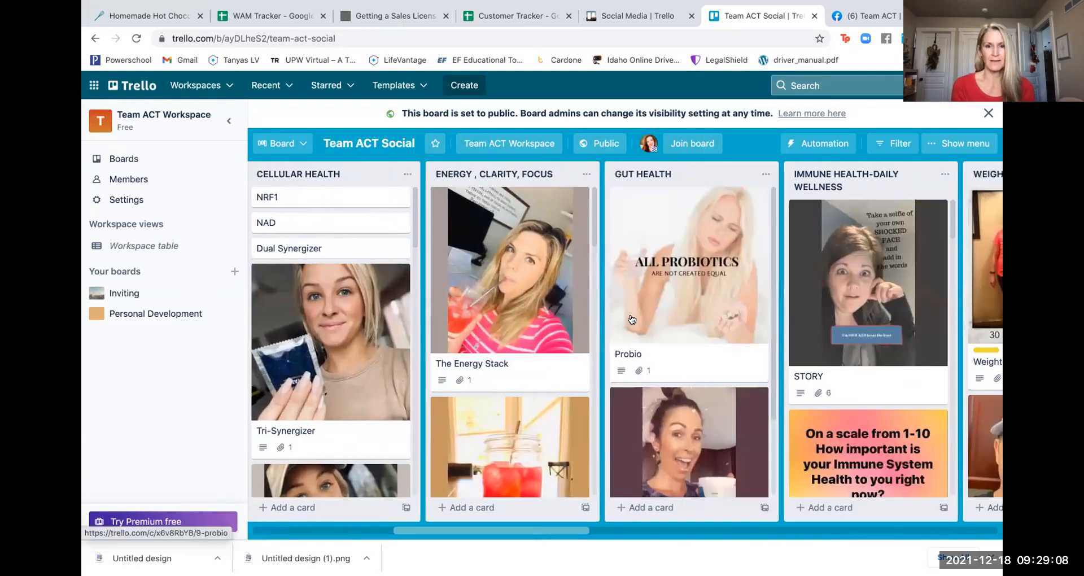
scroll(632, 319, "right", 10)
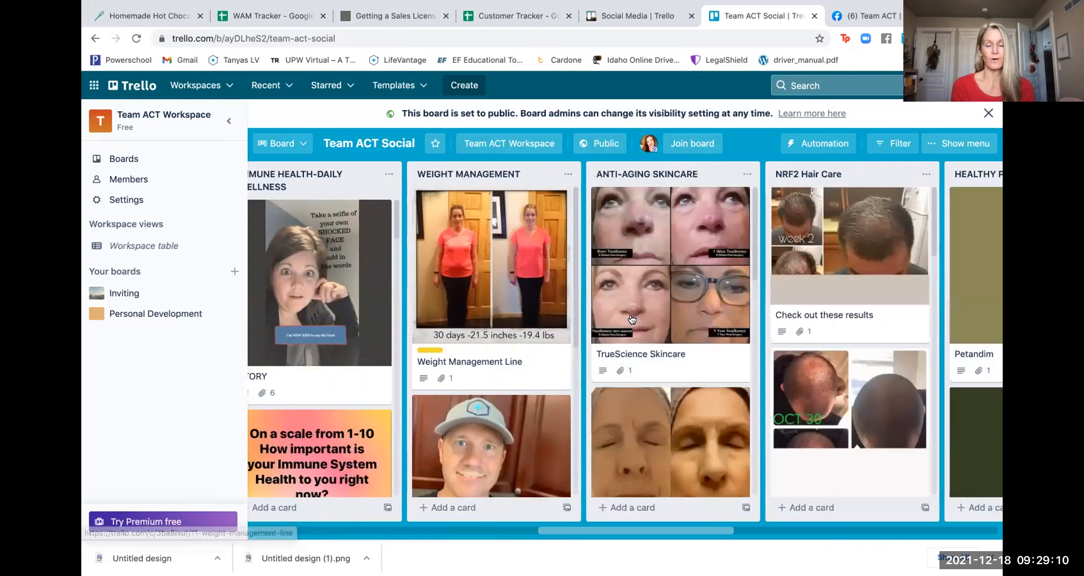